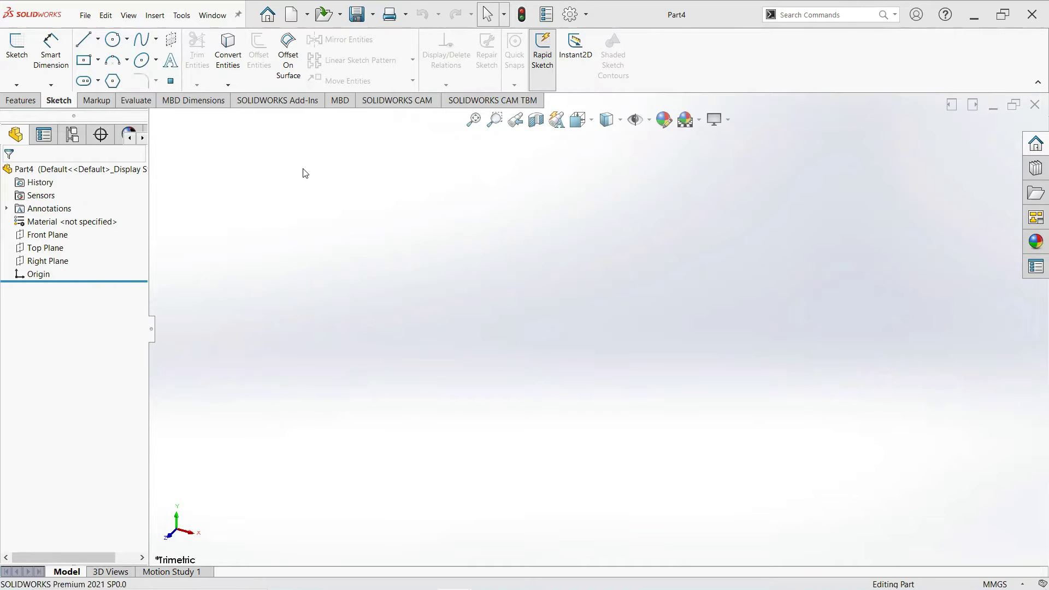
- Show the context menu for Front Plane in the FeatureManager tree
right_click(53, 237)
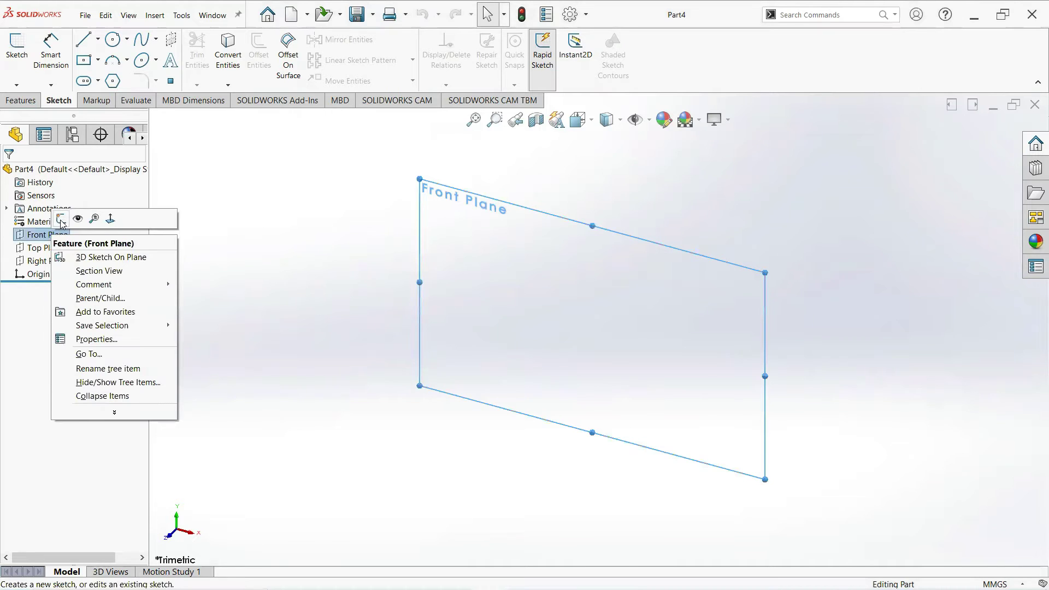
- Sketch on Front Plane a circle centred on the origin, dimensioned to 56 mm diameter
click(62, 220)
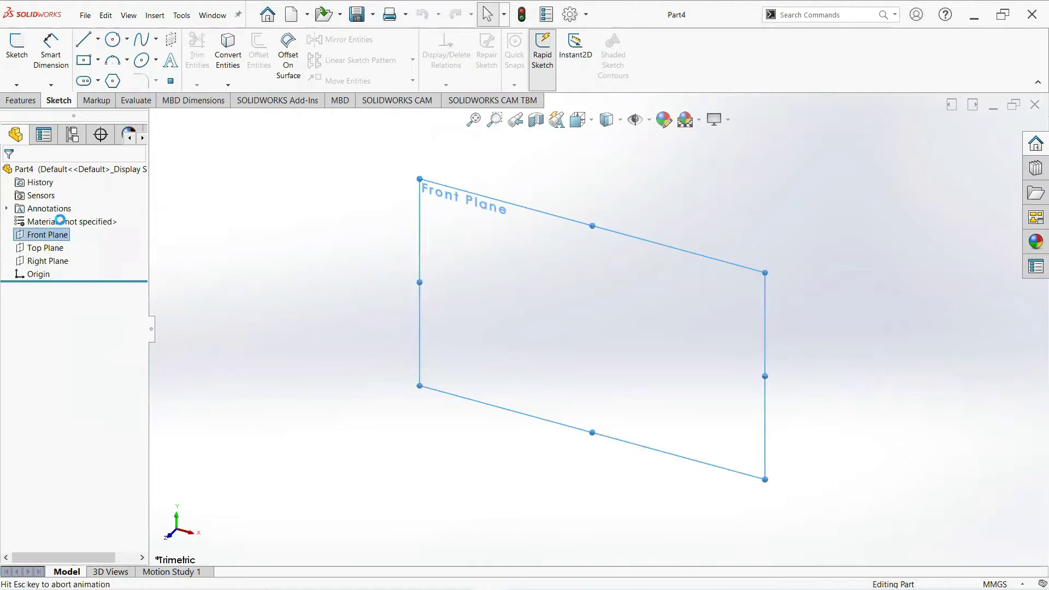
click(114, 40)
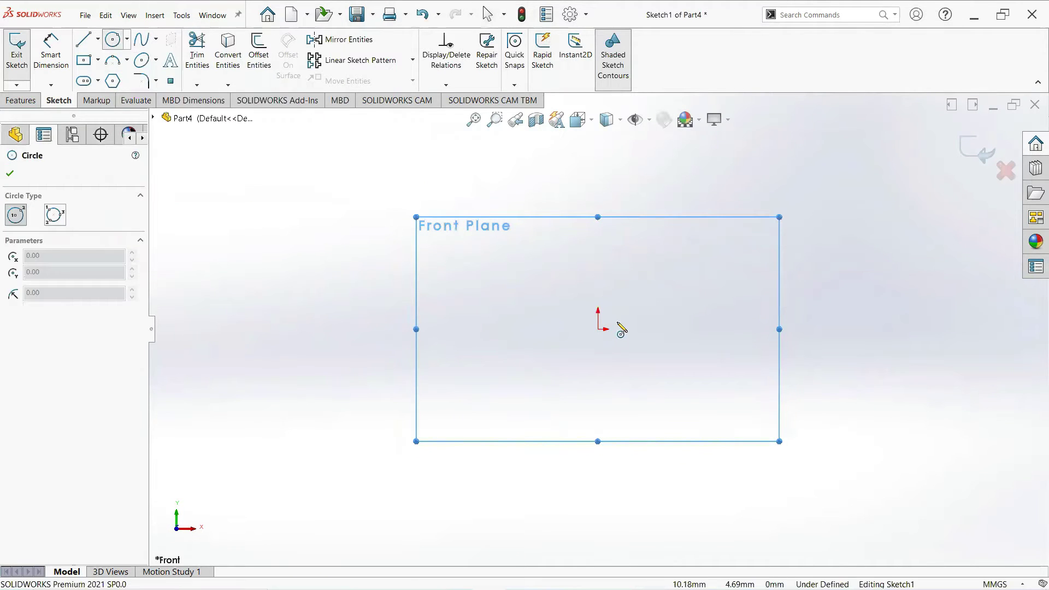
click(598, 329)
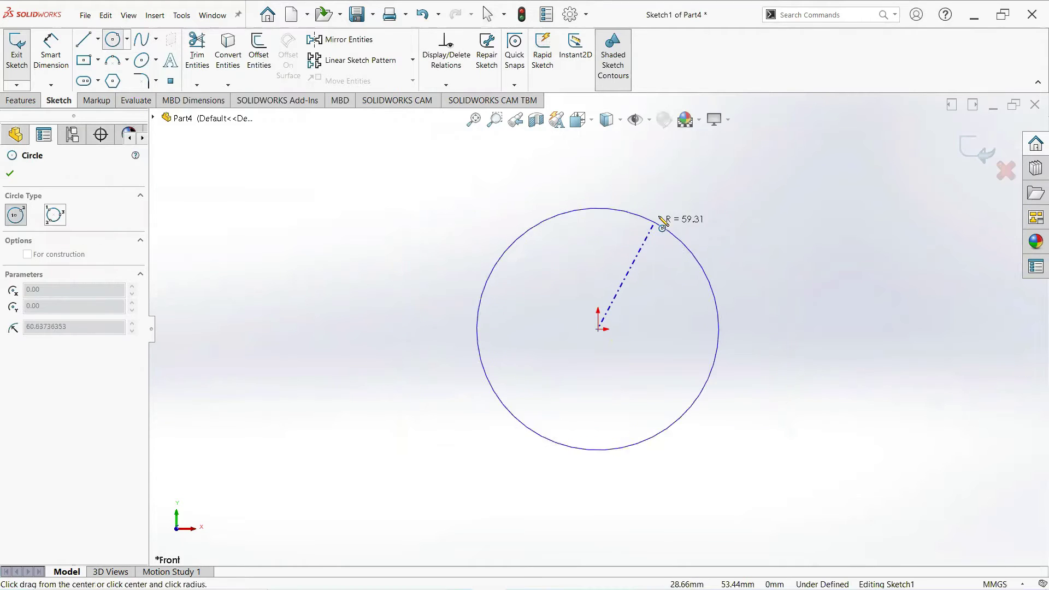
click(661, 214)
right_click(663, 221)
click(692, 222)
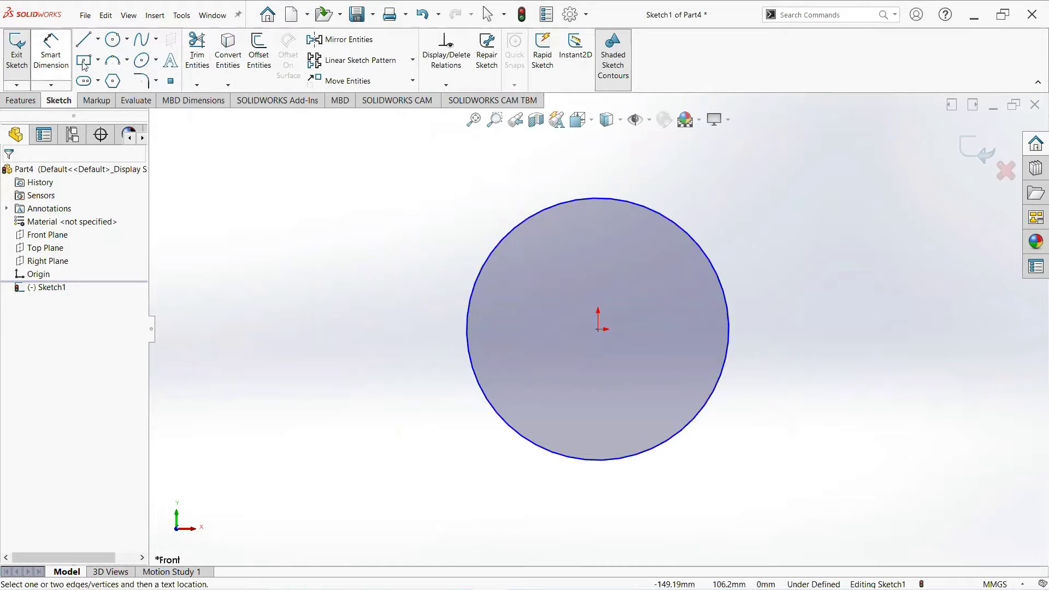
click(64, 54)
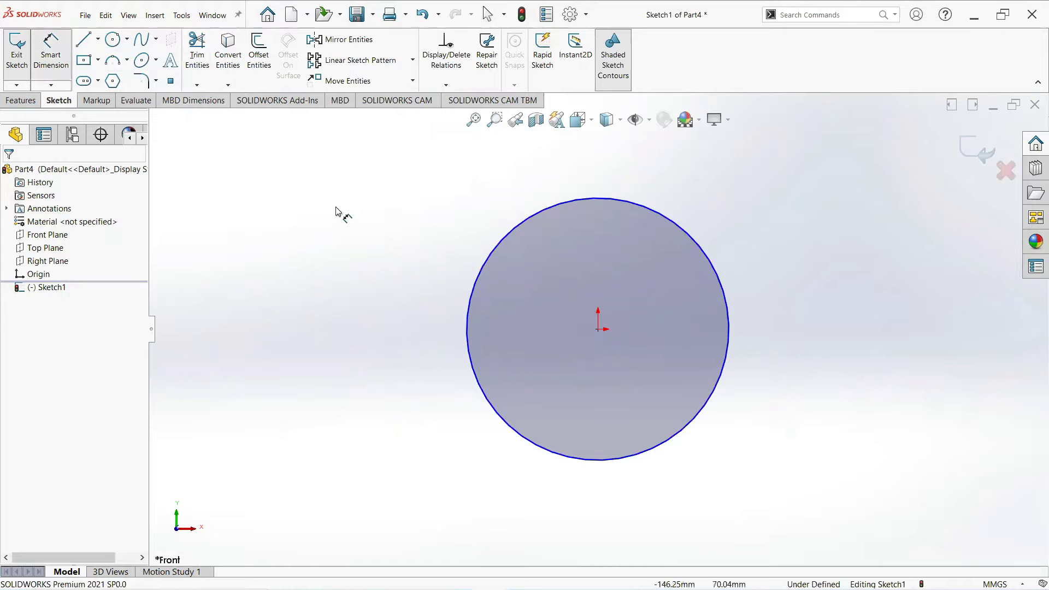
click(396, 276)
click(350, 270)
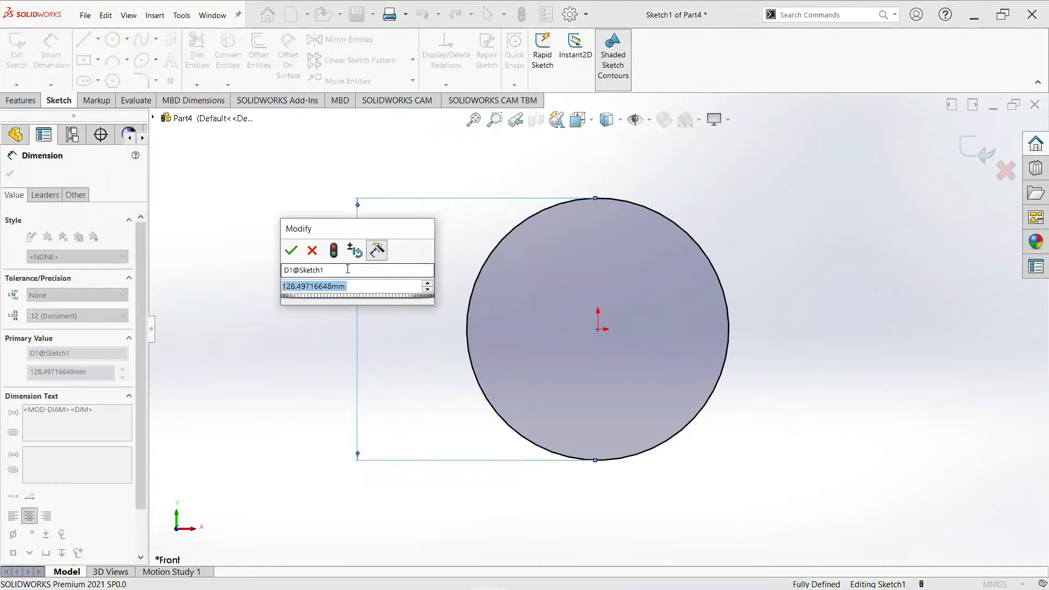
text(40)
key(Return)
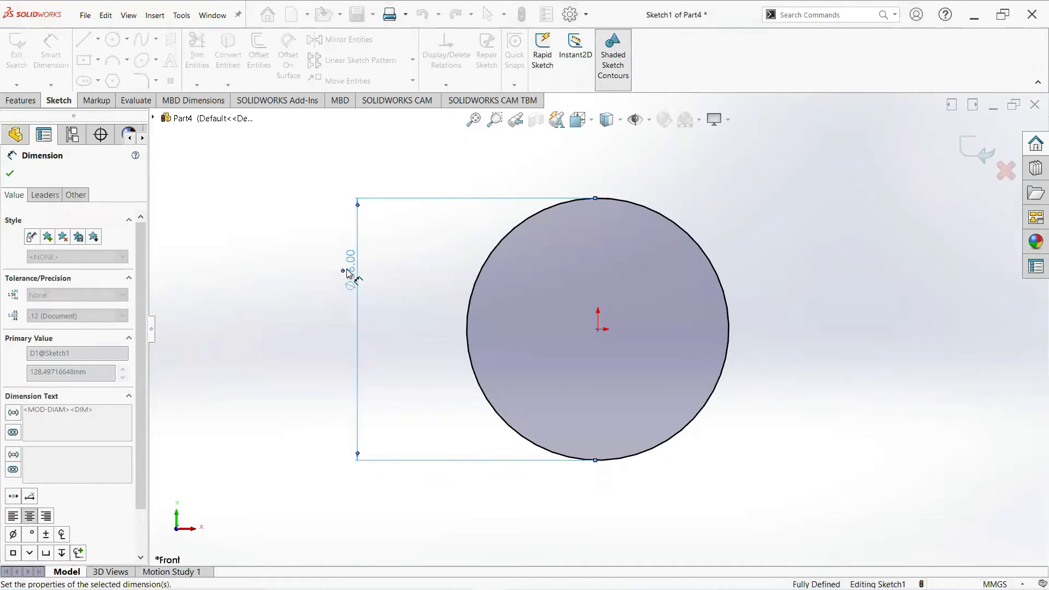
key(Escape)
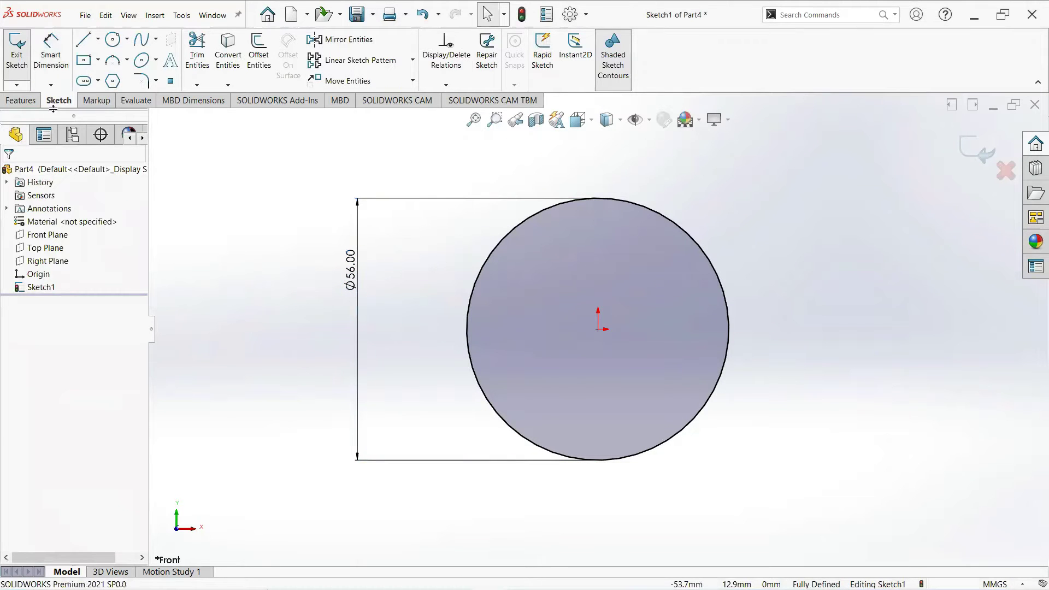
- Draw a horizontal line between the circle's quadrants and trim away the lower half
click(84, 40)
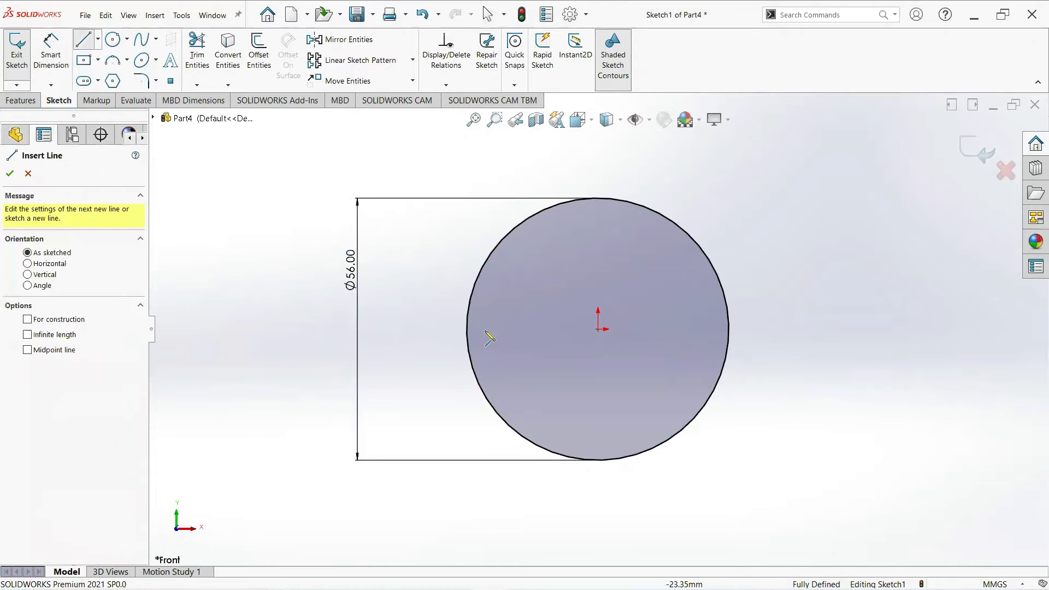
click(467, 329)
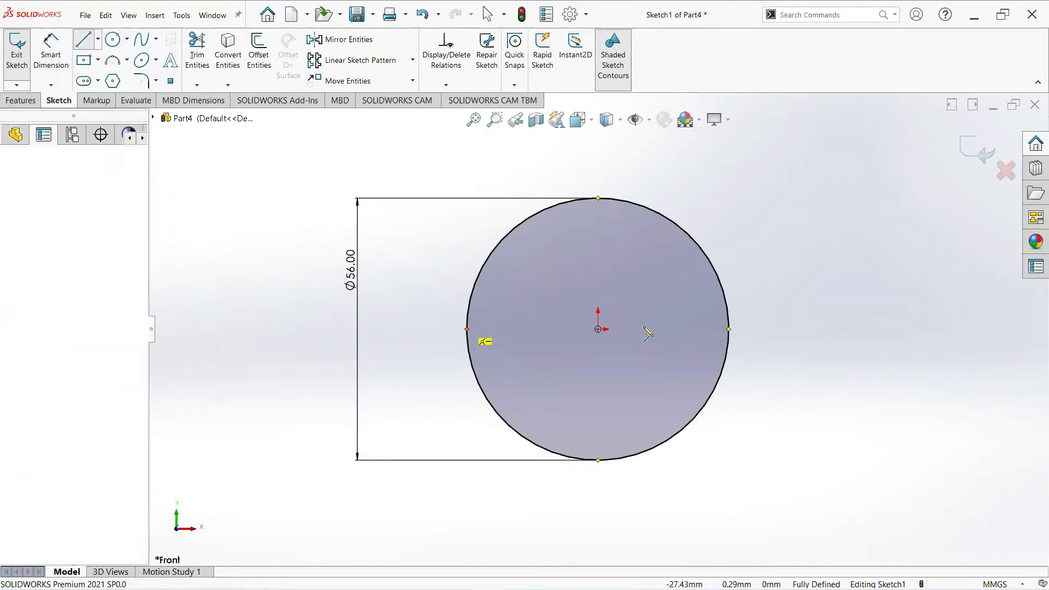
click(728, 329)
right_click(729, 330)
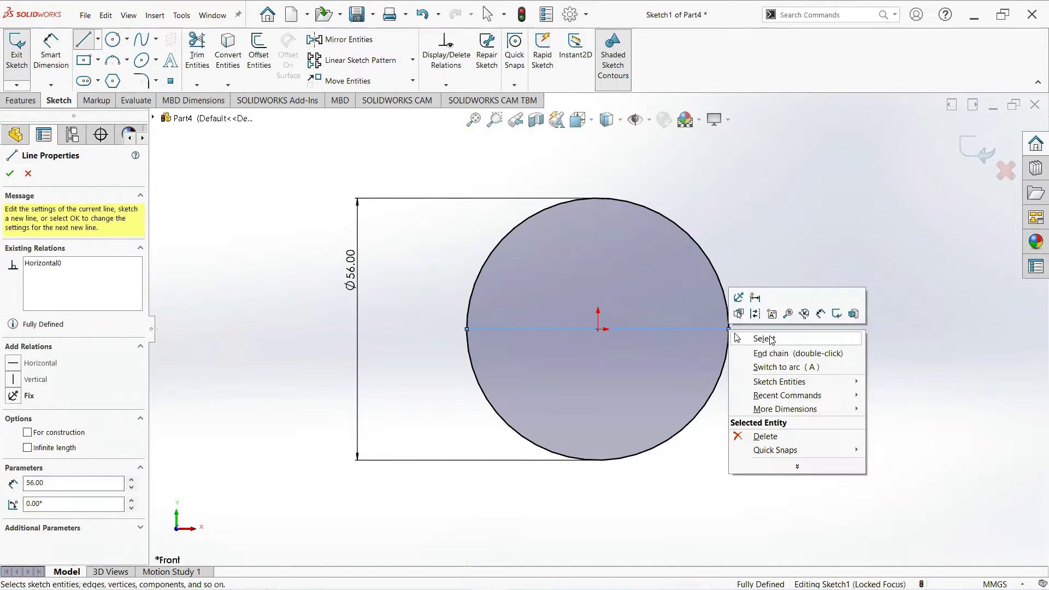
click(752, 334)
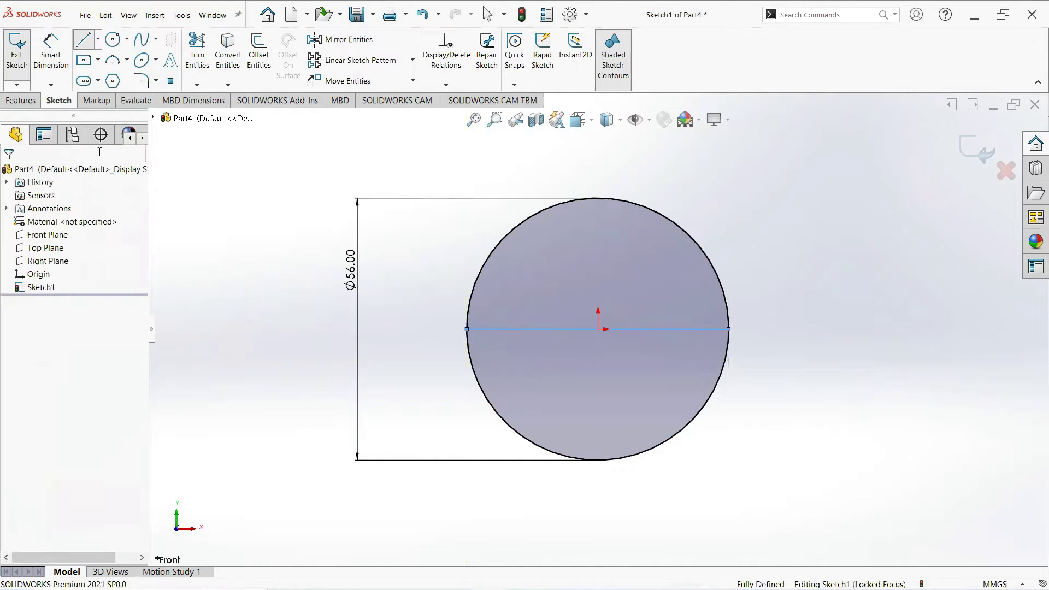
click(197, 64)
drag(437, 379, 524, 380)
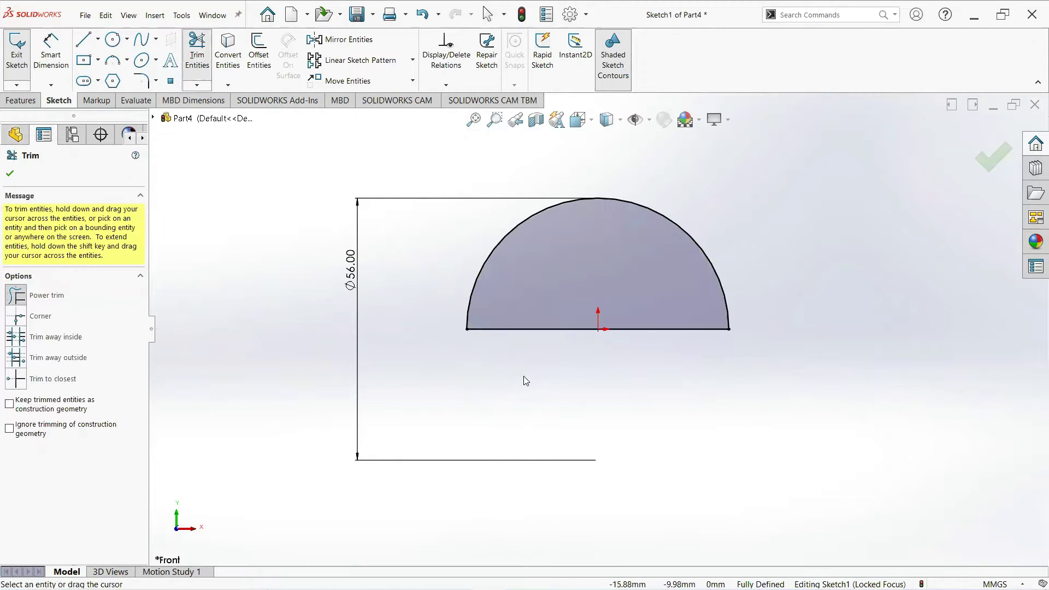
click(11, 174)
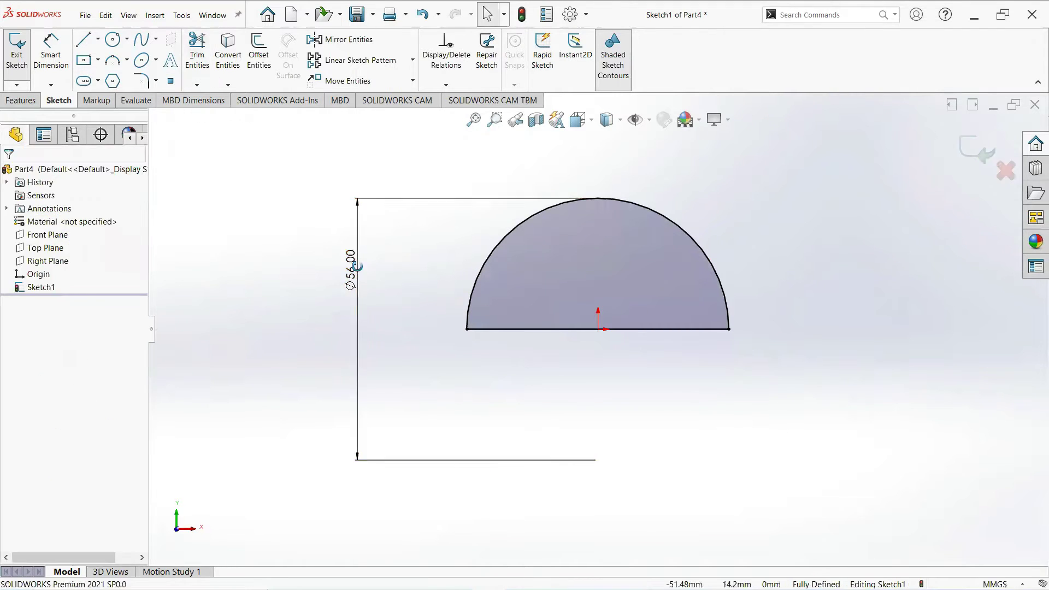
- Revolve the semicircle 180° about its horizontal line to create Revolve1
click(25, 100)
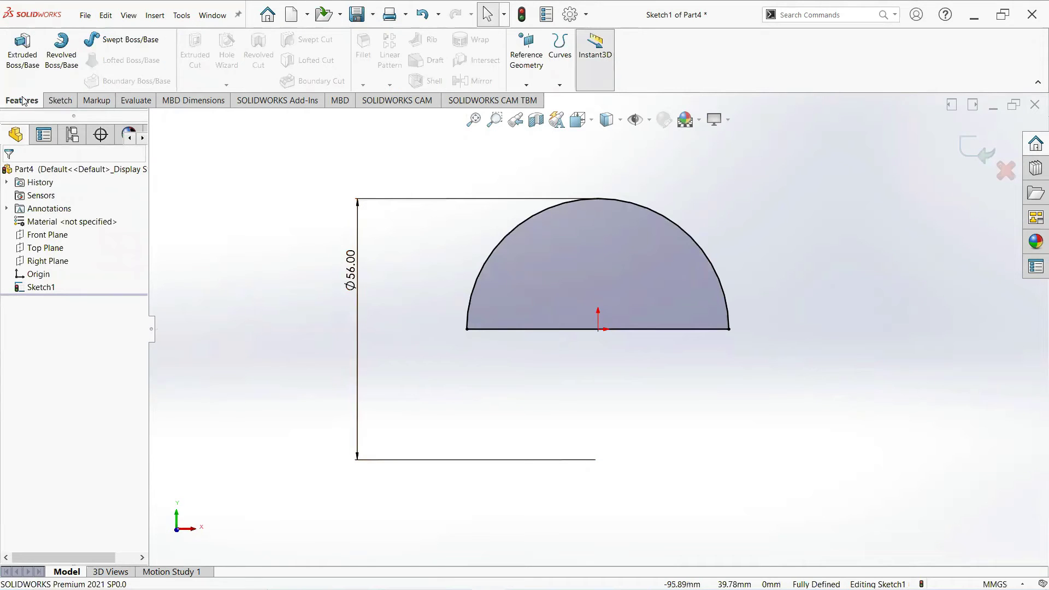
click(59, 57)
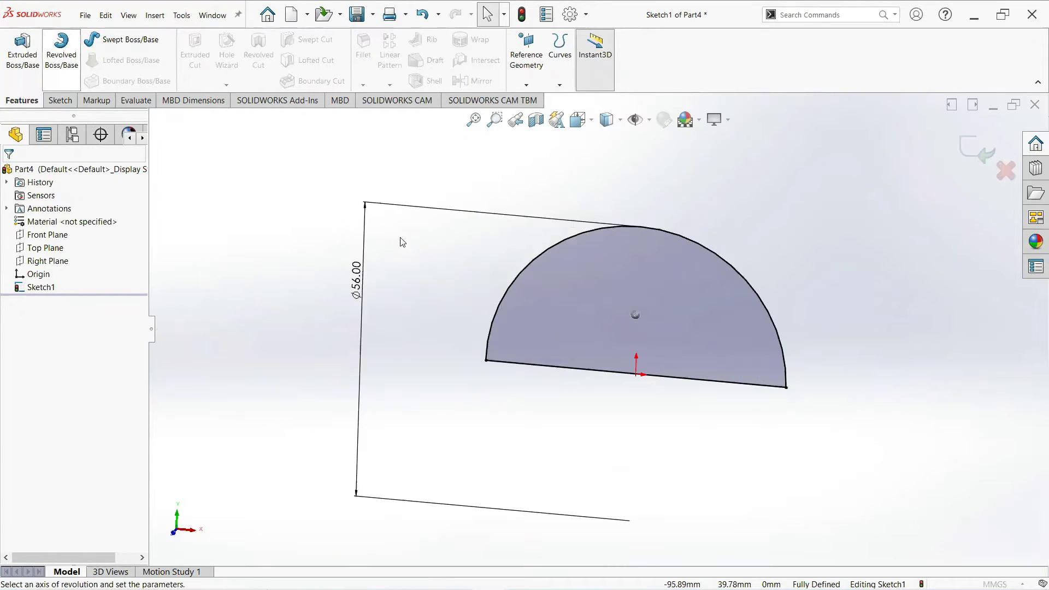
click(577, 402)
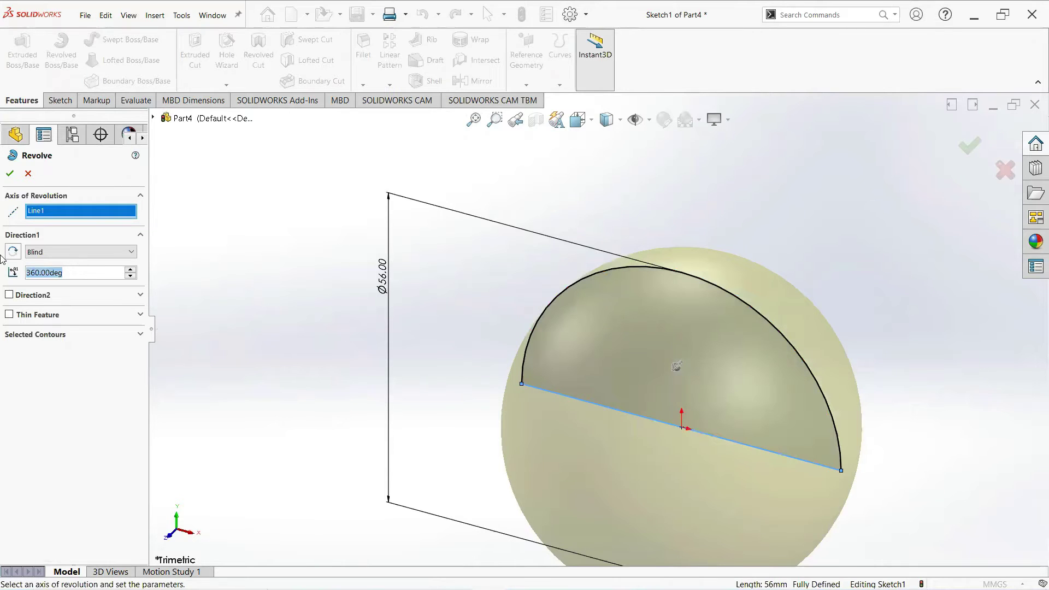
text(180)
key(Return)
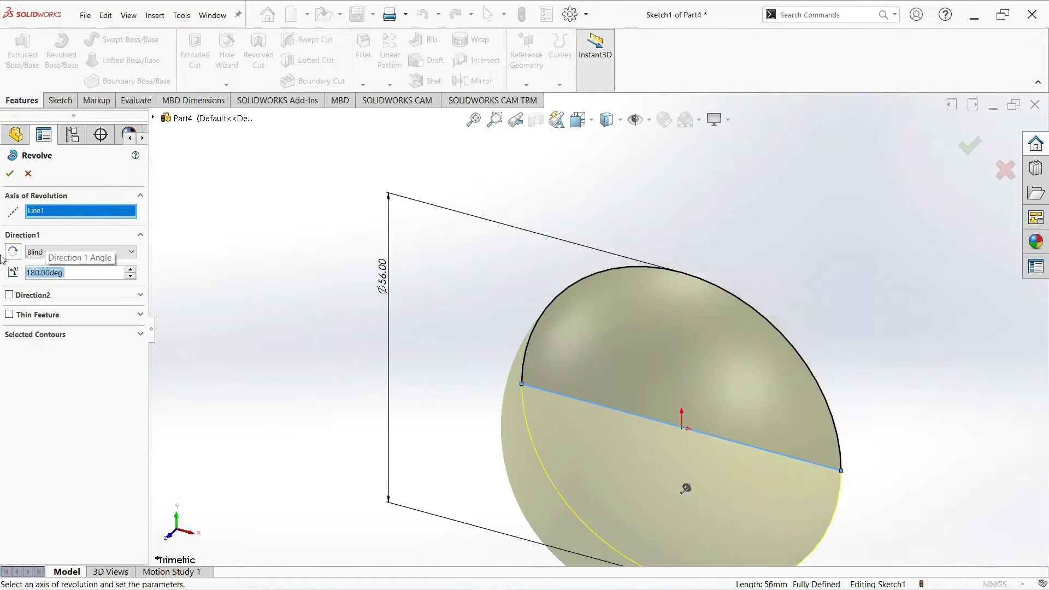
click(10, 174)
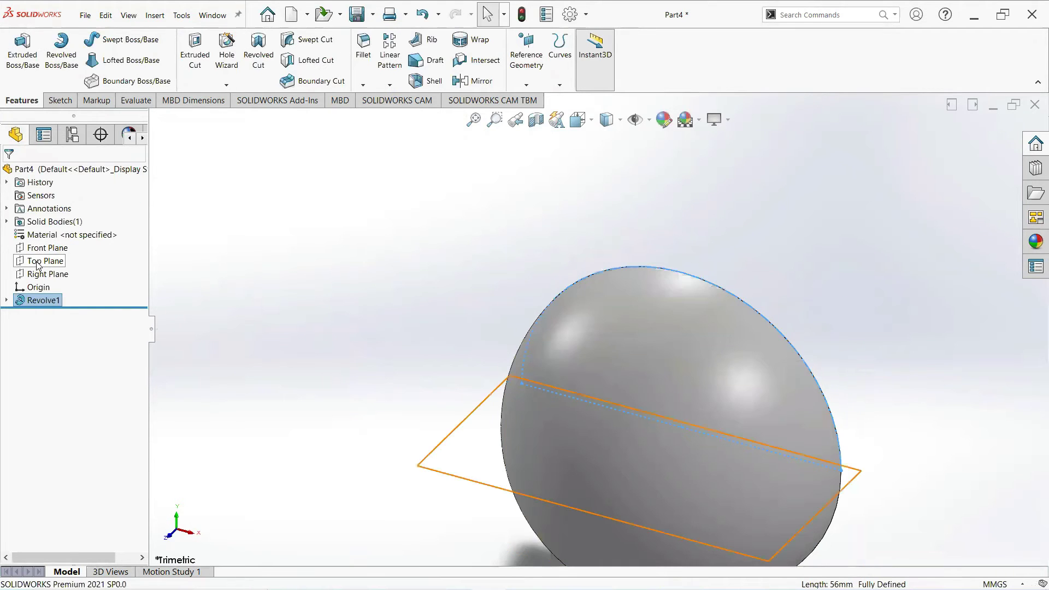
- Start a Top Plane sketch with short vertical and horizontal lines at the hemisphere's bottom
right_click(37, 265)
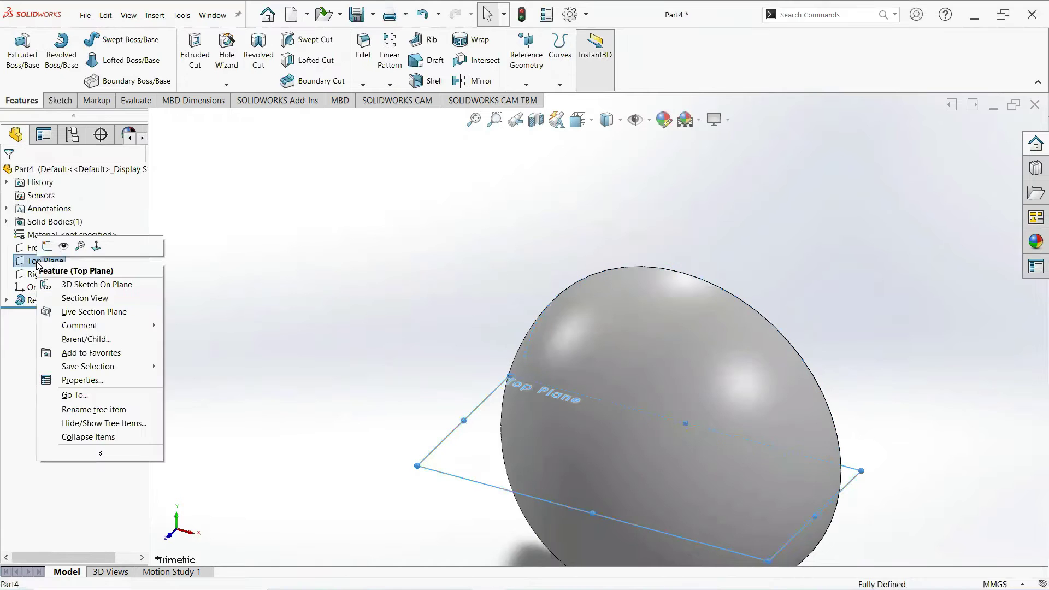
click(46, 246)
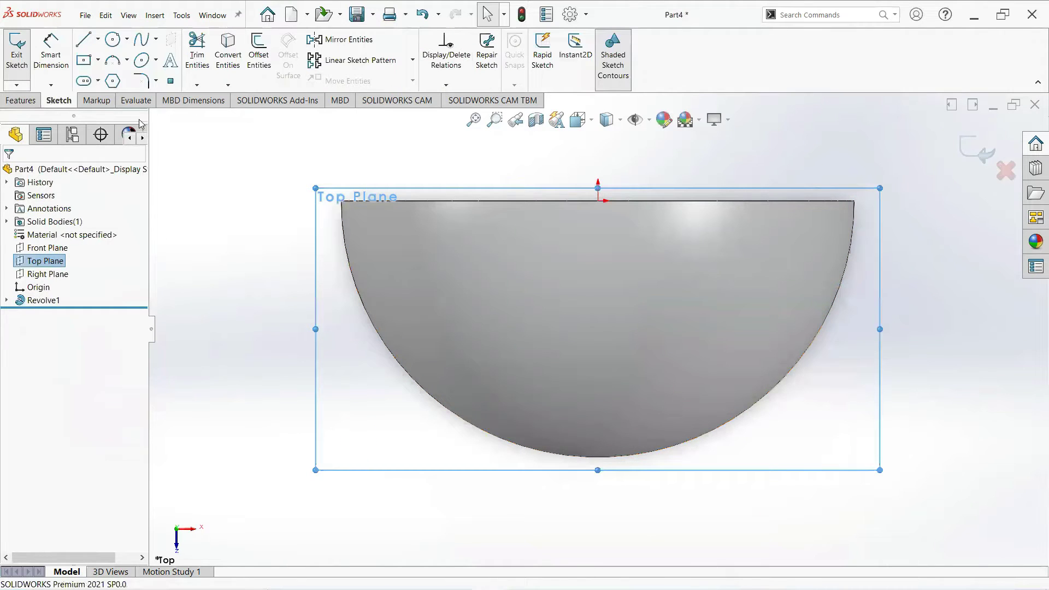
click(85, 40)
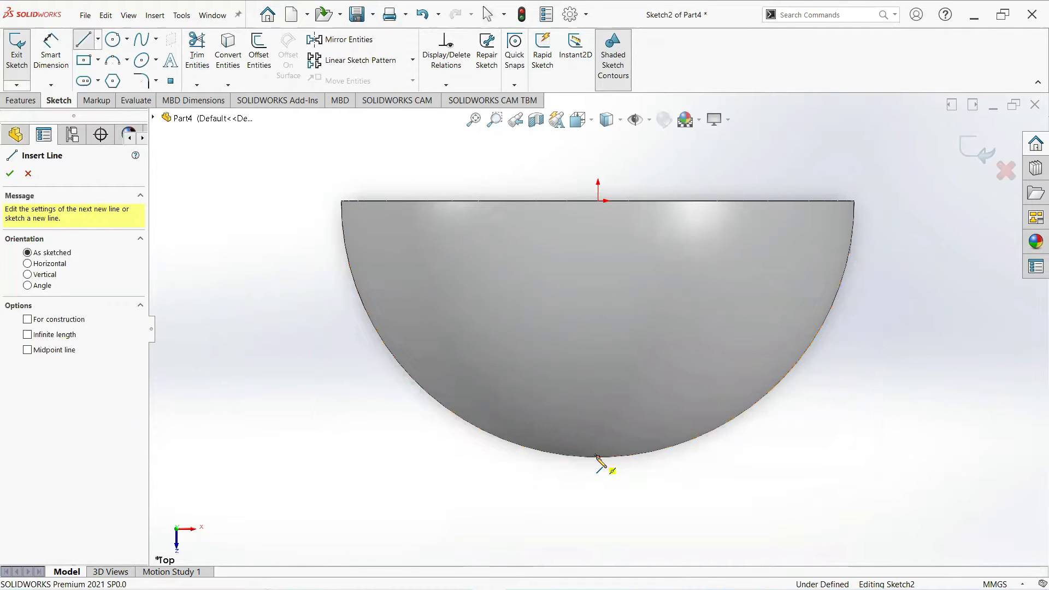
click(597, 457)
click(598, 440)
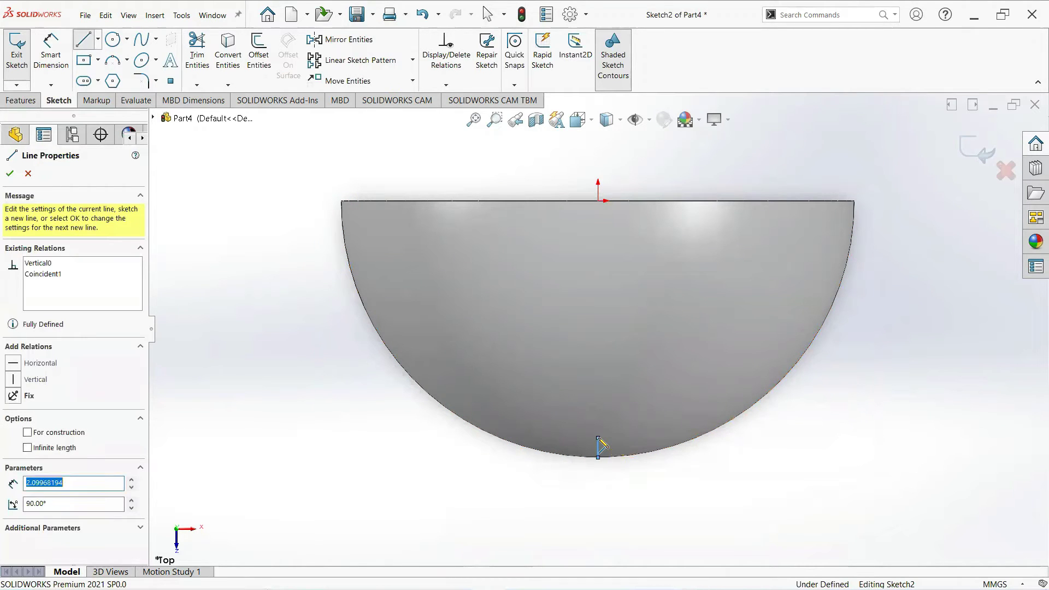
right_click(599, 402)
click(626, 446)
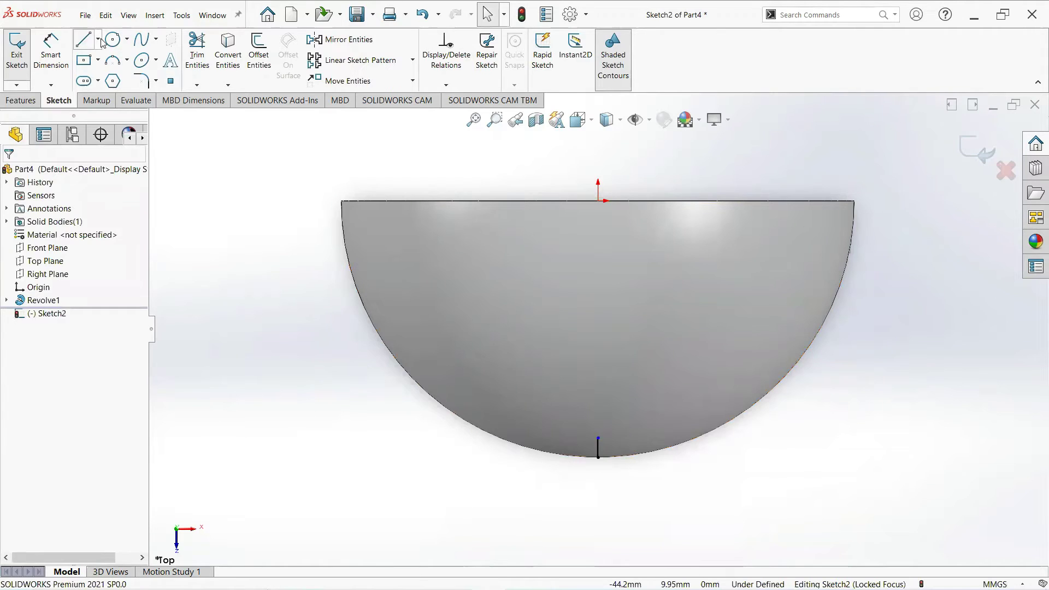
click(84, 39)
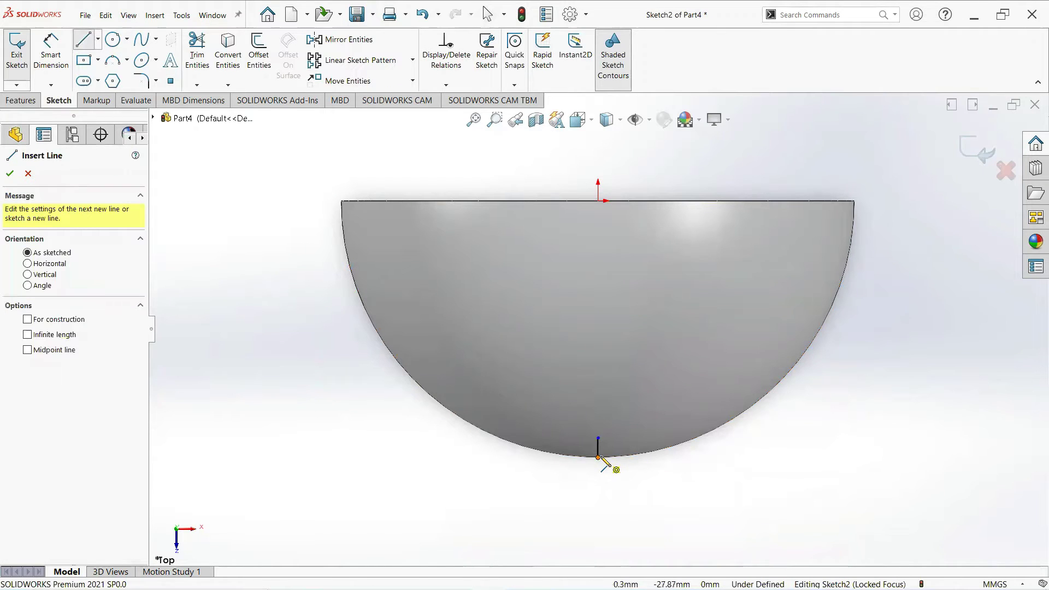
click(597, 457)
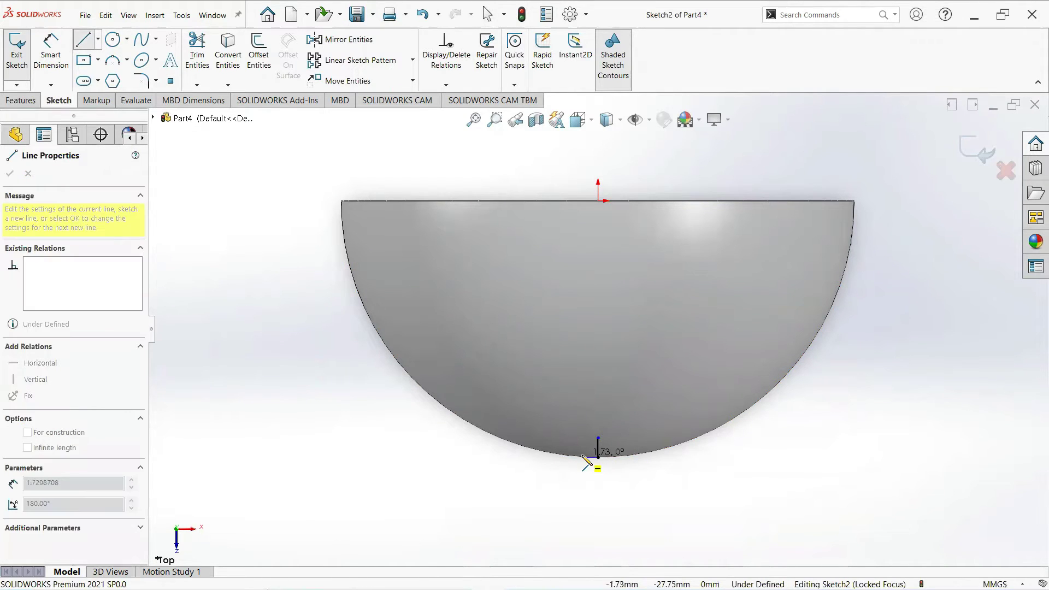
right_click(585, 464)
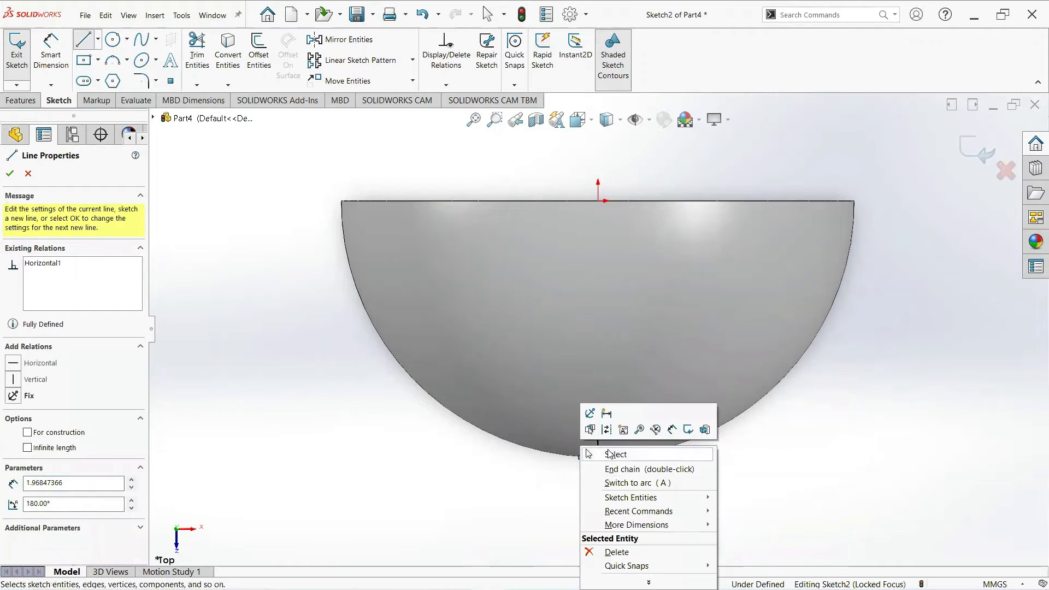
click(611, 452)
scroll(606, 452, up, 2)
scroll(595, 309, down, 4)
scroll(596, 308, down, 2)
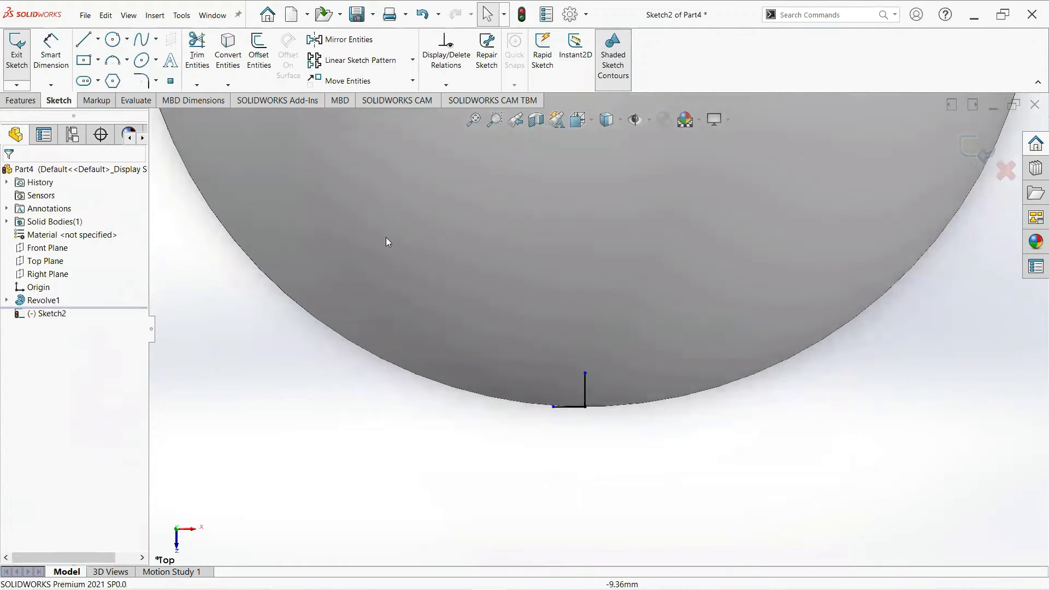
- Dimension the vertical line to 1.30 mm and the horizontal line to 2.29 mm
click(51, 51)
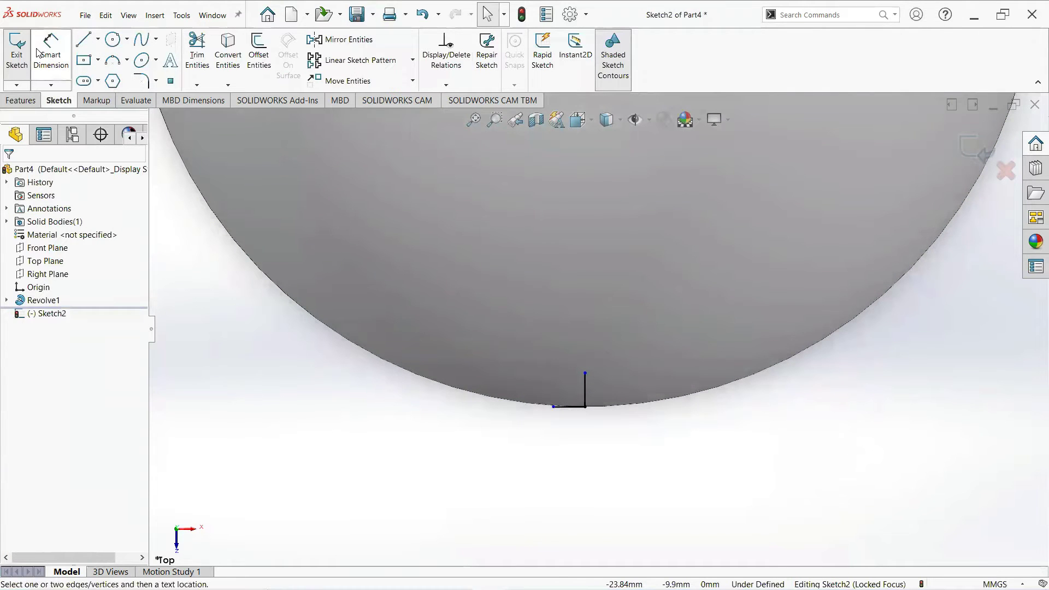
click(584, 390)
click(680, 414)
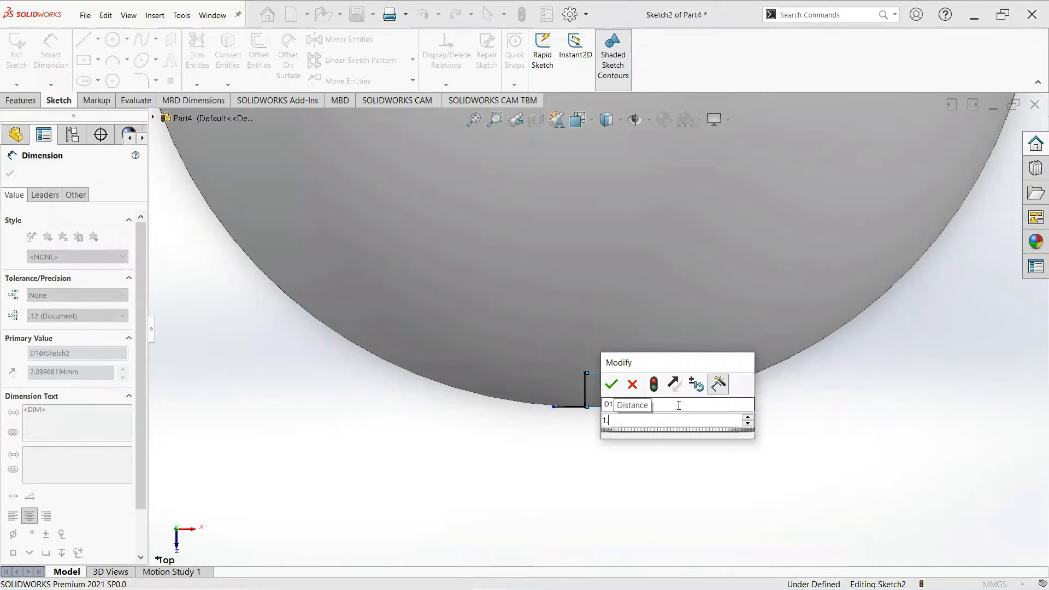
text(1.8)
key(Escape)
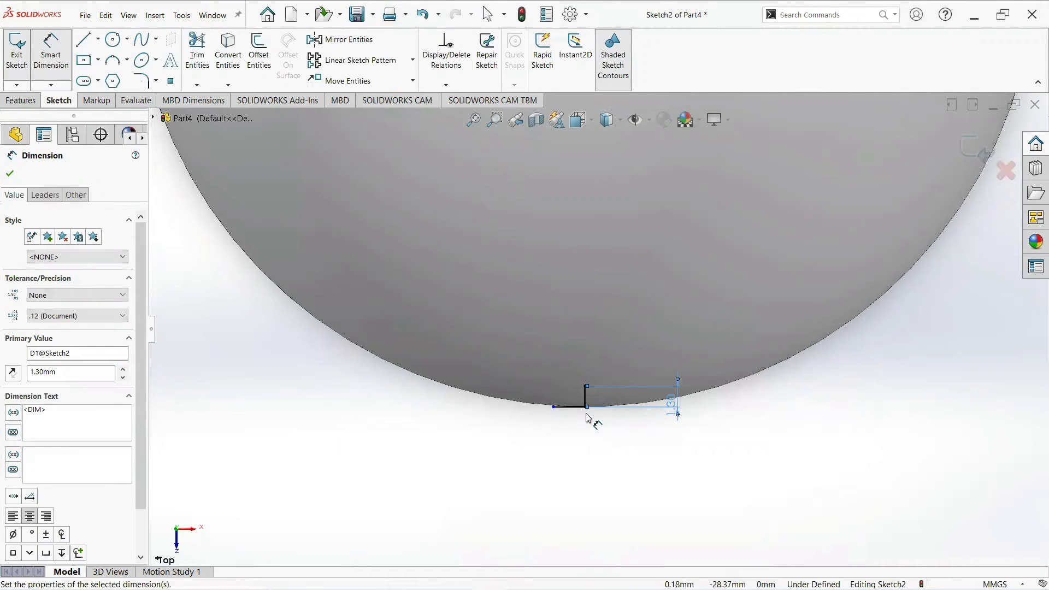
click(576, 407)
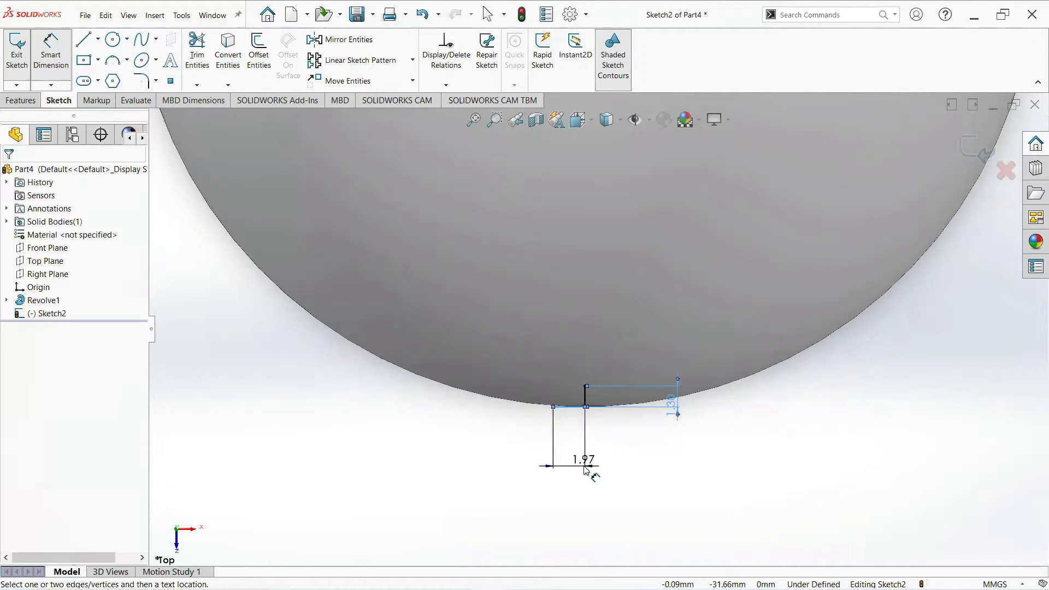
click(584, 465)
text(2/)
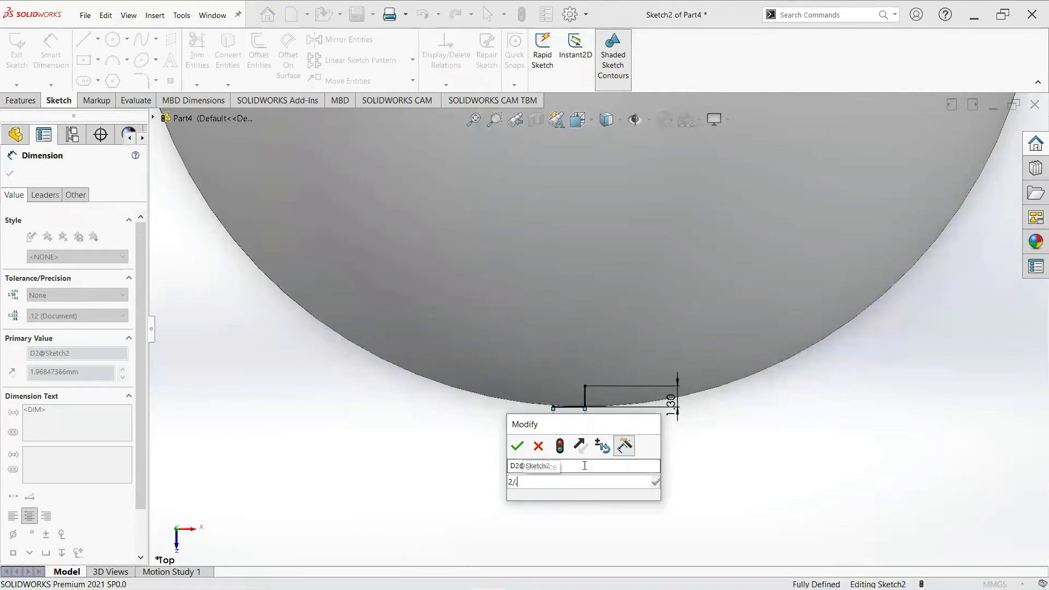
key(BackSpace)
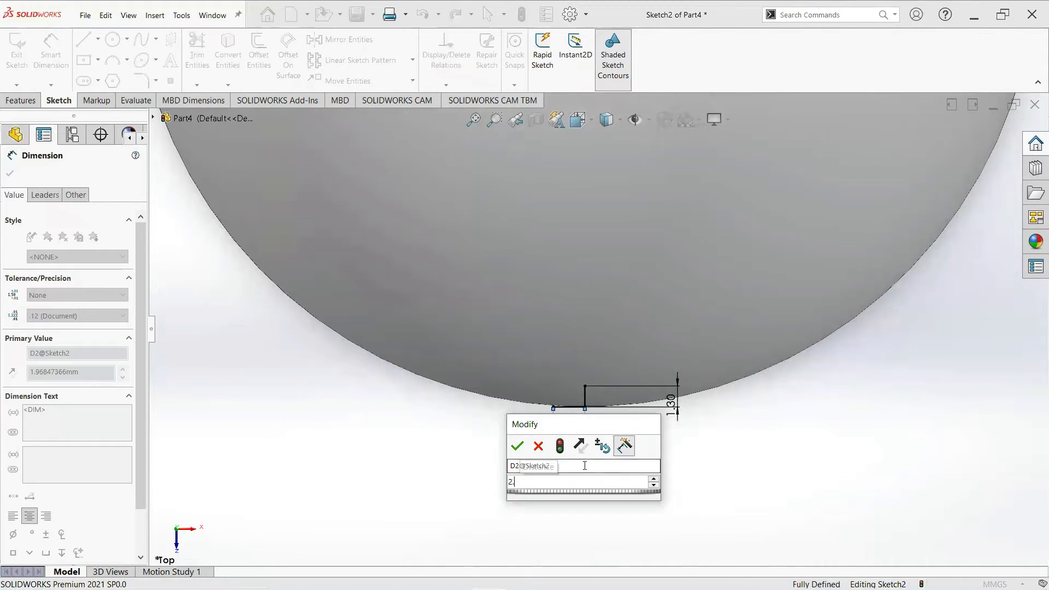
text(.29)
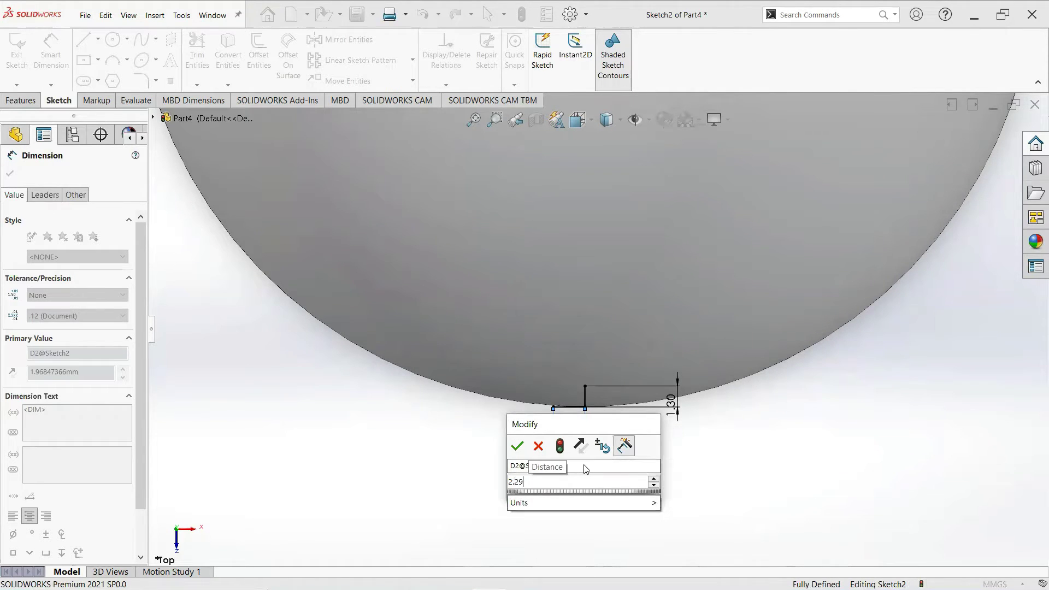
key(Return)
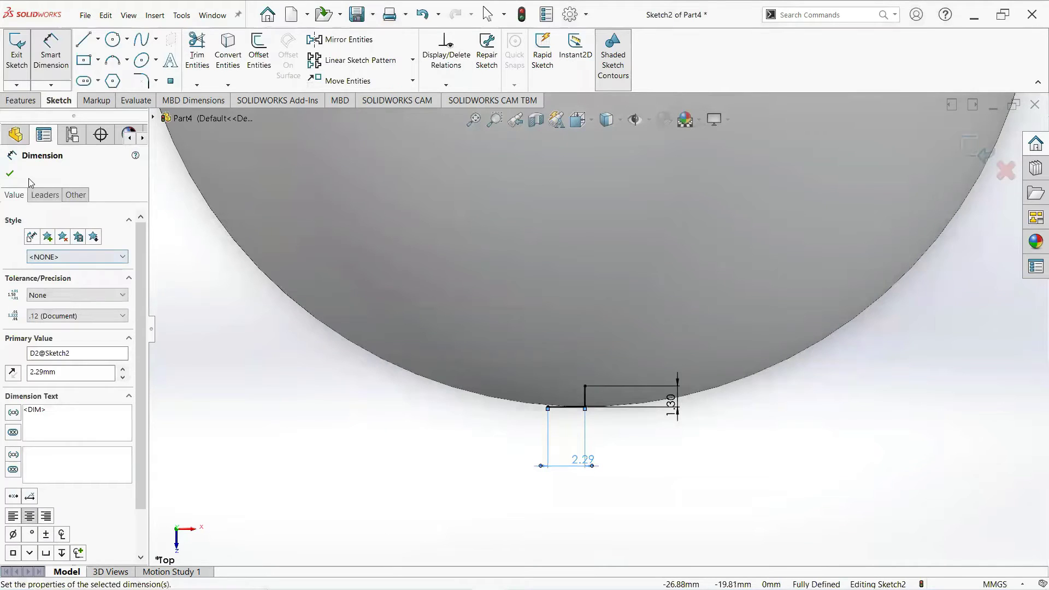
key(Escape)
scroll(574, 285, up, 2)
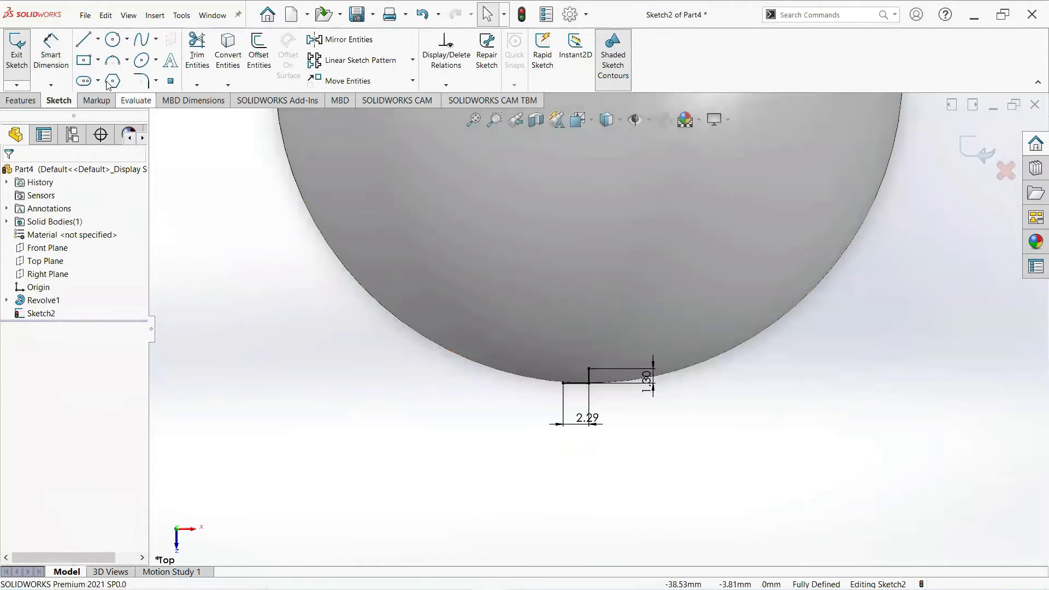
- Draw a three-point arc from the horizontal line's end to the vertical line's top
click(127, 60)
click(141, 103)
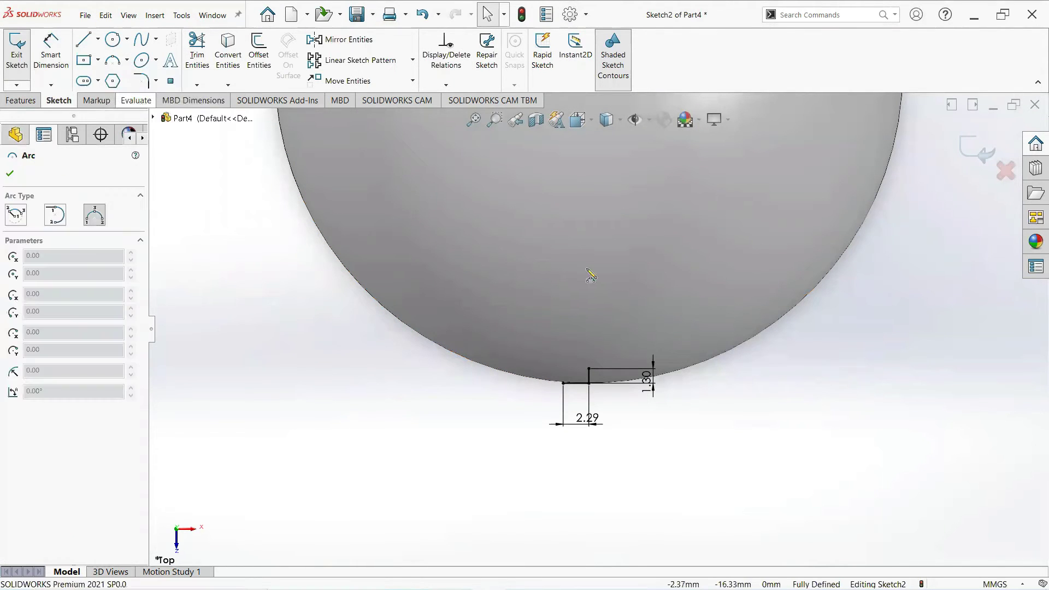
click(588, 370)
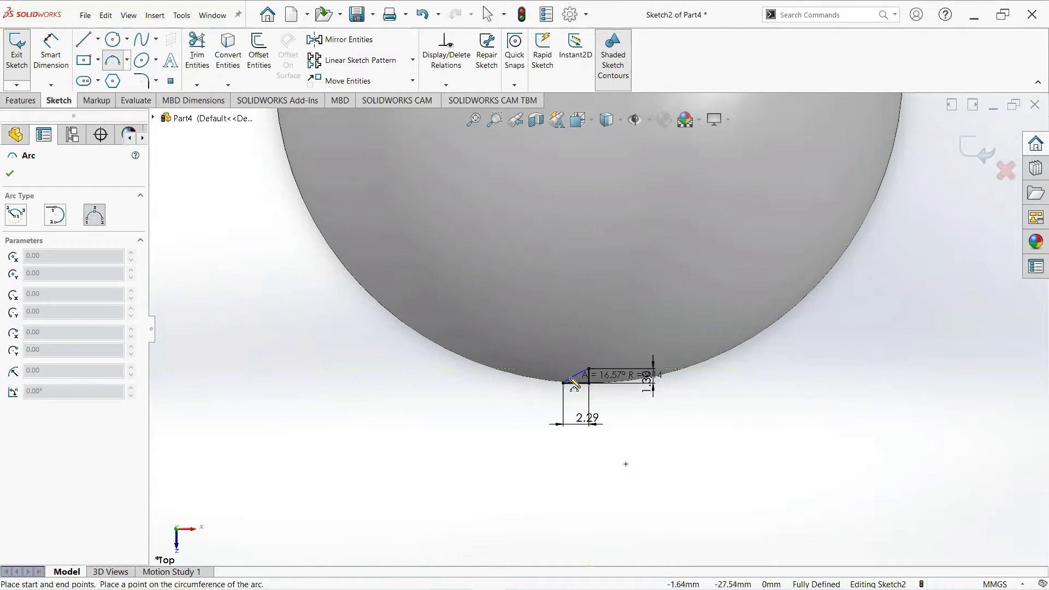
click(564, 381)
right_click(565, 380)
click(610, 384)
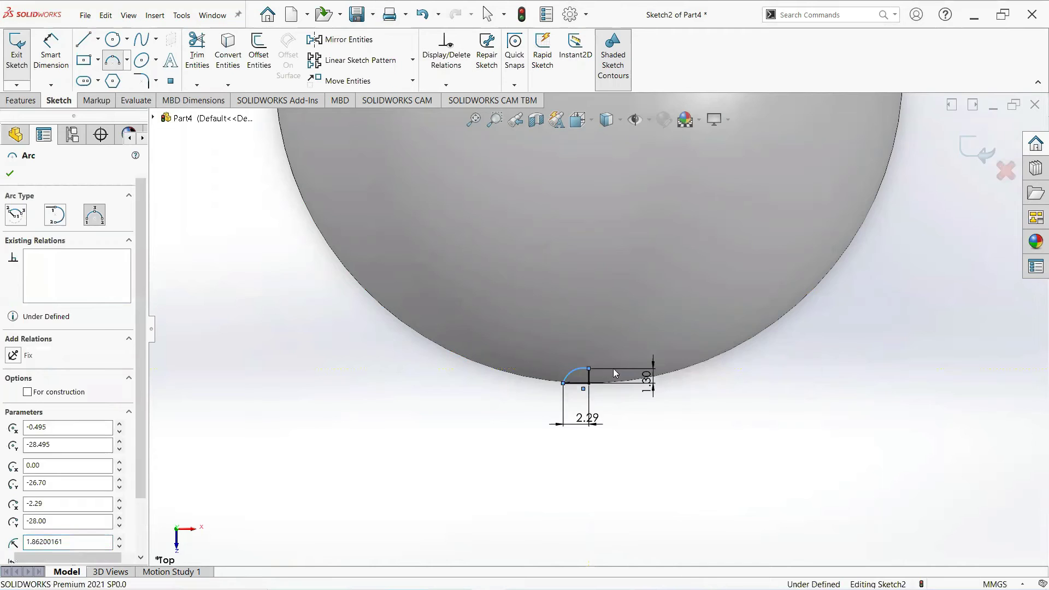
- Dimension the arc's radius to 3.10 mm
click(52, 61)
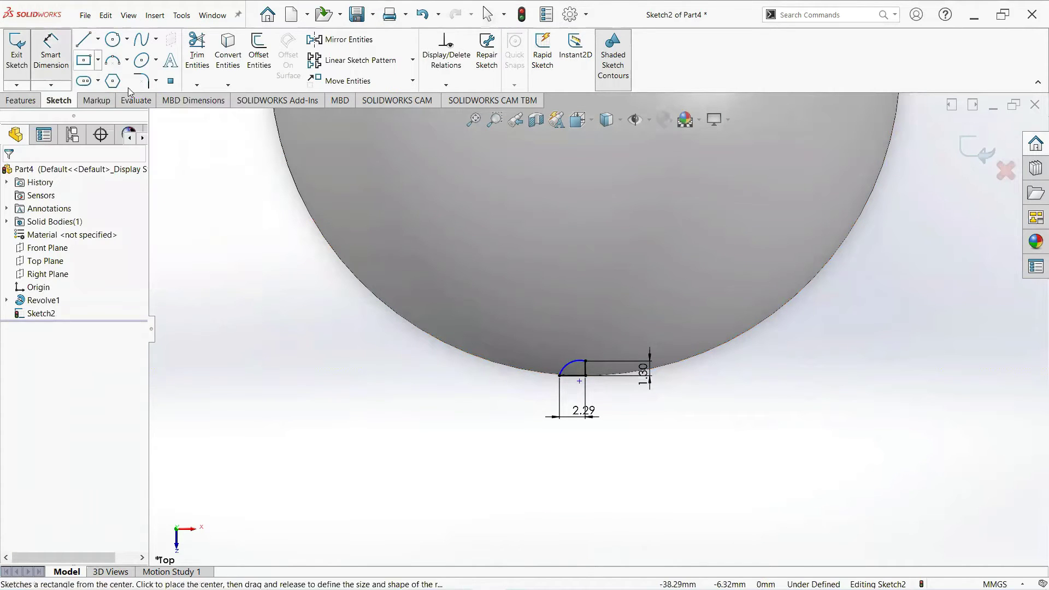
click(578, 373)
click(642, 412)
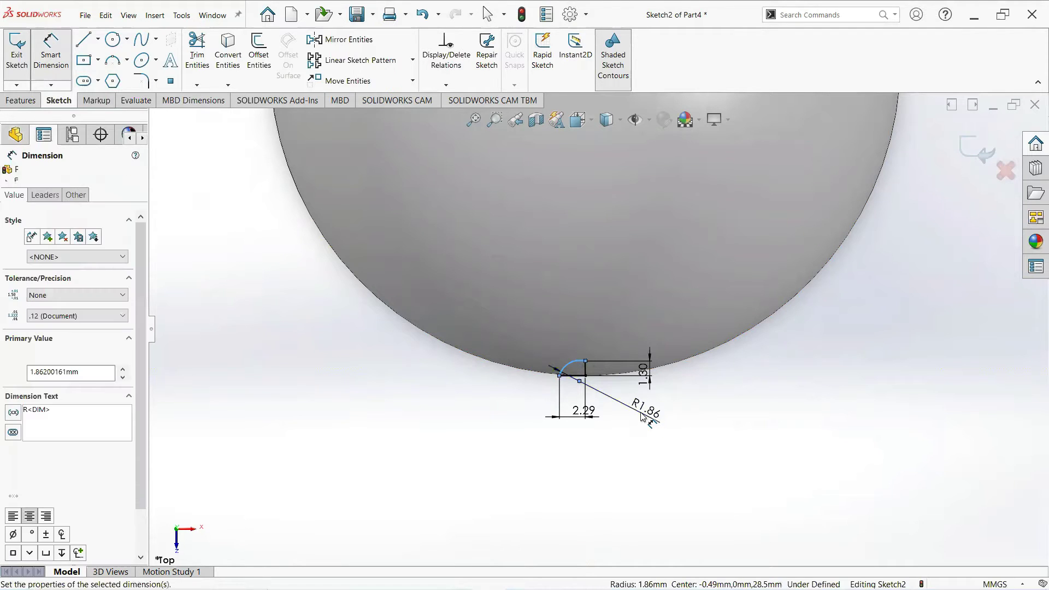
text(1.86)
text(3.1)
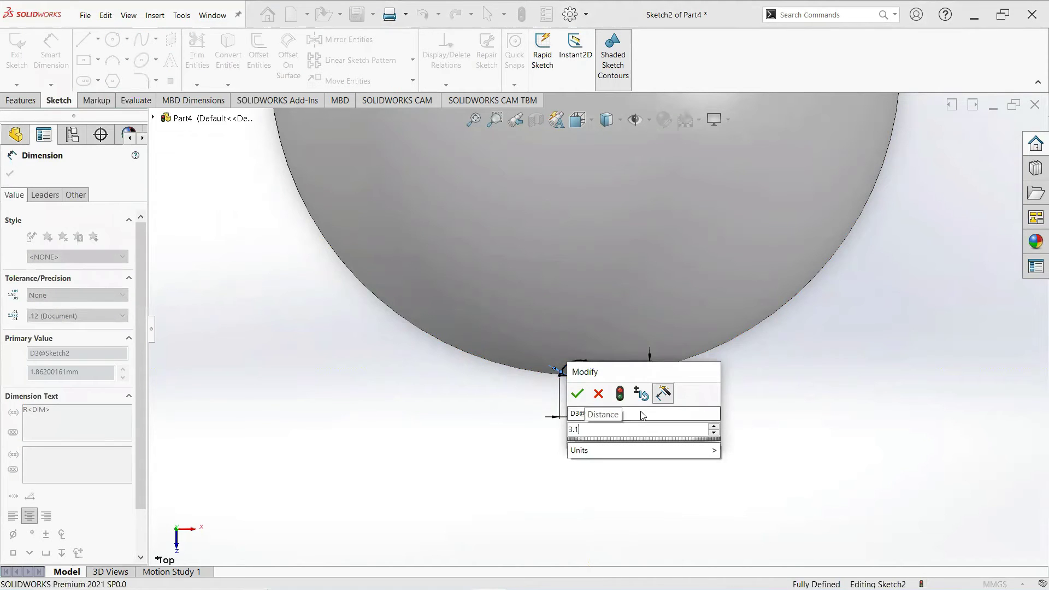
key(Return)
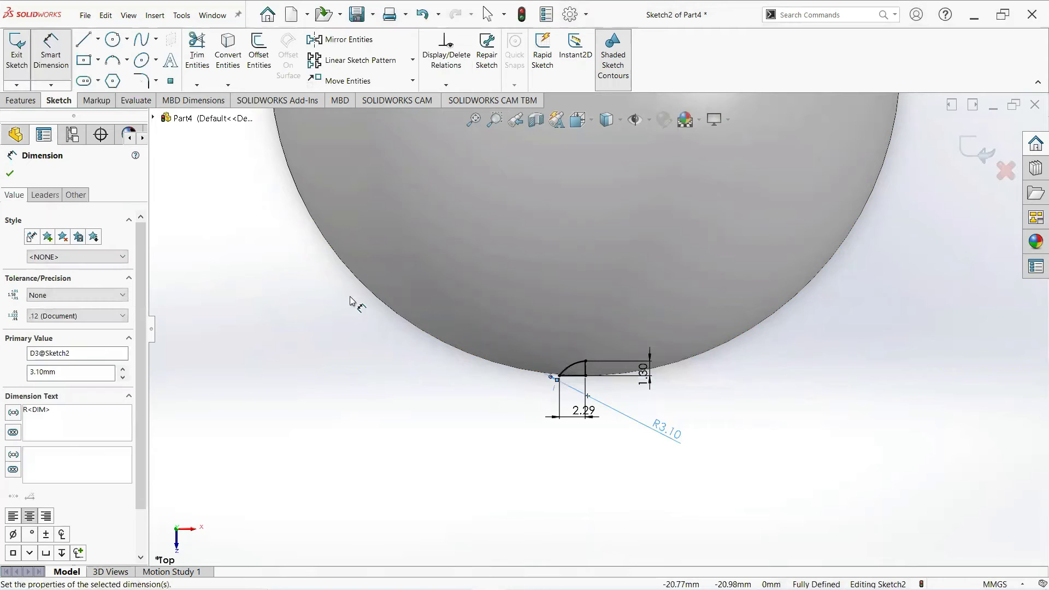
click(11, 176)
scroll(561, 290, up, 2)
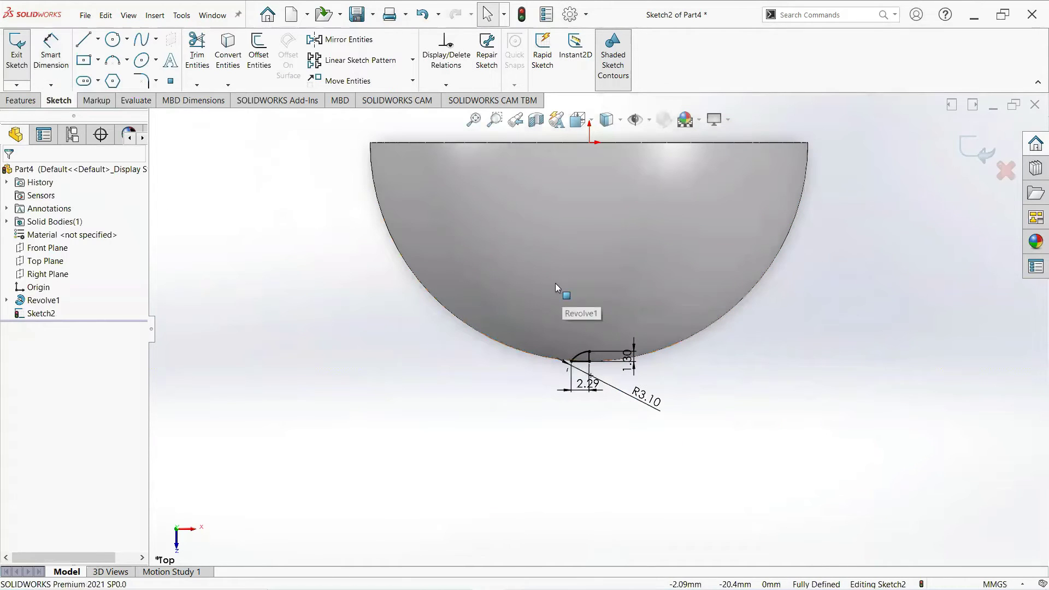
- Create Cut-Revolve1 by revolving the dimple profile 360° about its vertical line
click(21, 101)
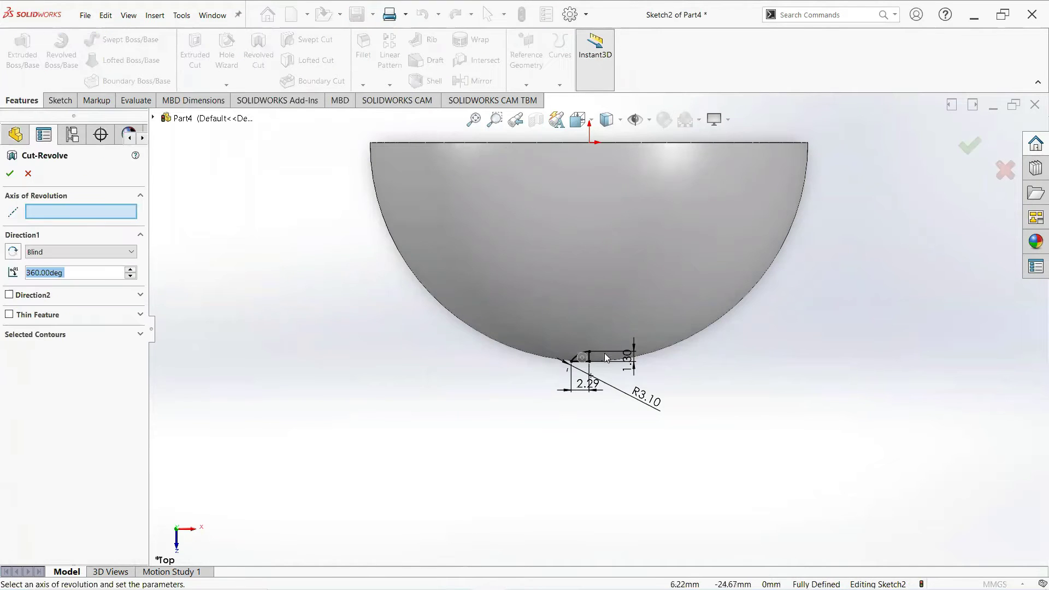
scroll(594, 356, down, 2)
scroll(606, 329, down, 2)
scroll(537, 416, down, 3)
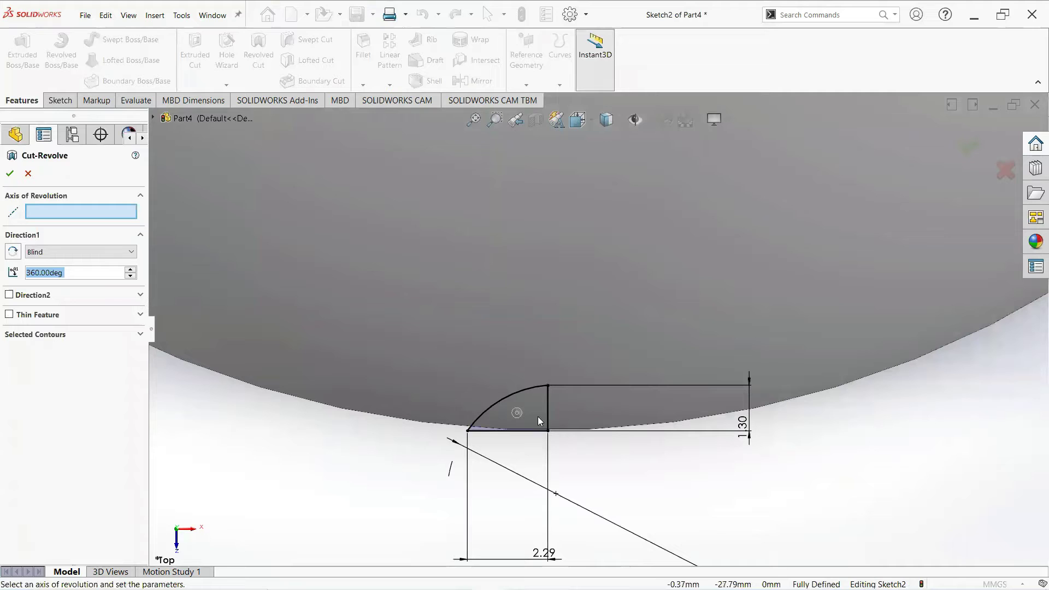
click(546, 402)
scroll(553, 402, up, 2)
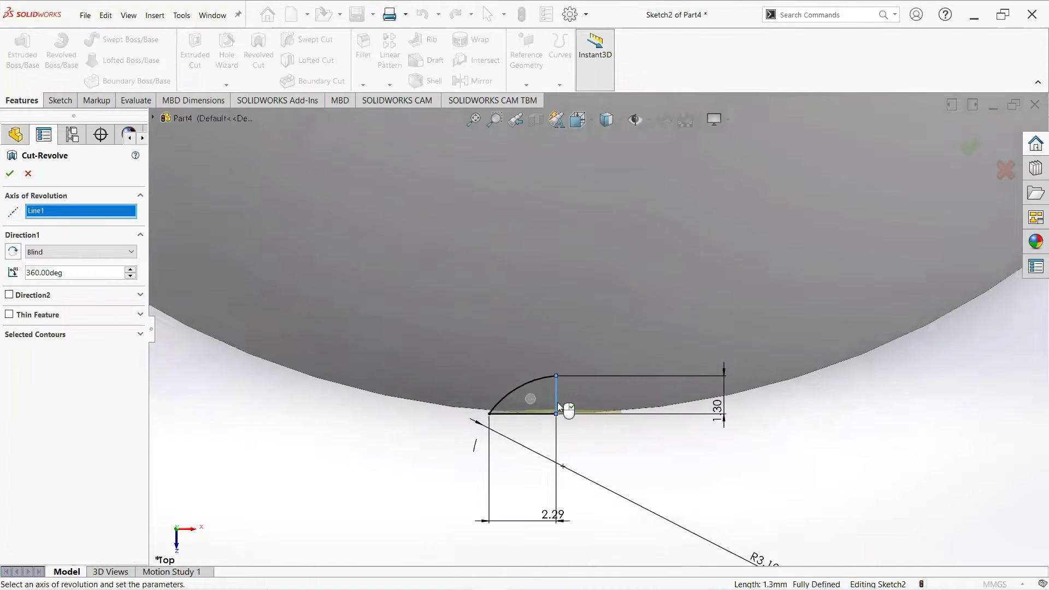
scroll(557, 403, up, 1)
click(11, 174)
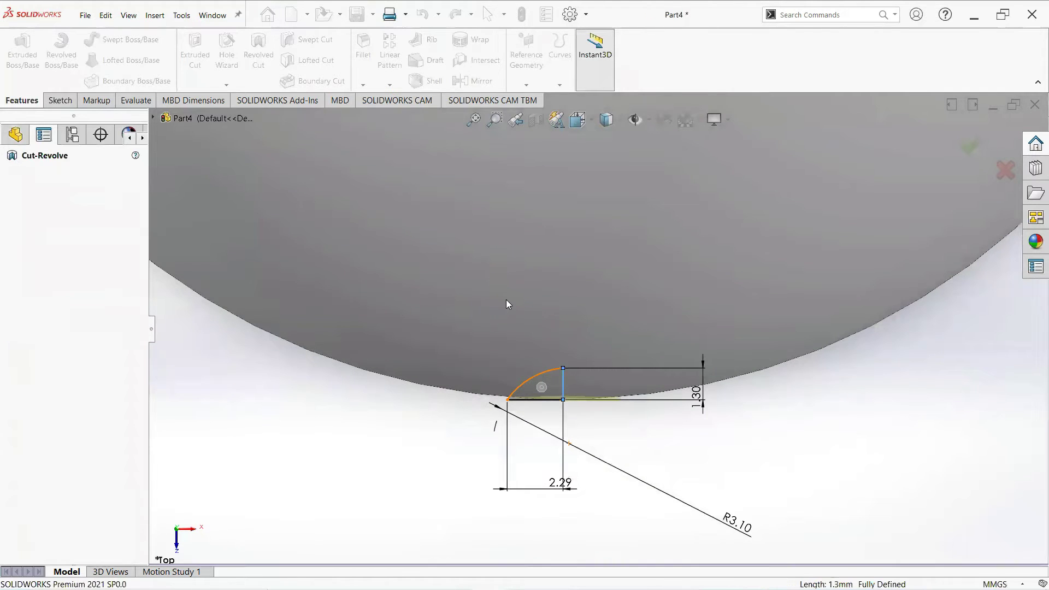
scroll(508, 299, up, 2)
- Create Axis1 where the Front and Top Planes intersect
middle_drag(507, 299, 799, 429)
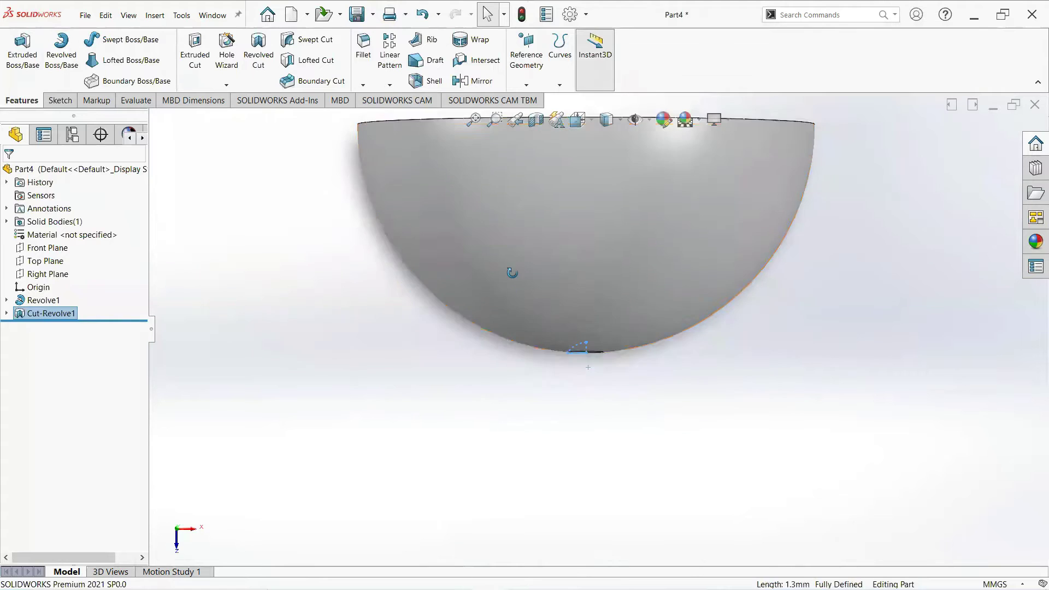
middle_drag(684, 377, 674, 182)
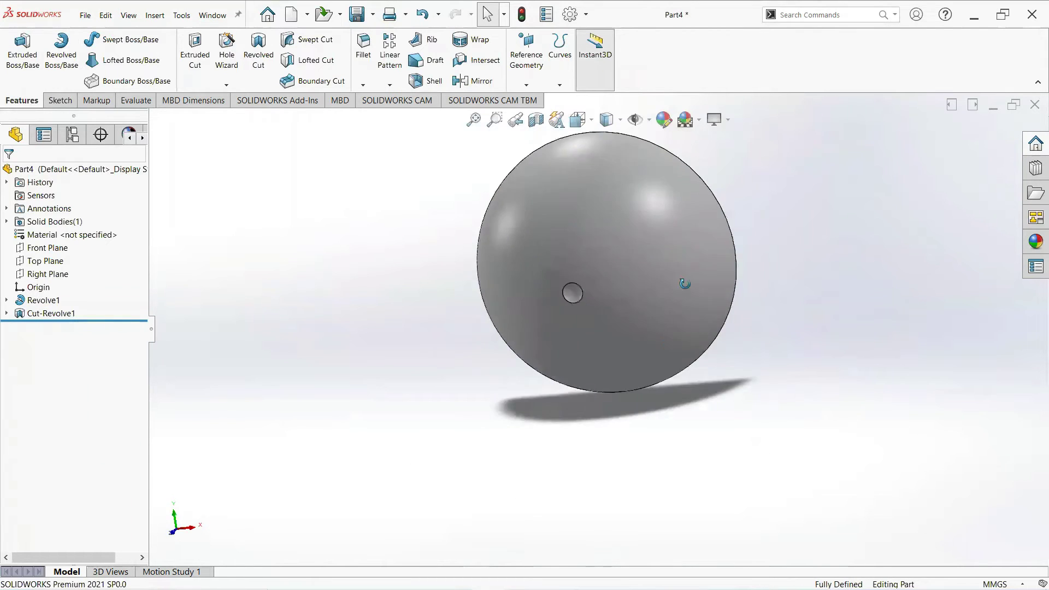
click(59, 249)
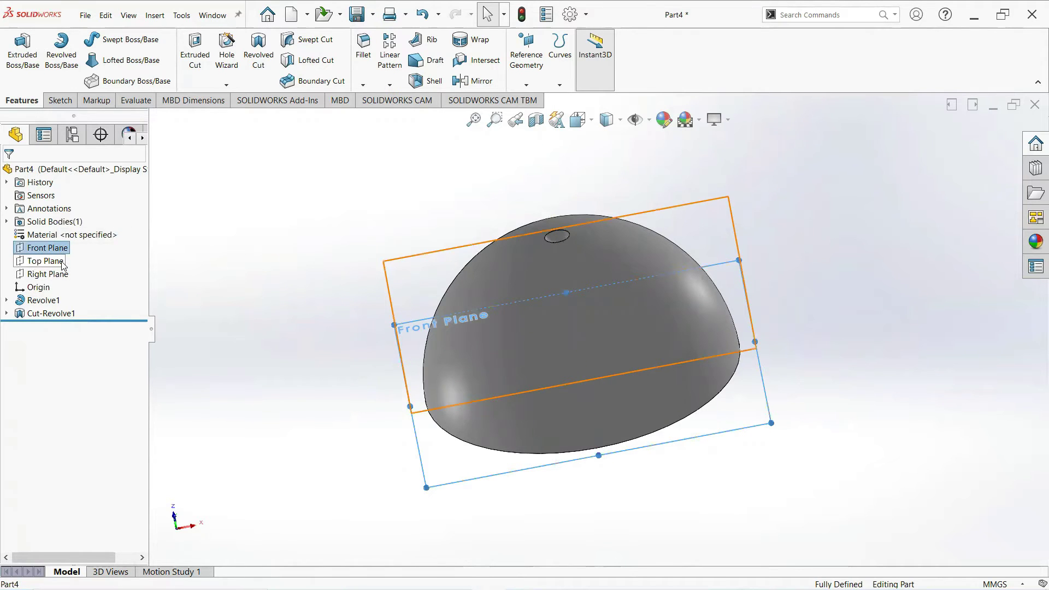
ctrl+click(62, 262)
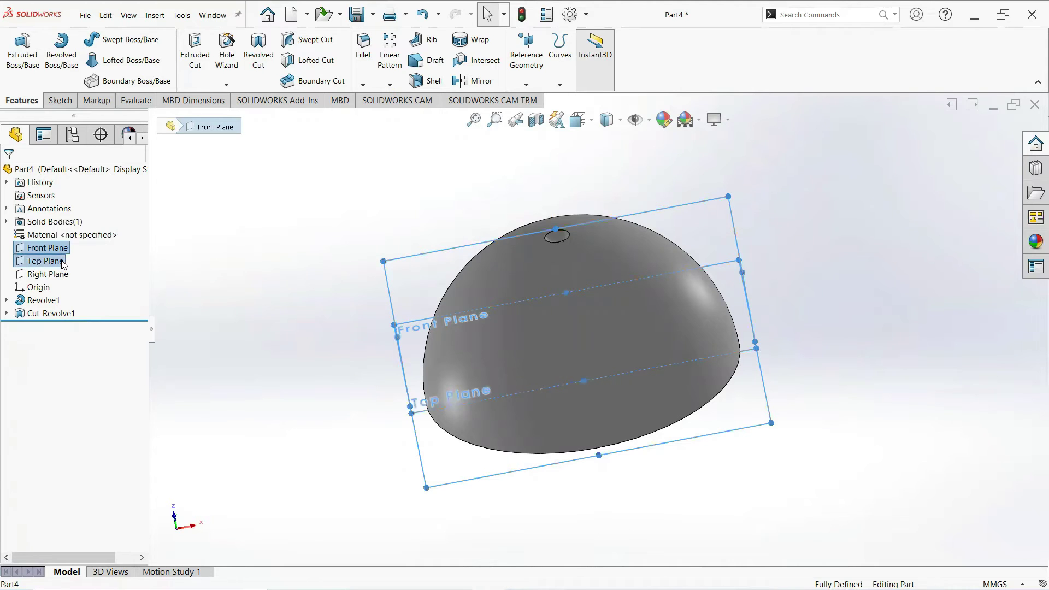
click(527, 85)
click(540, 116)
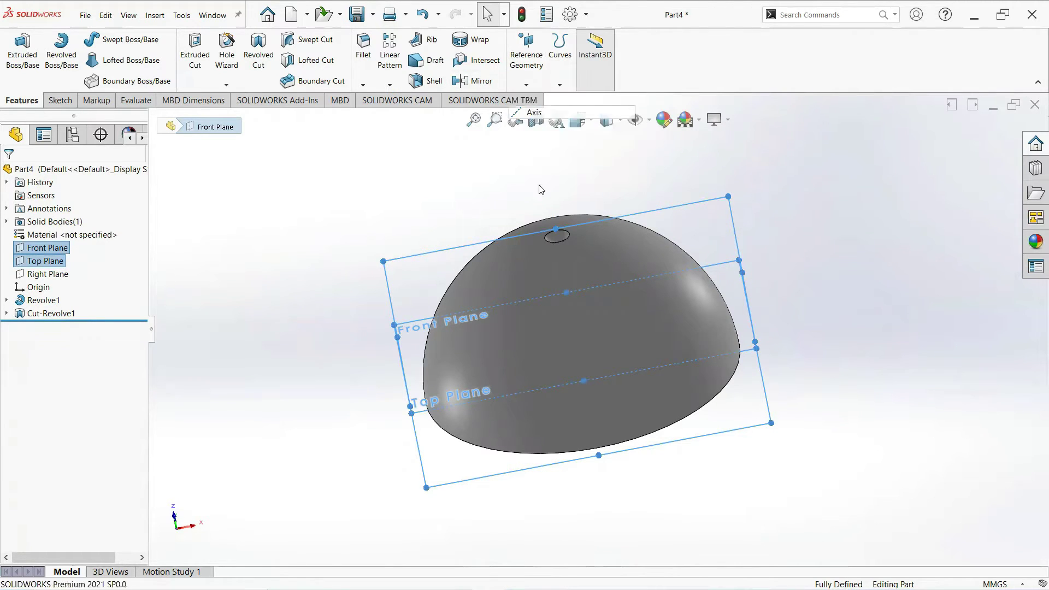
mouse_move(435, 206)
middle_down()
mouse_move(453, 137)
mouse_move(260, 191)
middle_up()
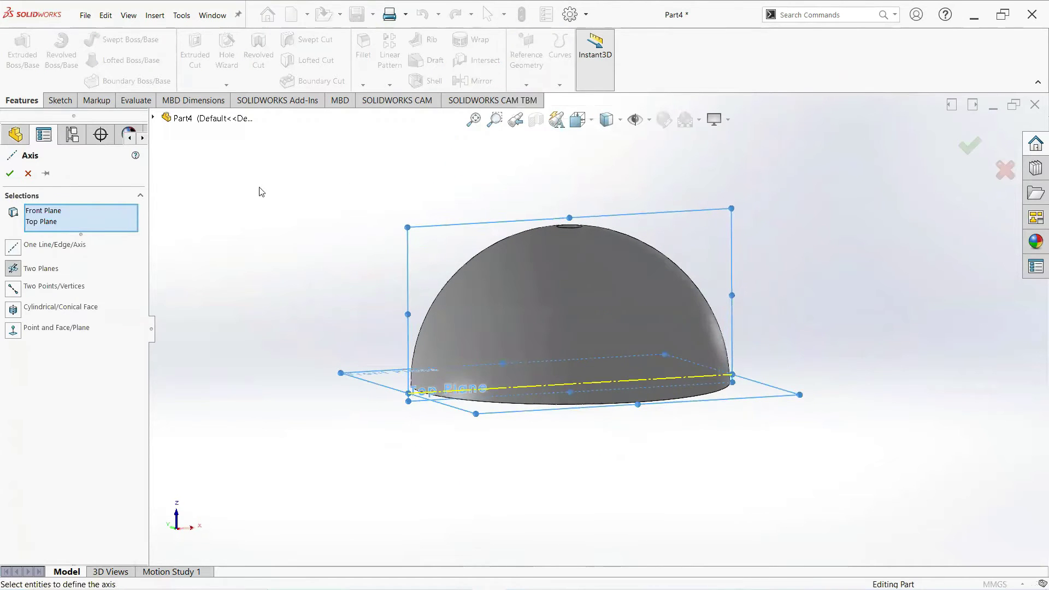
click(10, 173)
- Create Axis2 from the Front and Right Planes
middle_drag(312, 219, 336, 257)
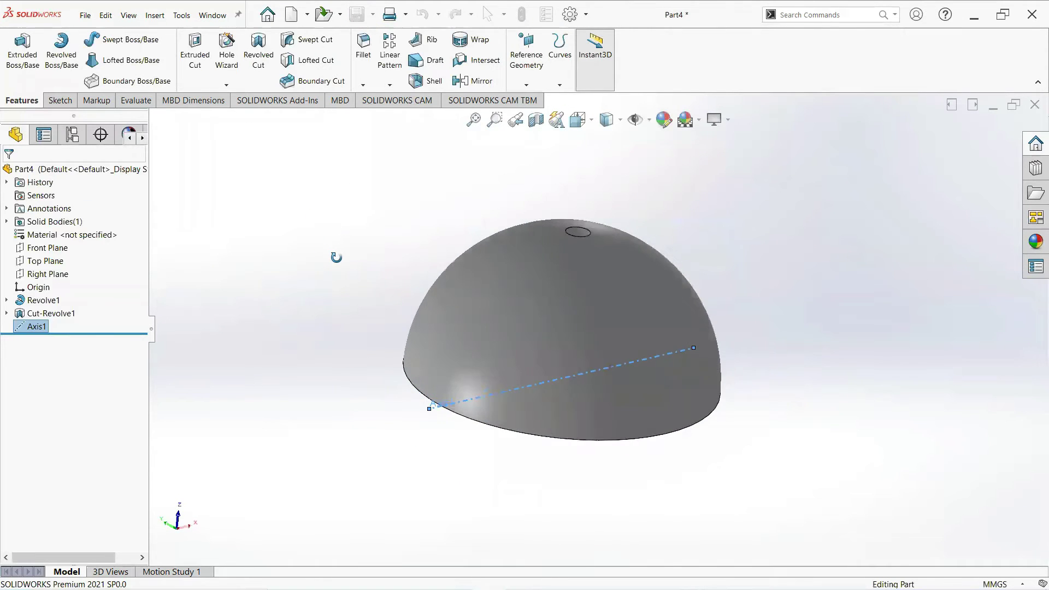
click(62, 249)
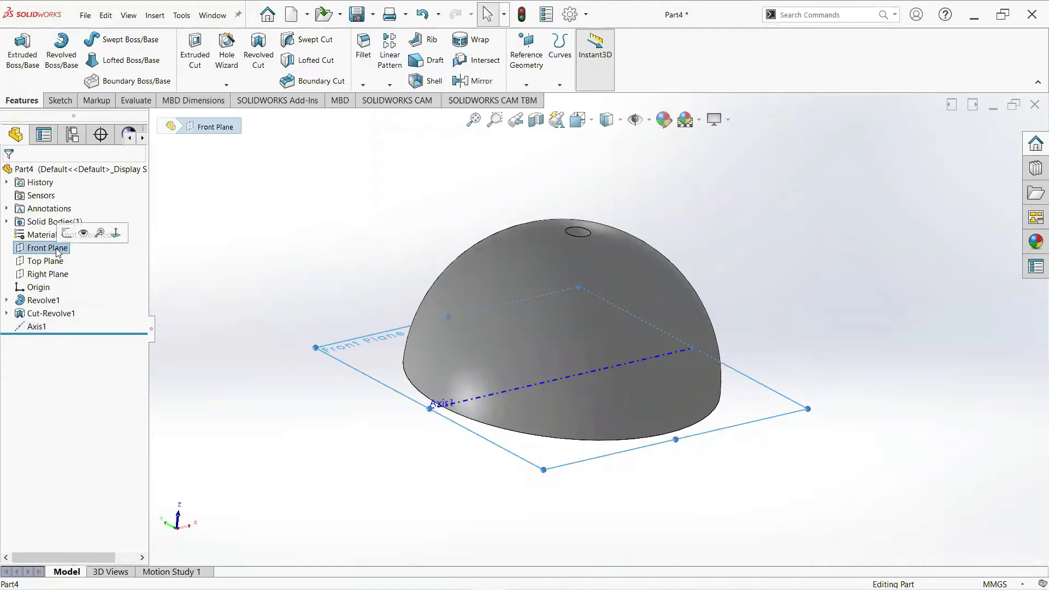
ctrl+click(63, 276)
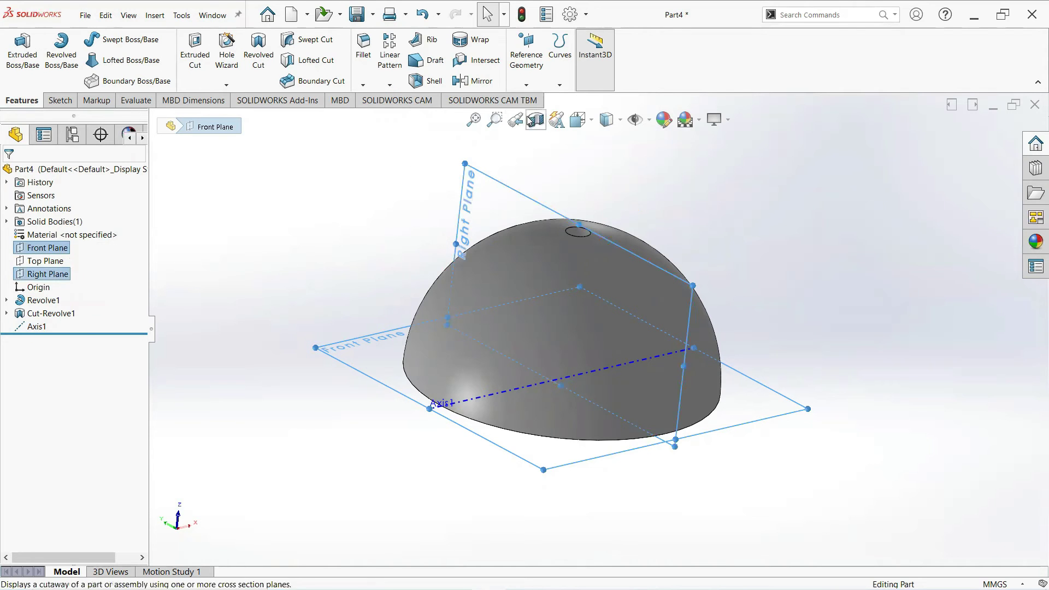
click(529, 86)
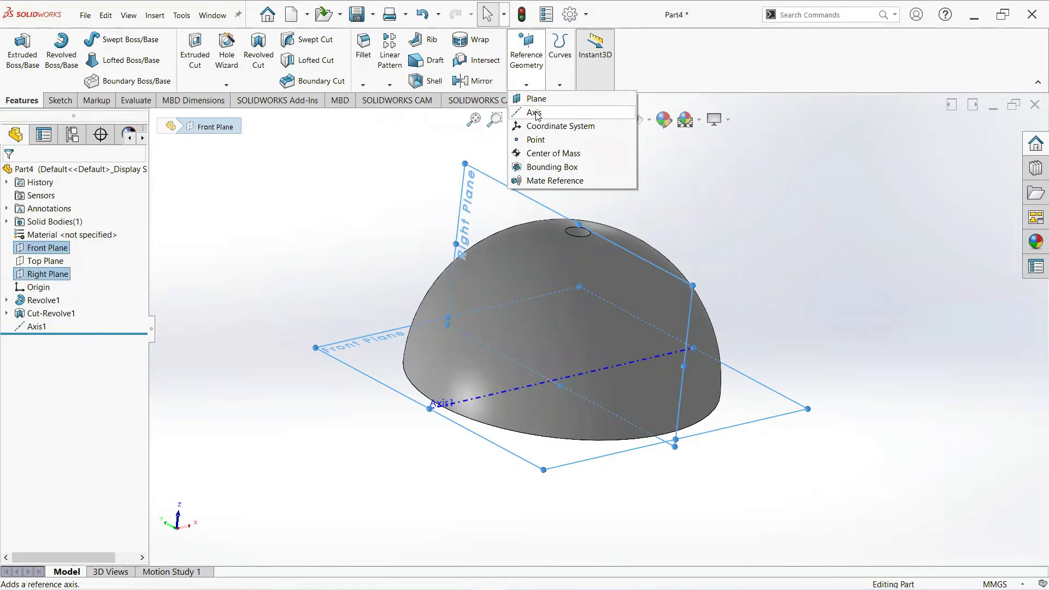
click(534, 112)
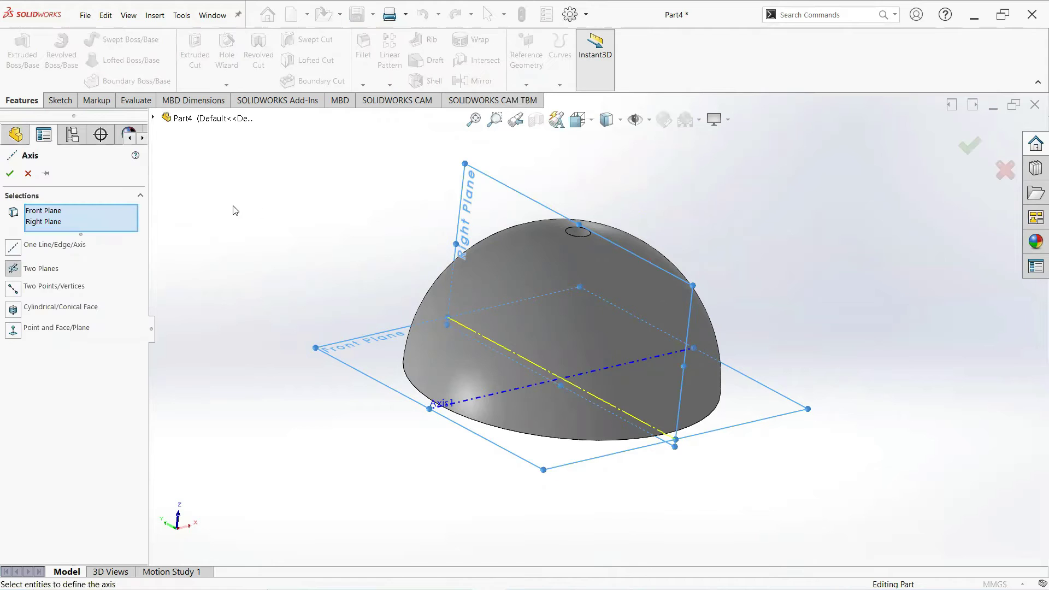
click(10, 174)
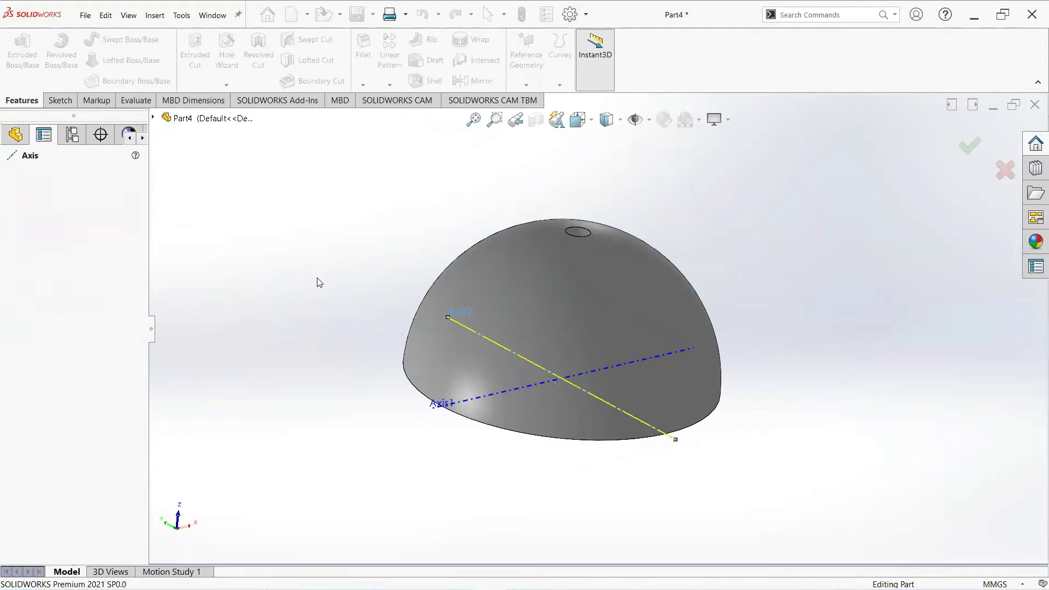
- Create the vertical Axis3 from the Top and Right Planes
click(272, 309)
middle_drag(305, 307, 217, 293)
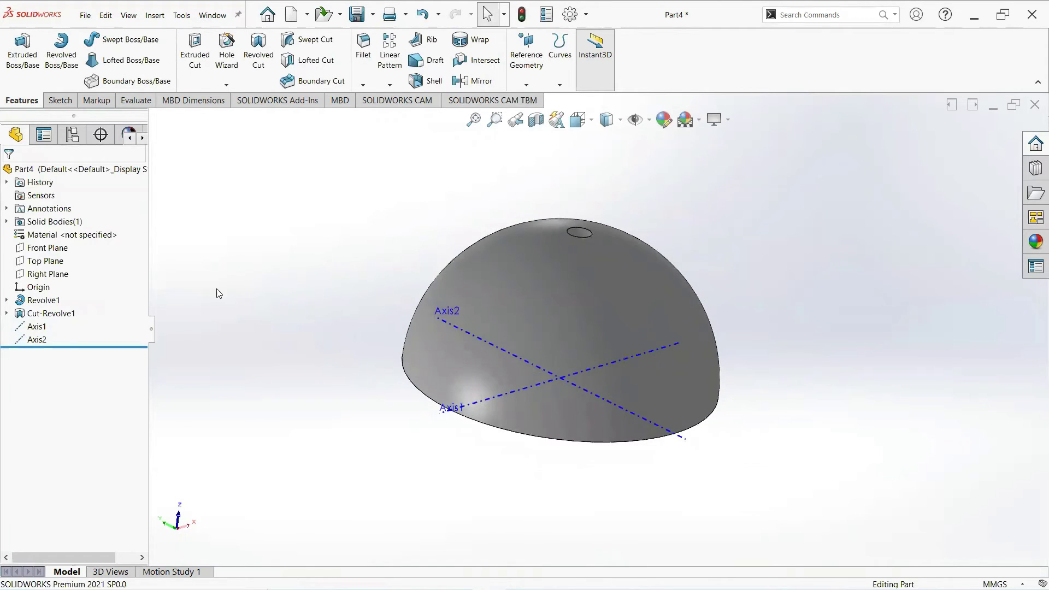
click(58, 262)
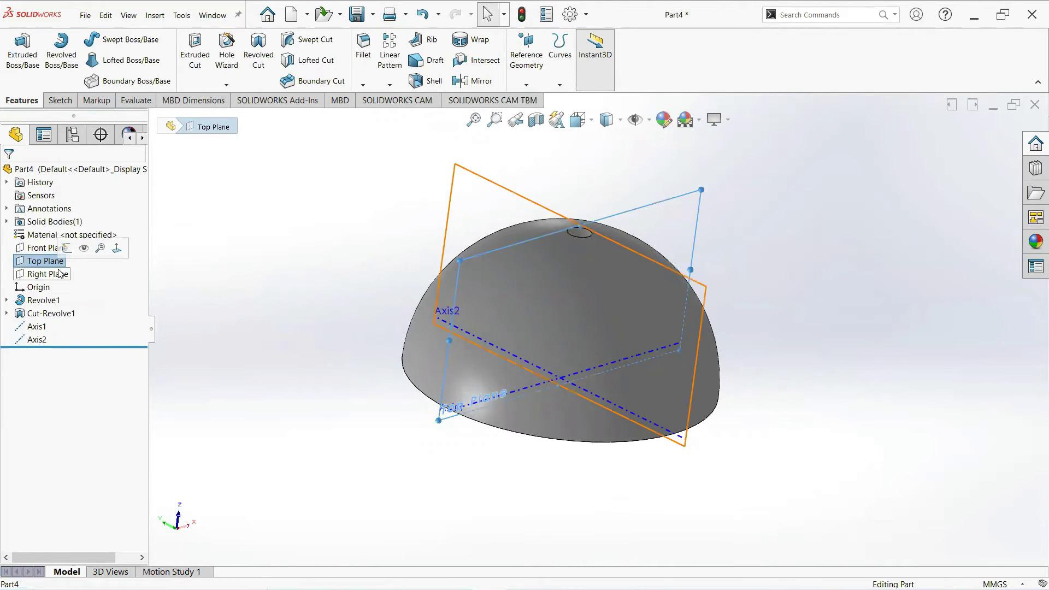
ctrl+click(59, 274)
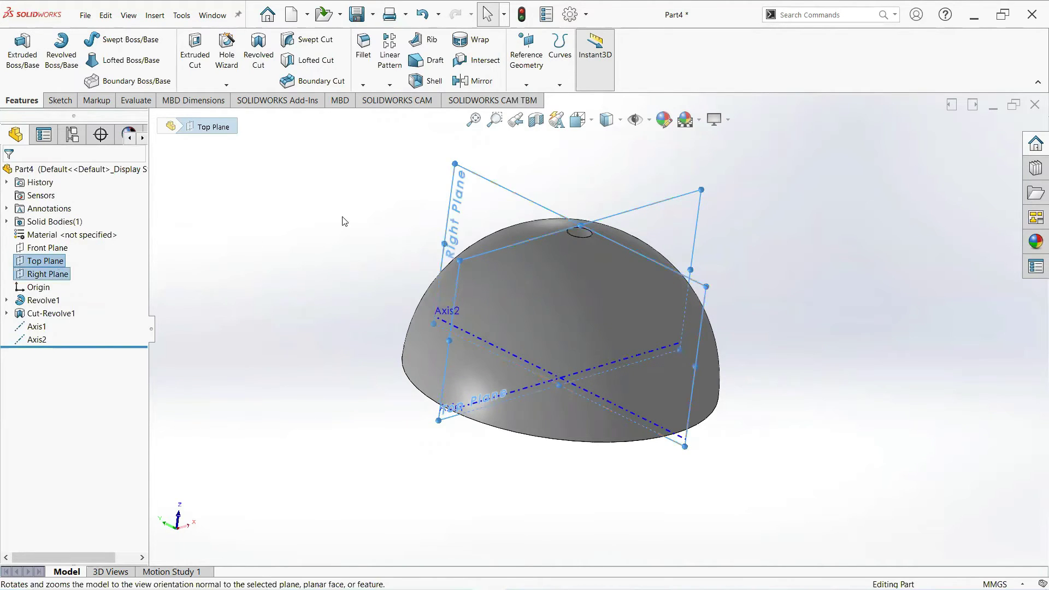
click(527, 85)
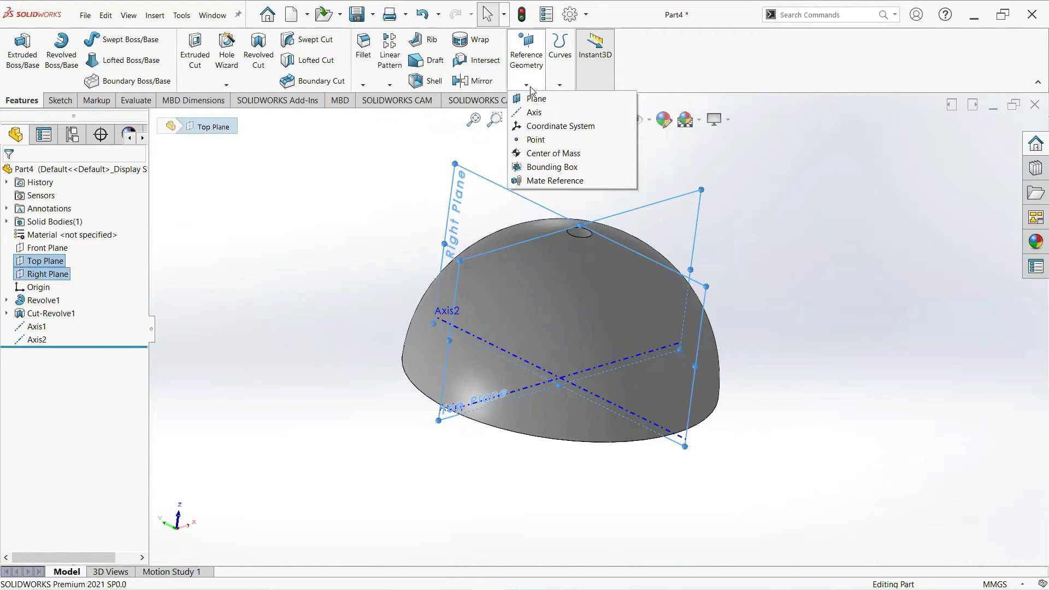
click(533, 112)
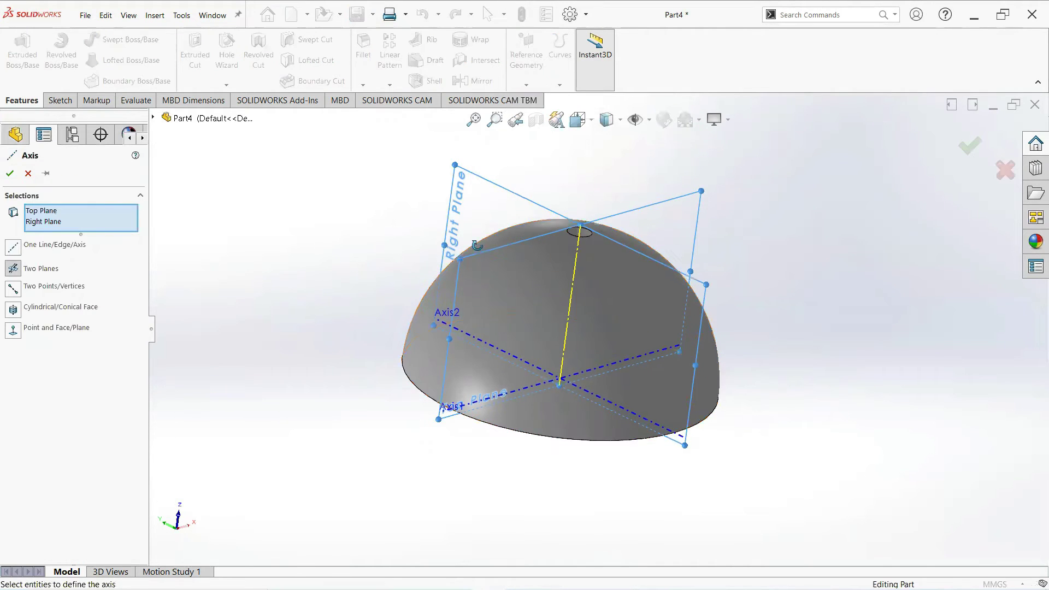
middle_drag(477, 245, 438, 226)
click(10, 173)
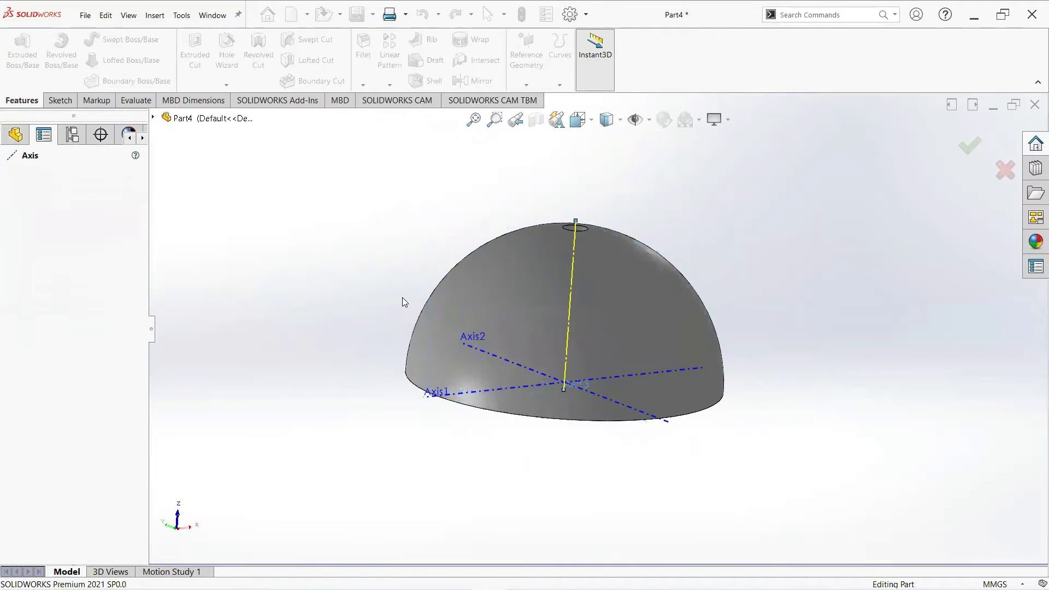
middle_drag(392, 317, 386, 128)
- Set up a circular pattern of Cut-Revolve1 around Axis2
click(398, 85)
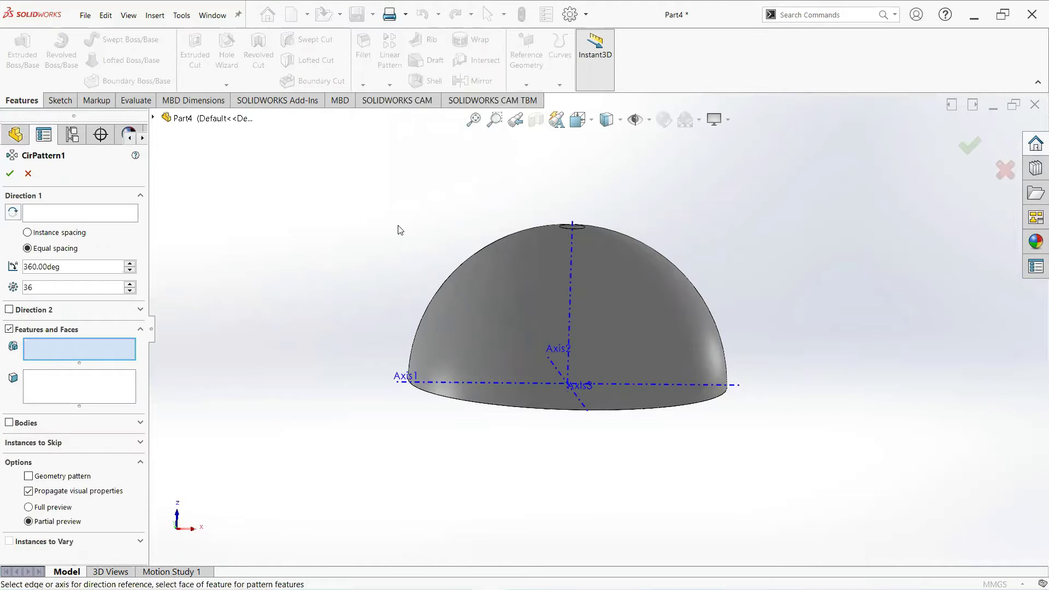
mouse_move(398, 229)
middle_down()
mouse_move(388, 269)
mouse_move(363, 246)
mouse_move(411, 224)
mouse_move(524, 272)
mouse_move(429, 205)
mouse_move(398, 208)
middle_up()
click(62, 213)
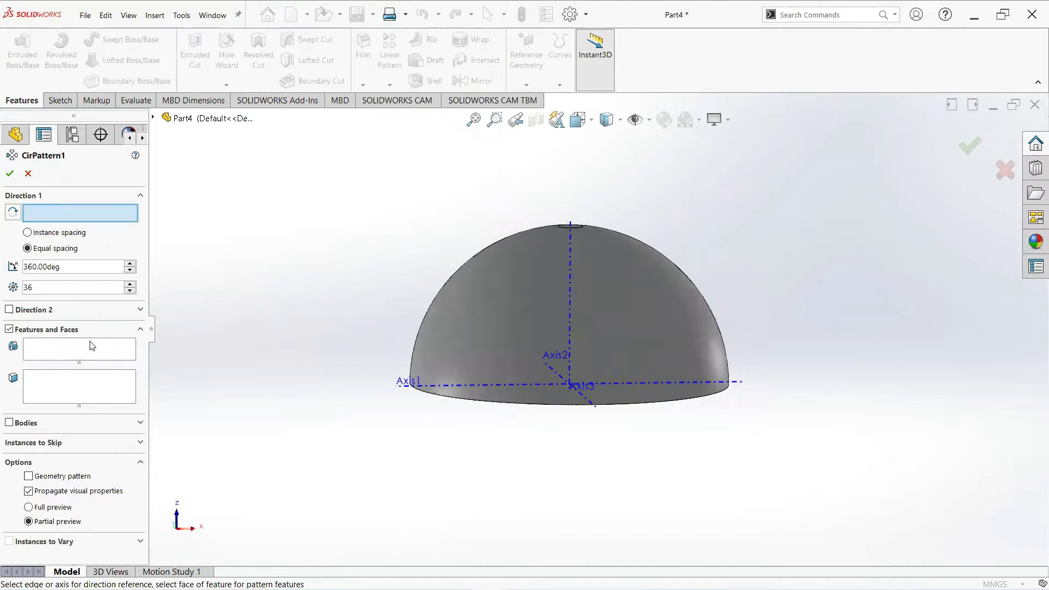
click(90, 346)
click(155, 119)
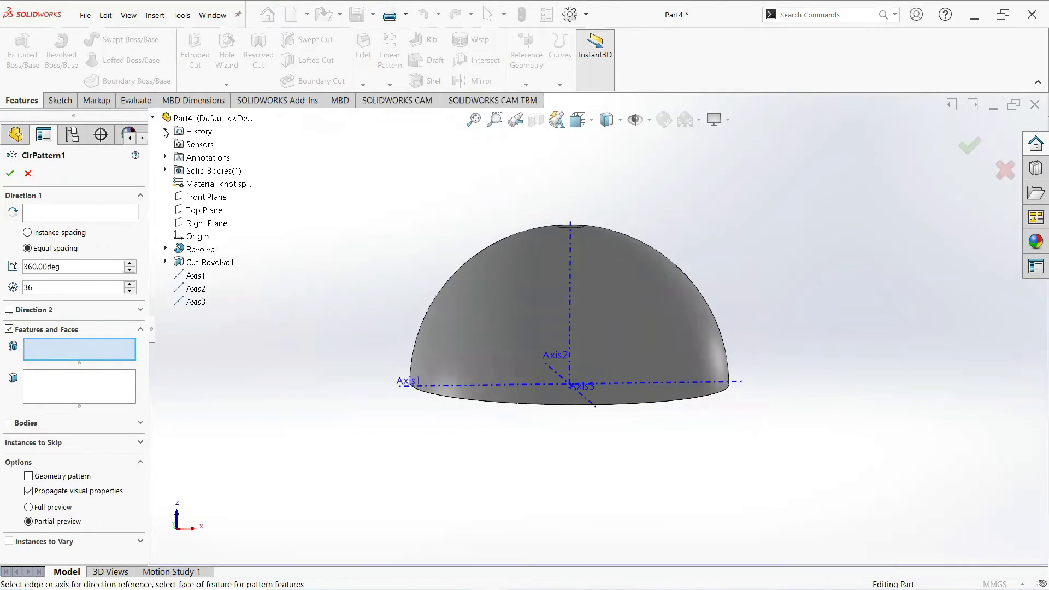
click(201, 266)
click(49, 214)
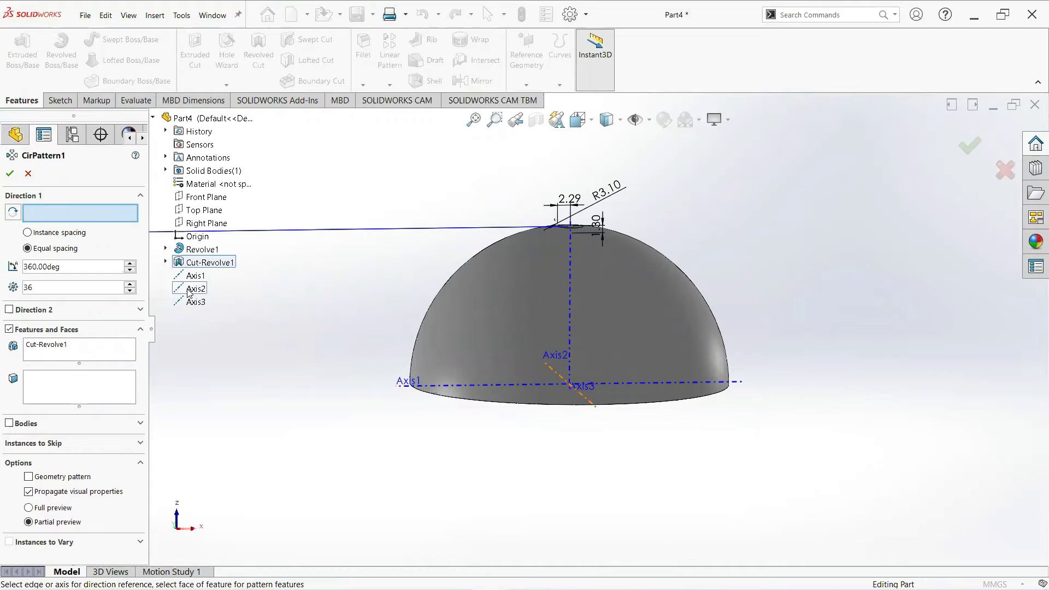
click(195, 289)
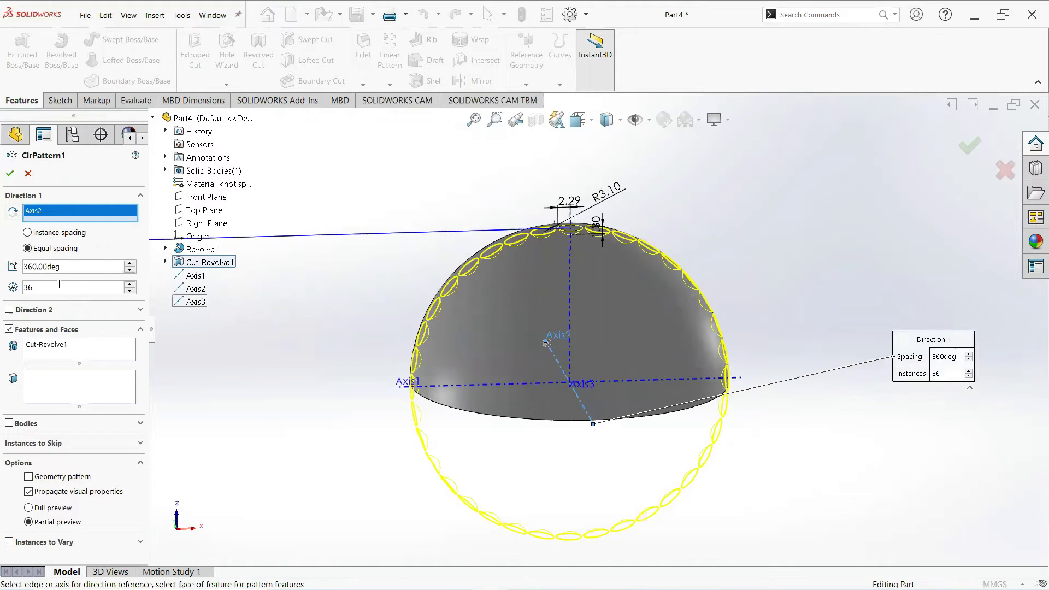
- Set 2 instances with 14° spacing and confirm CirPattern1
click(59, 284)
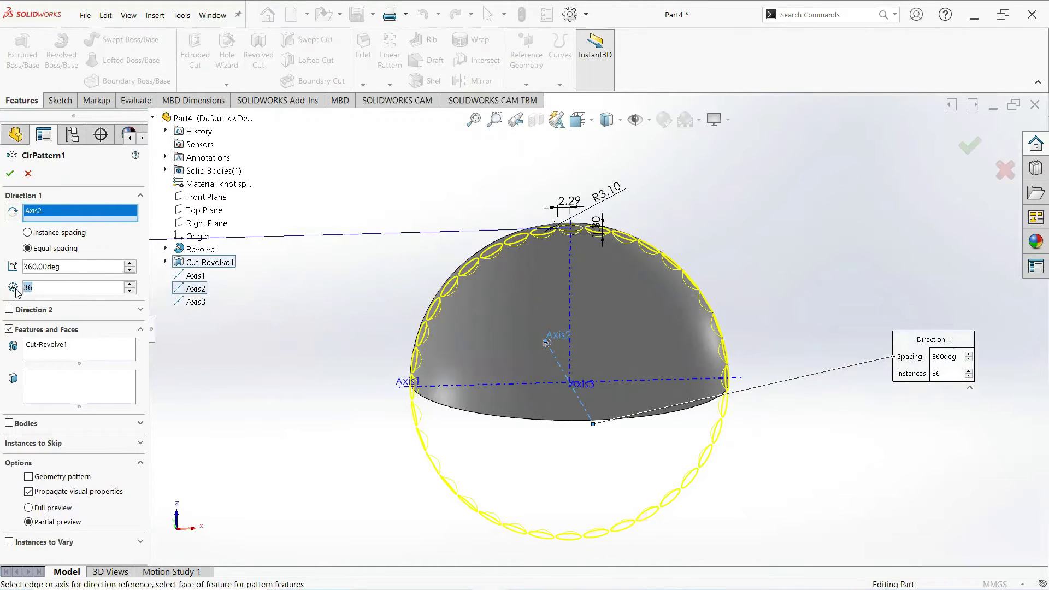
text(2)
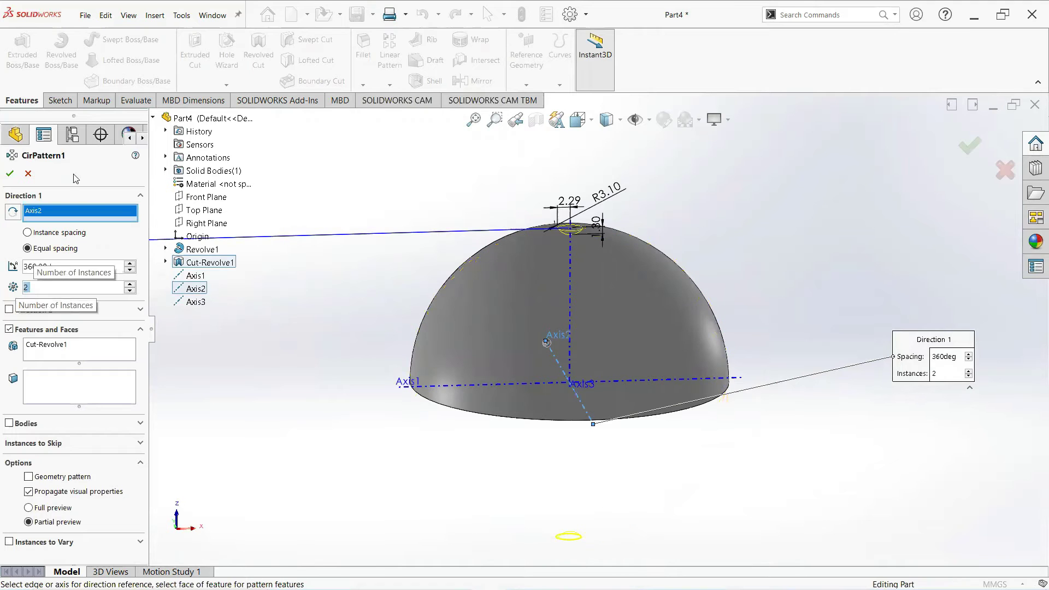
mouse_move(391, 204)
middle_down()
mouse_move(386, 172)
mouse_move(421, 227)
mouse_move(88, 269)
middle_up()
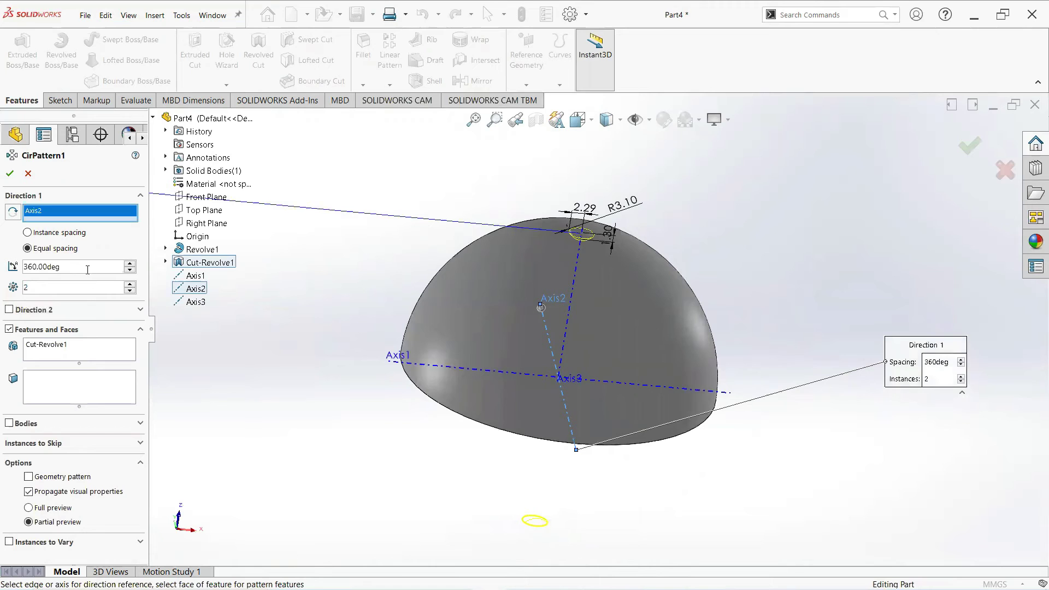
double_click(57, 271)
text(14)
key(Return)
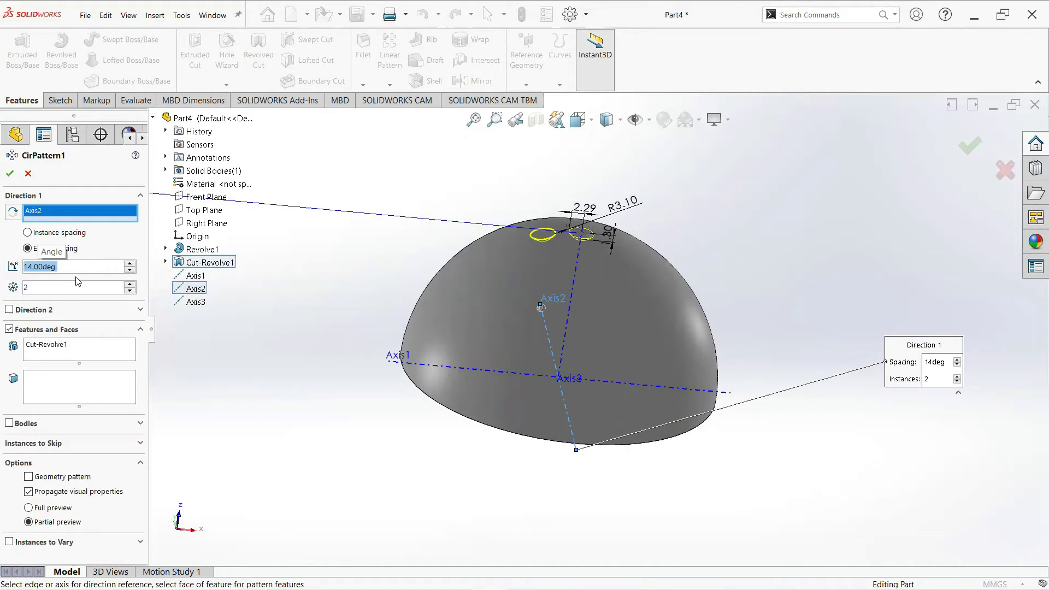
click(11, 174)
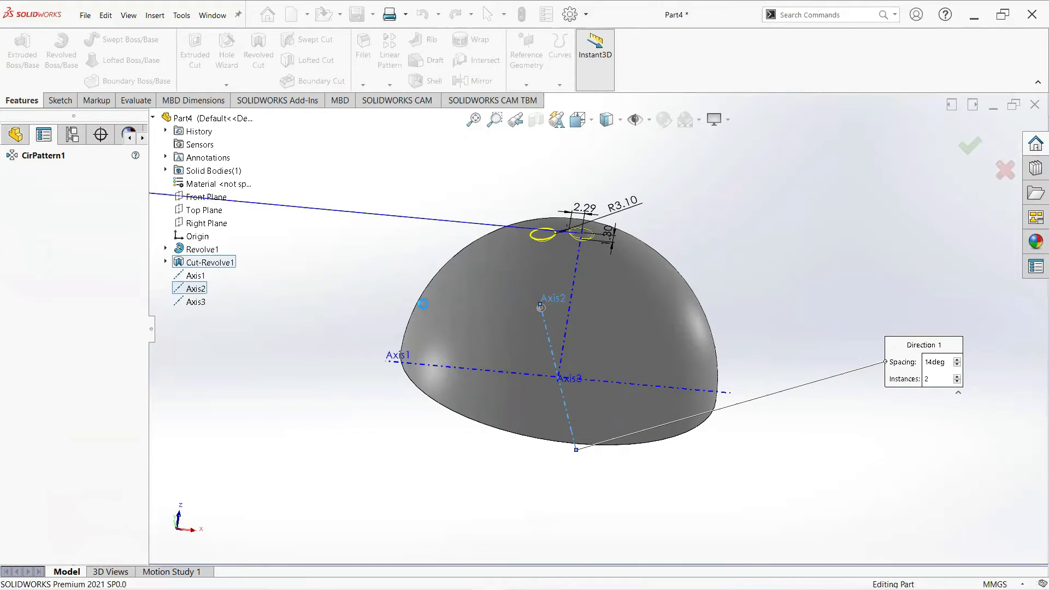
mouse_move(394, 311)
middle_down()
mouse_move(412, 317)
mouse_move(350, 341)
middle_up()
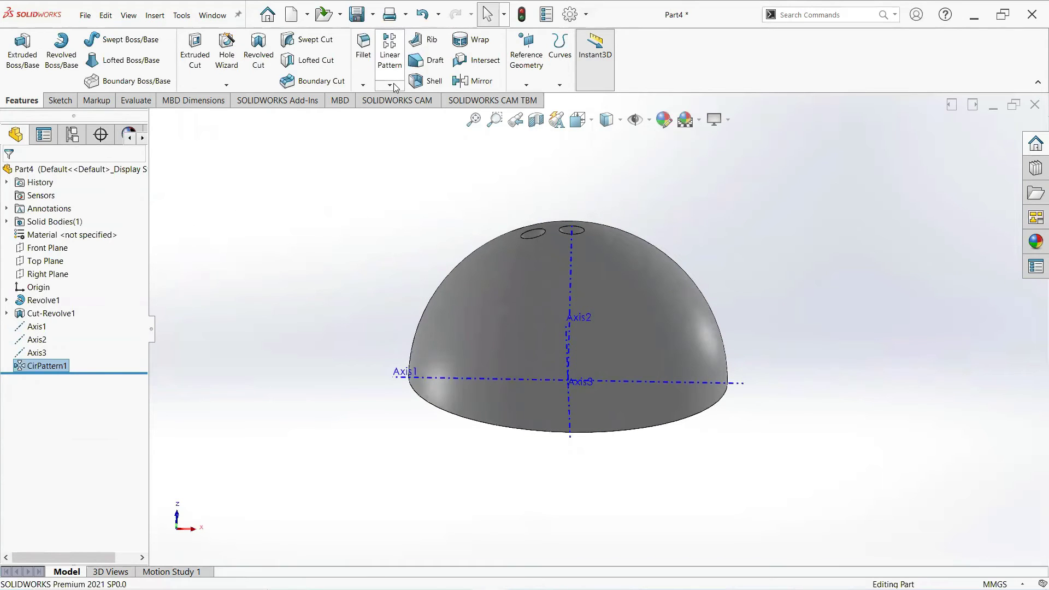
- Cancel the accidental Linear Pattern and start a new Circular Pattern
click(390, 58)
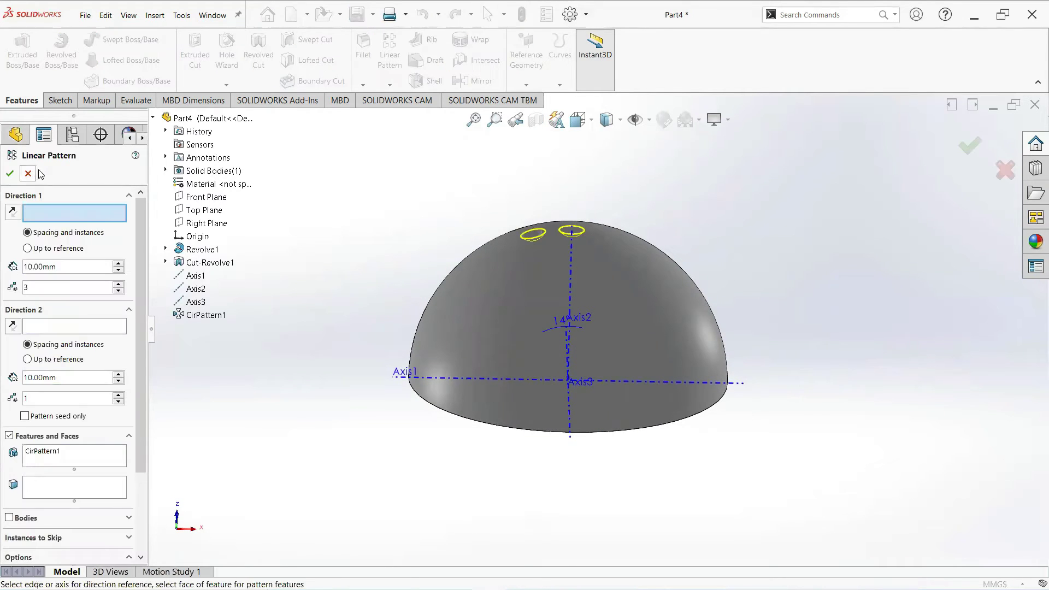
click(29, 173)
click(389, 85)
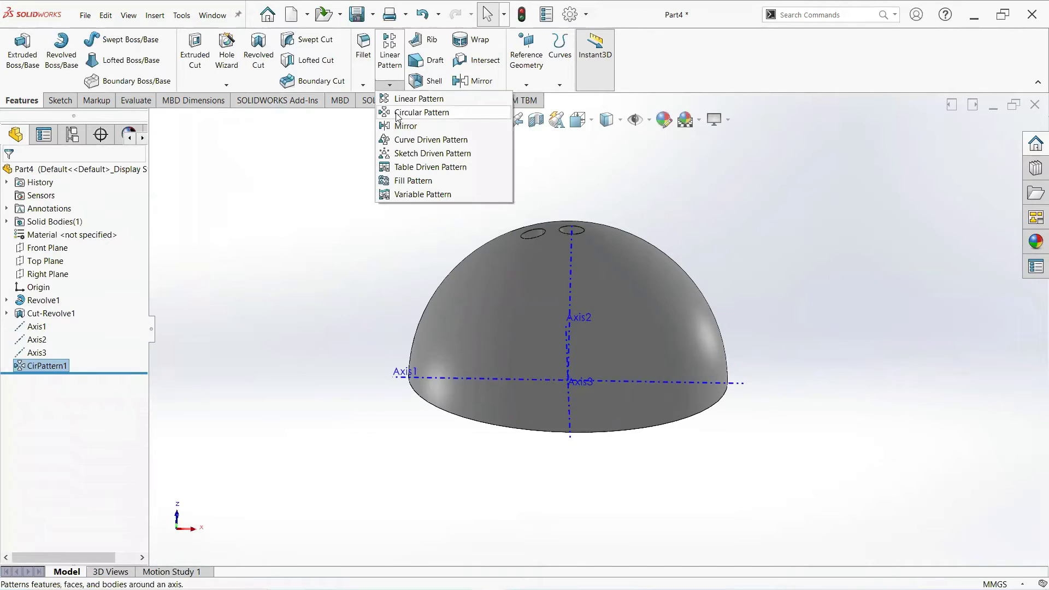
click(421, 111)
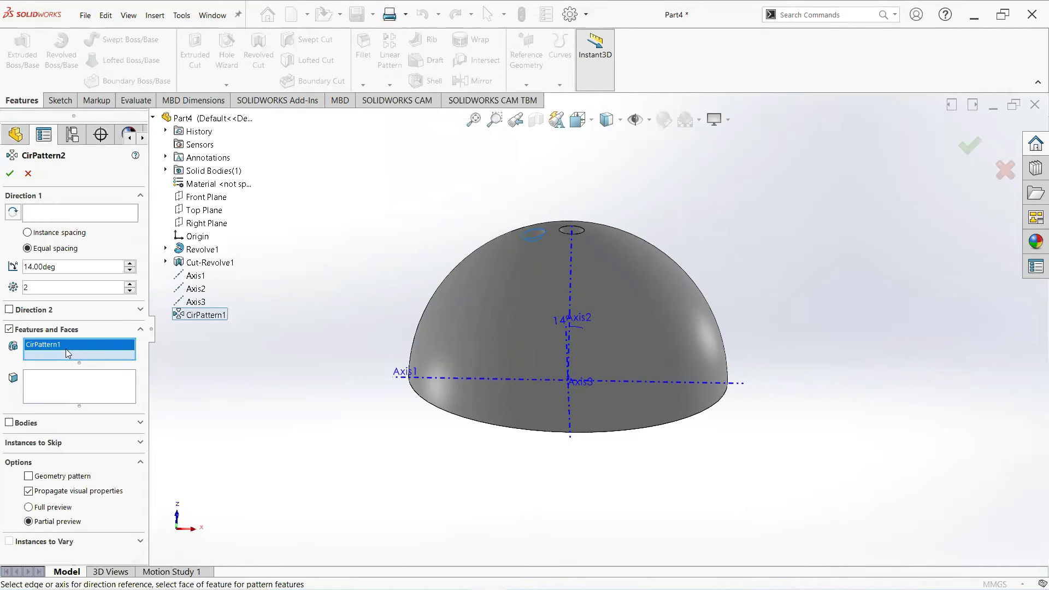
- Swap CirPattern1 for Cut-Revolve1 and pattern it at 28° around Axis2
right_click(65, 347)
click(102, 371)
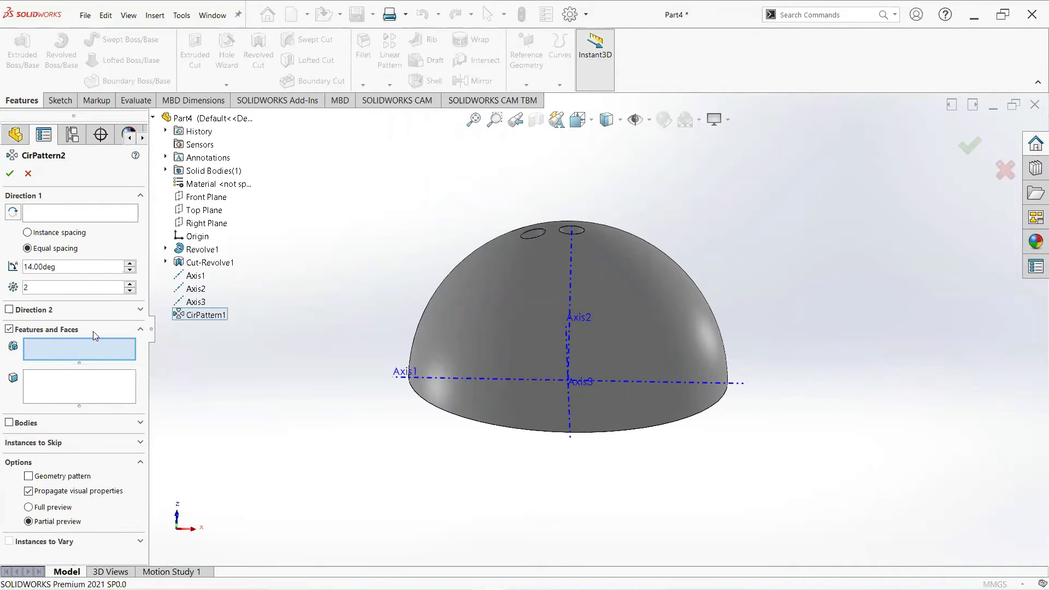
click(206, 262)
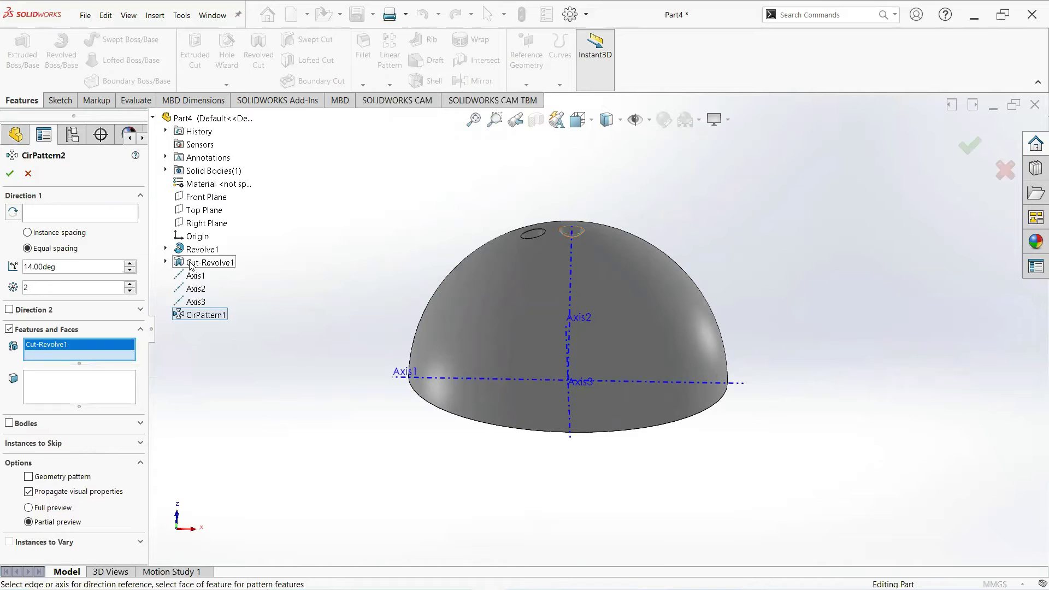
click(67, 215)
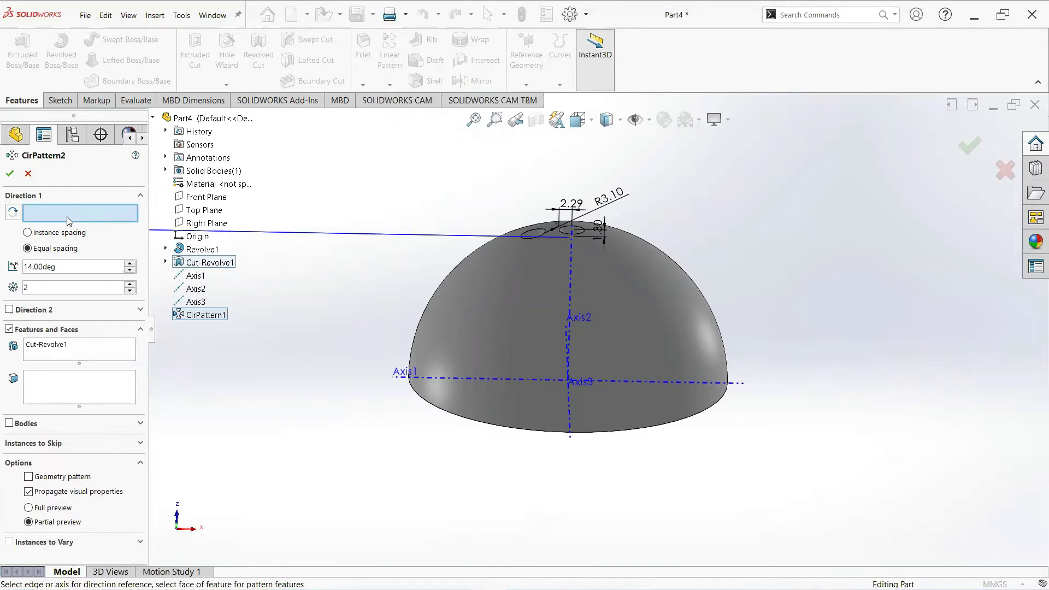
click(196, 288)
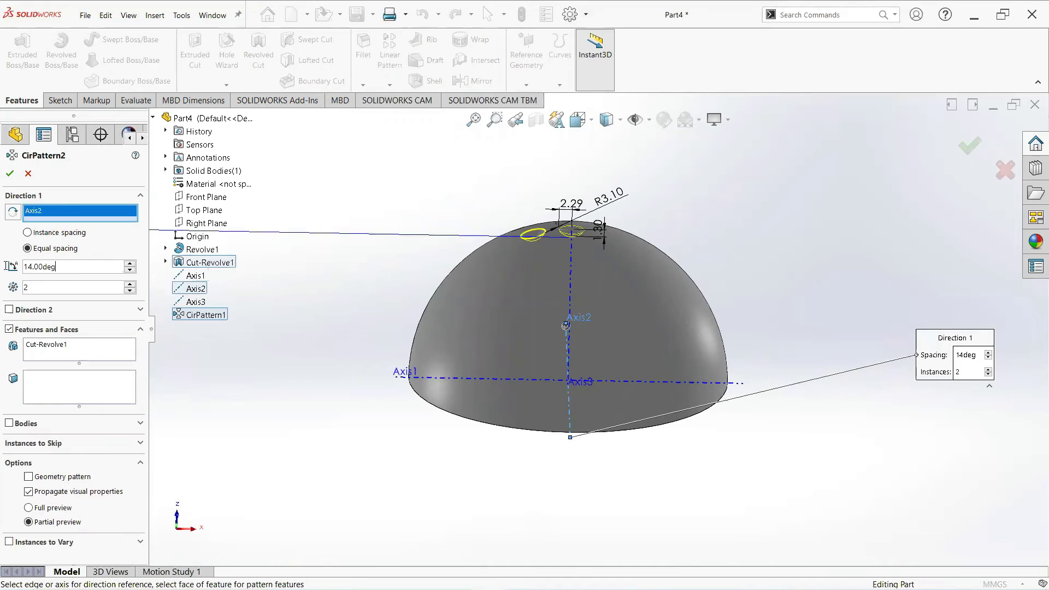
text(28)
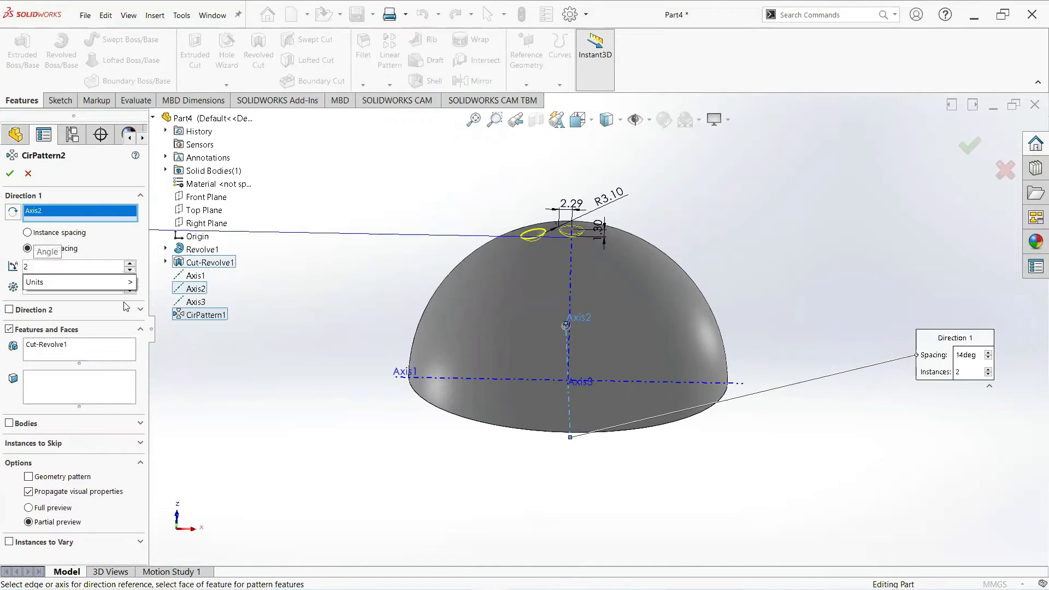
text(8.00deg)
key(Return)
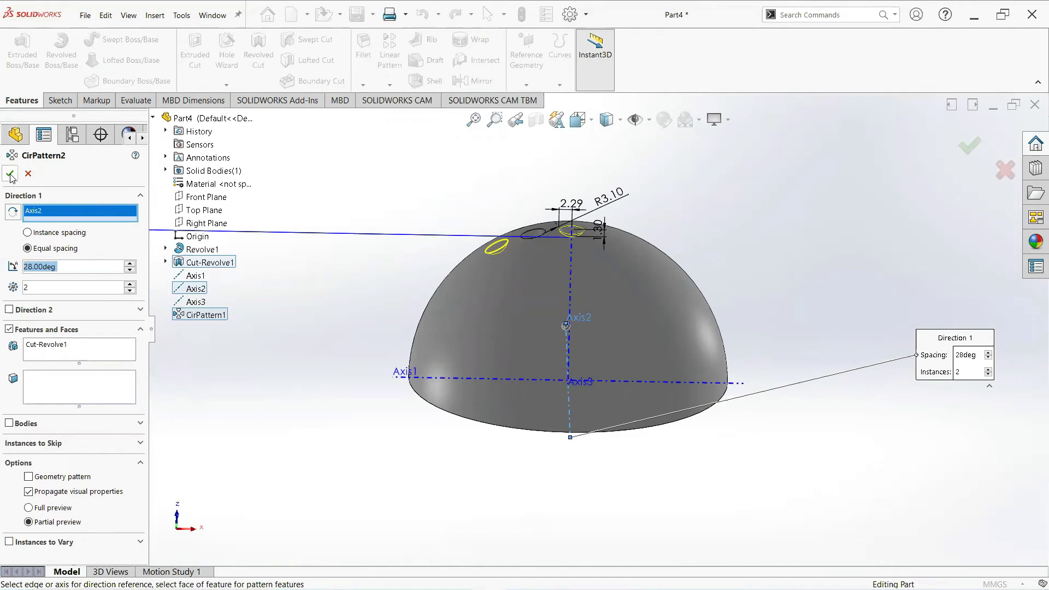
click(10, 173)
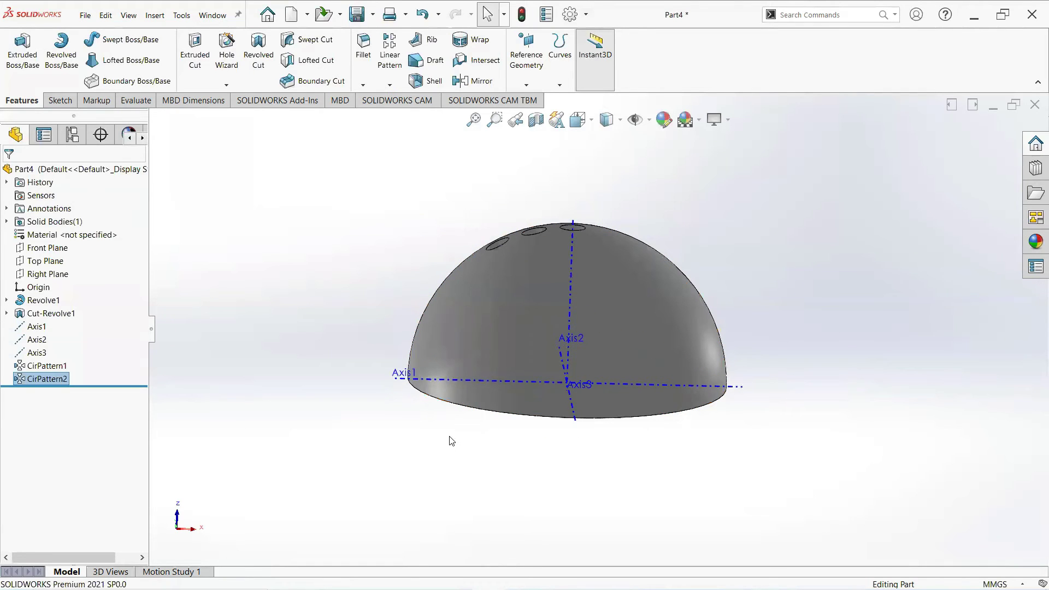
- Create CirPattern3, copying Cut-Revolve1 42° around Axis2
middle_drag(467, 346, 480, 351)
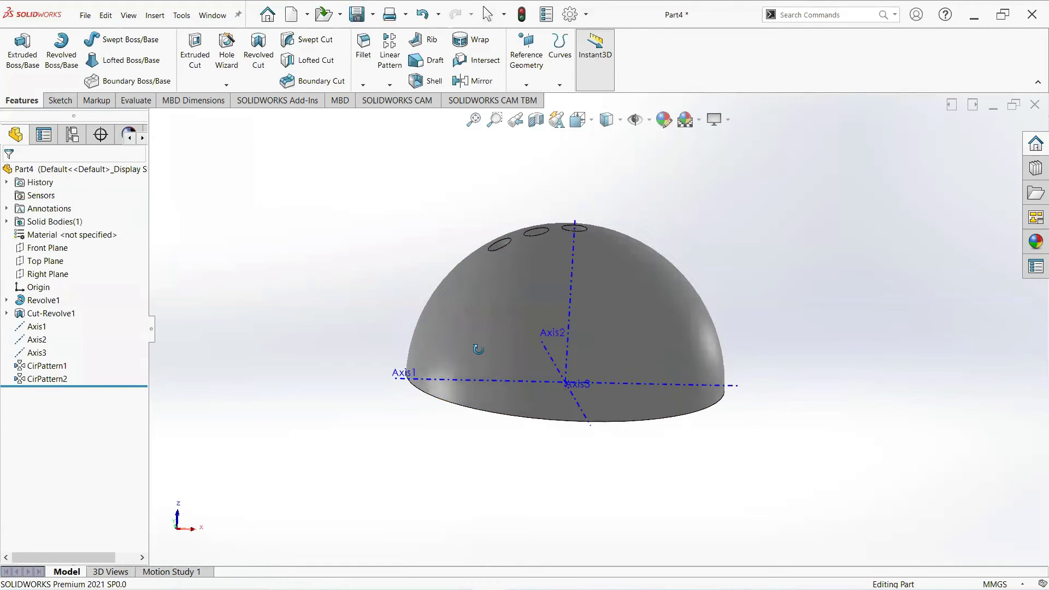
click(389, 84)
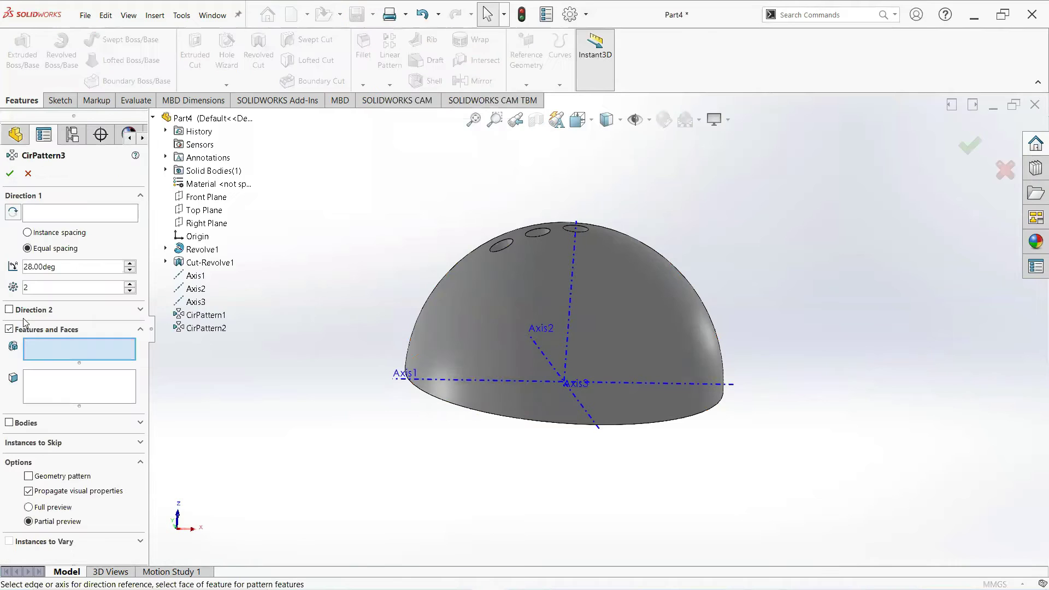
click(210, 262)
click(195, 288)
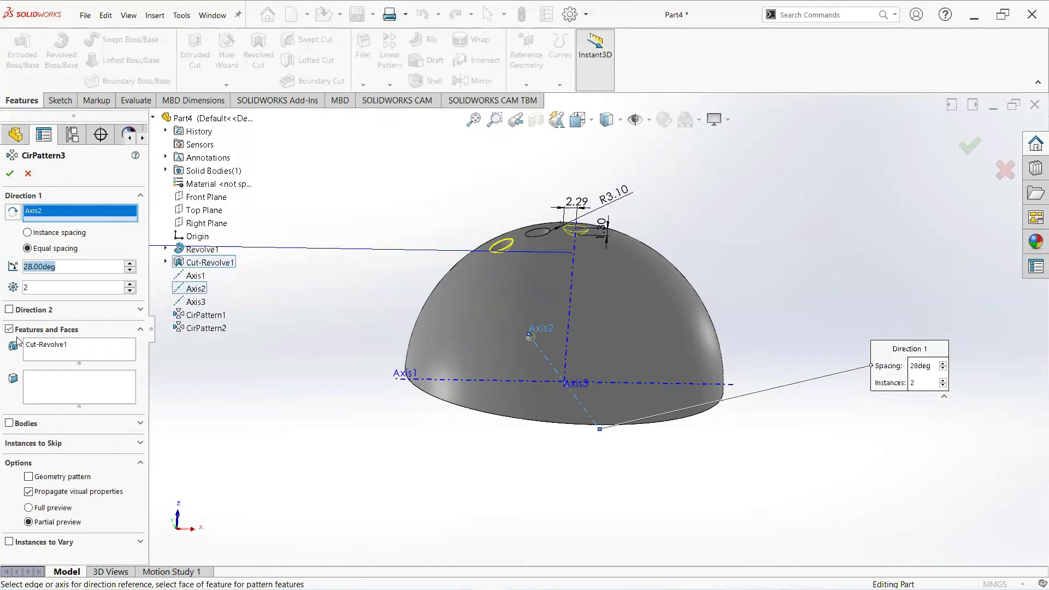
text(42)
key(Return)
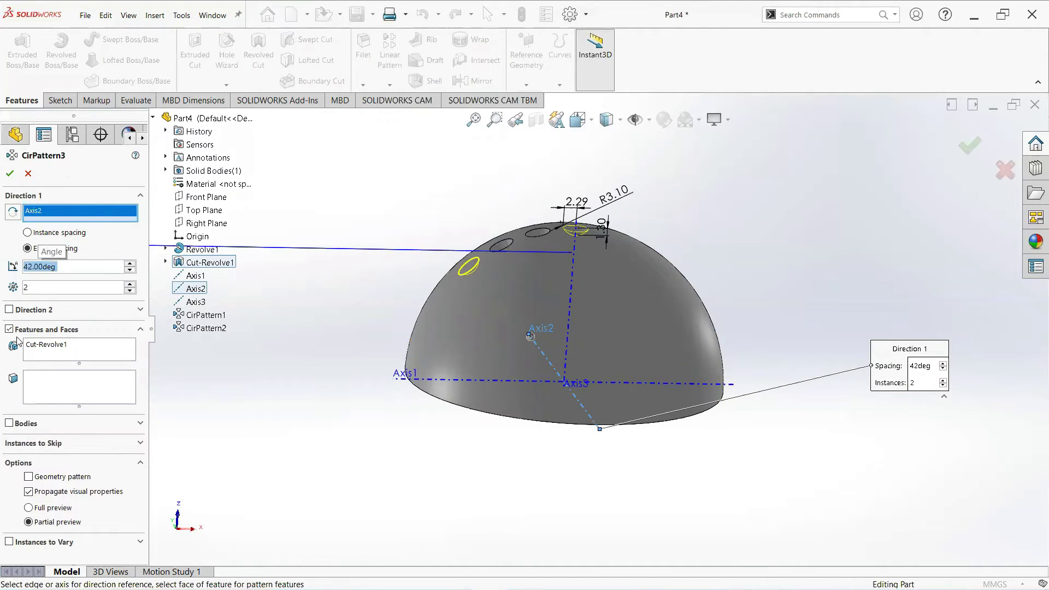
click(10, 173)
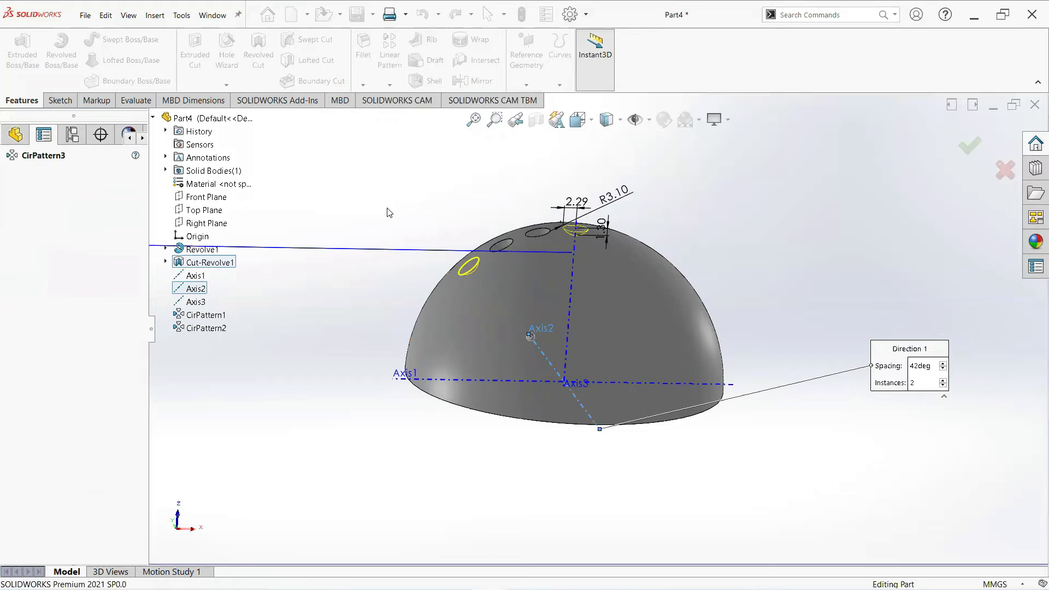
mouse_move(399, 237)
middle_down()
mouse_move(424, 253)
mouse_move(386, 227)
mouse_move(374, 199)
middle_up()
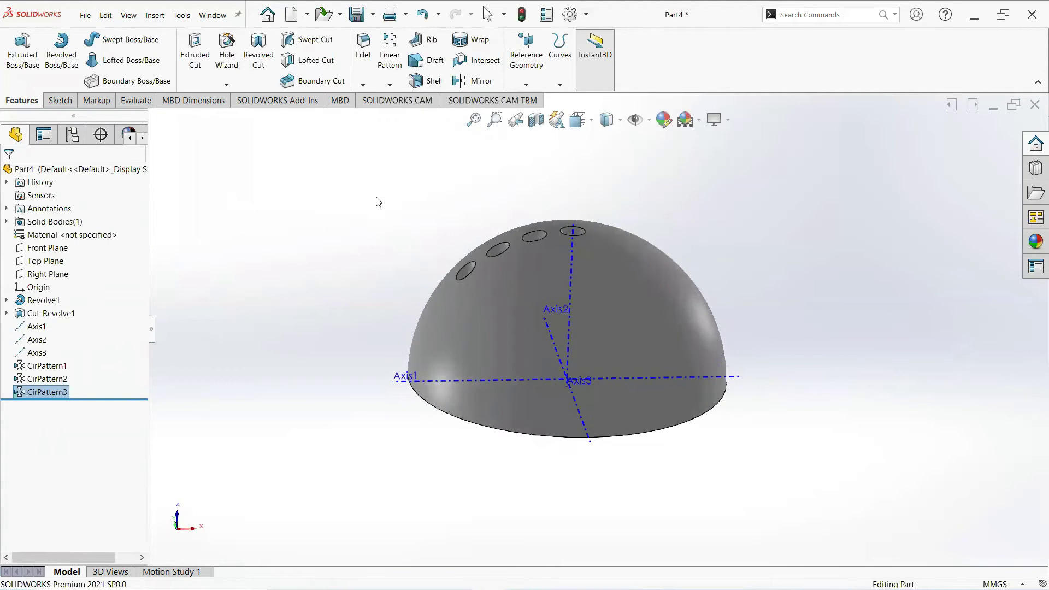
- Create CirPattern4, swapping preselected CirPattern3 for Cut-Revolve1, rotated 56° about Axis2
click(389, 85)
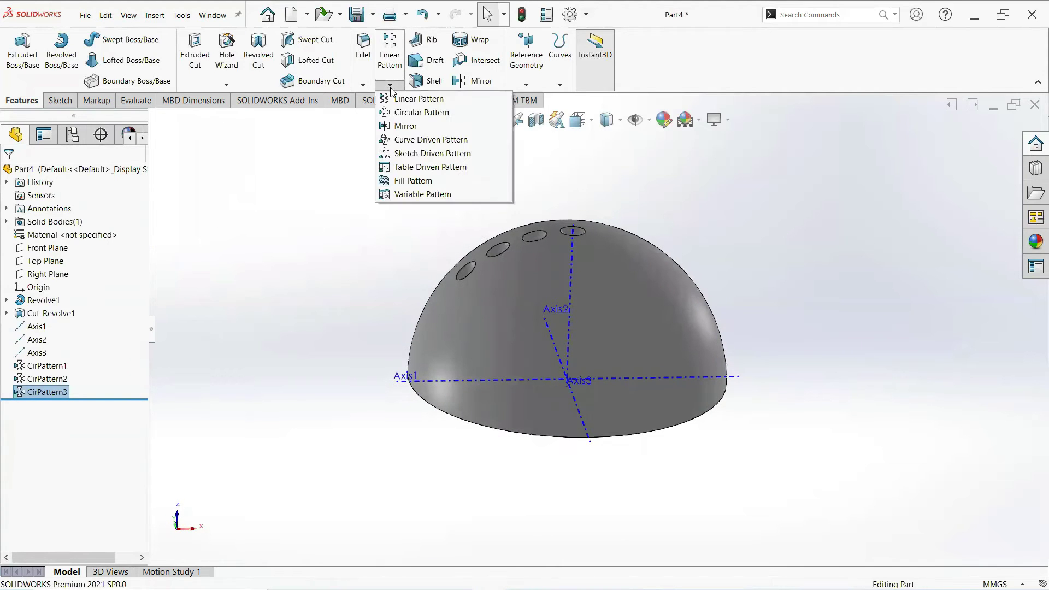
click(412, 112)
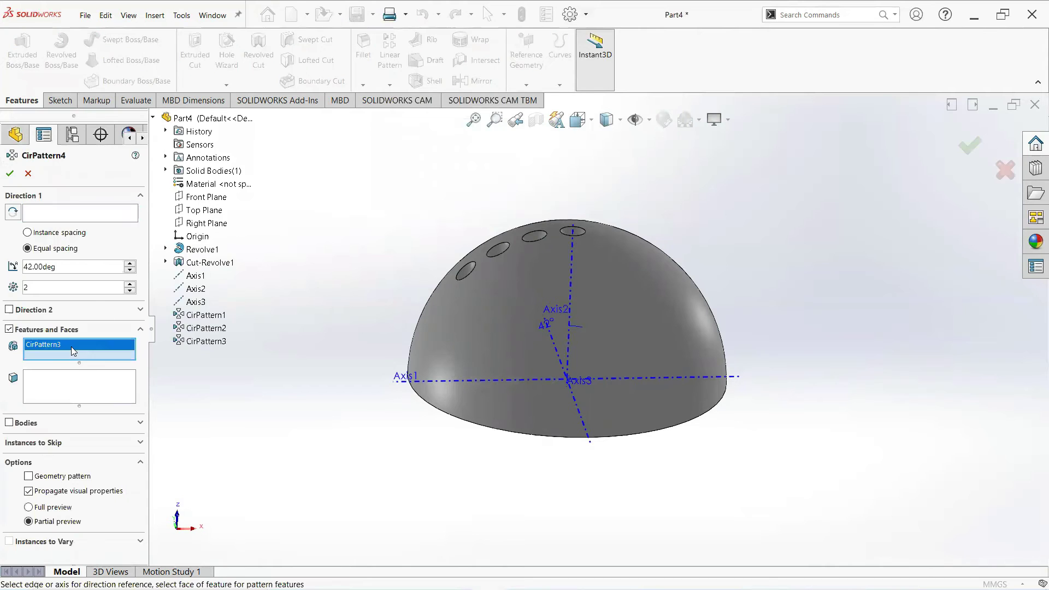
right_click(72, 347)
click(103, 370)
click(204, 262)
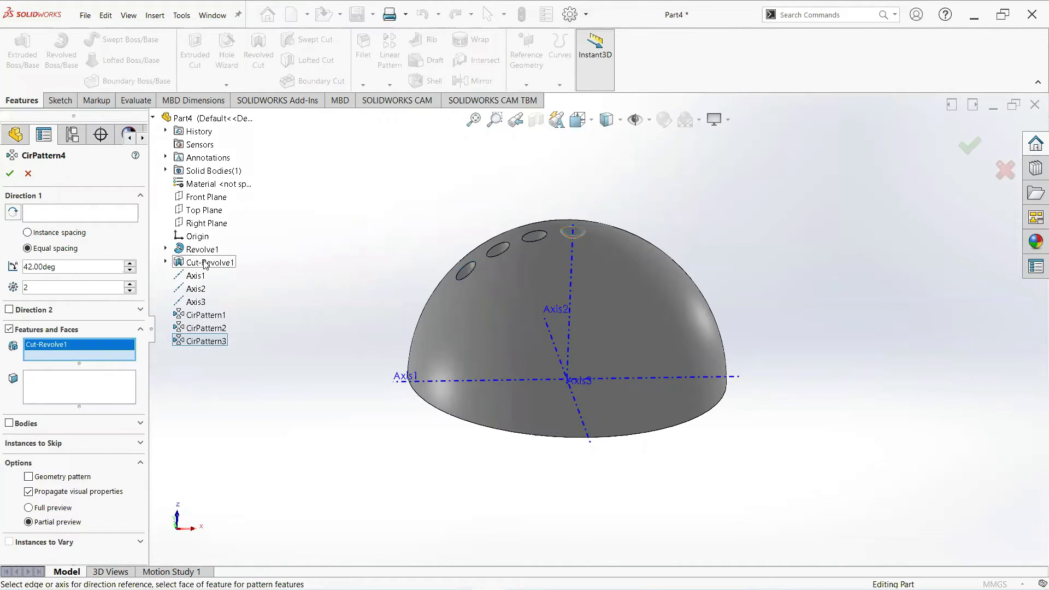
click(65, 215)
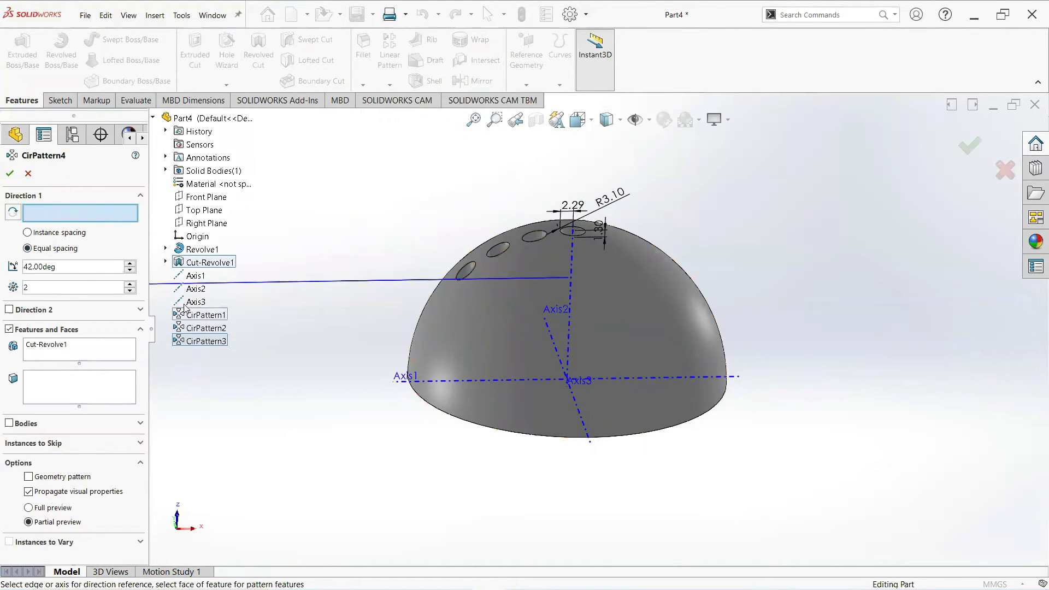
click(196, 289)
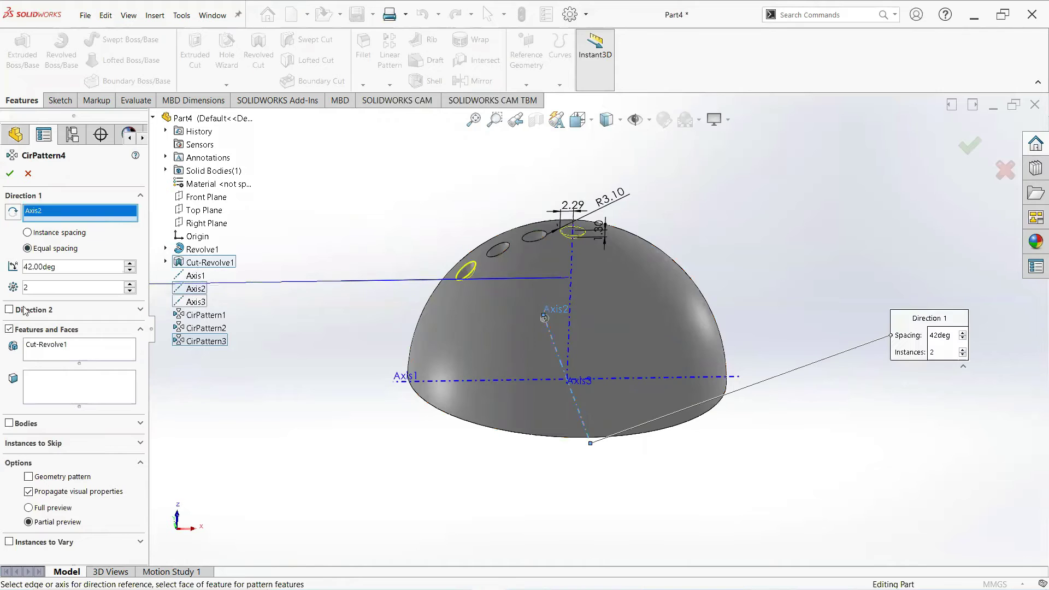
click(69, 271)
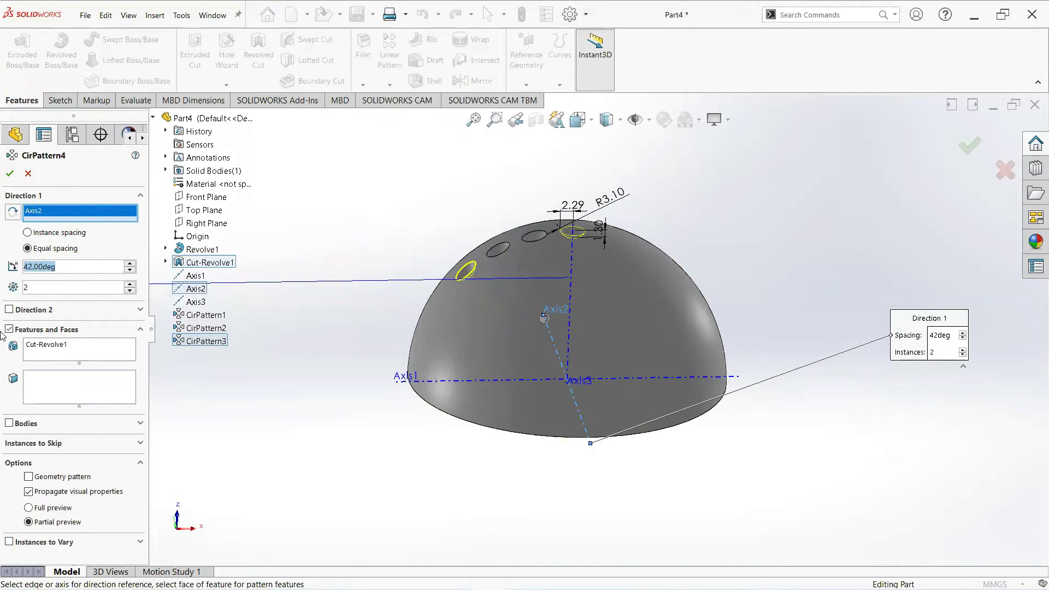
text(56)
key(Return)
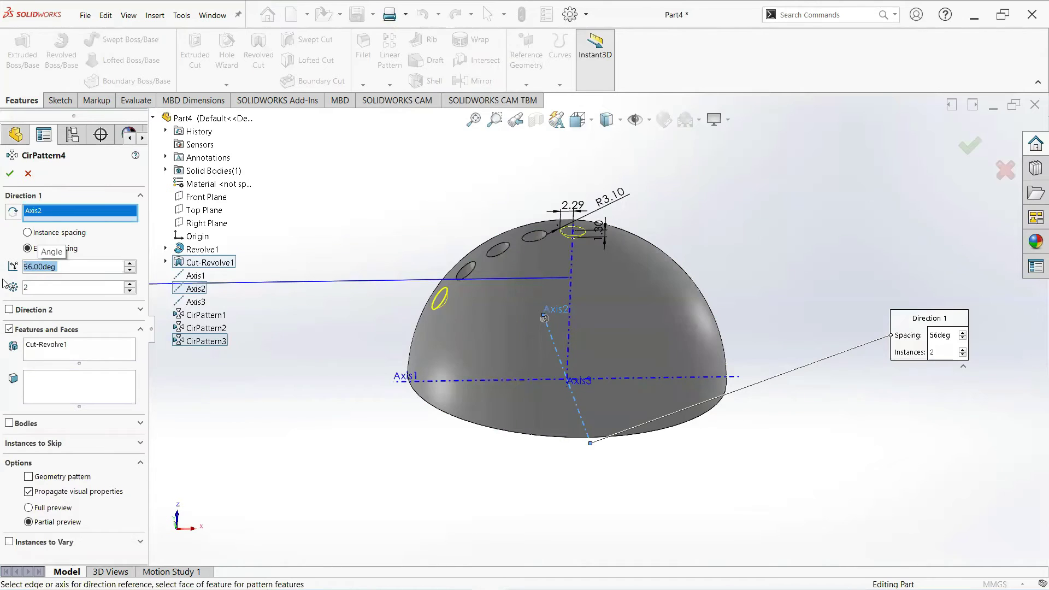
click(9, 175)
mouse_move(286, 222)
middle_down()
mouse_move(344, 237)
mouse_move(361, 292)
mouse_move(345, 253)
mouse_move(344, 196)
middle_up()
- Create CirPattern5, swapping preselected CirPattern4 for Cut-Revolve1, rotated 70° about Axis2
click(389, 85)
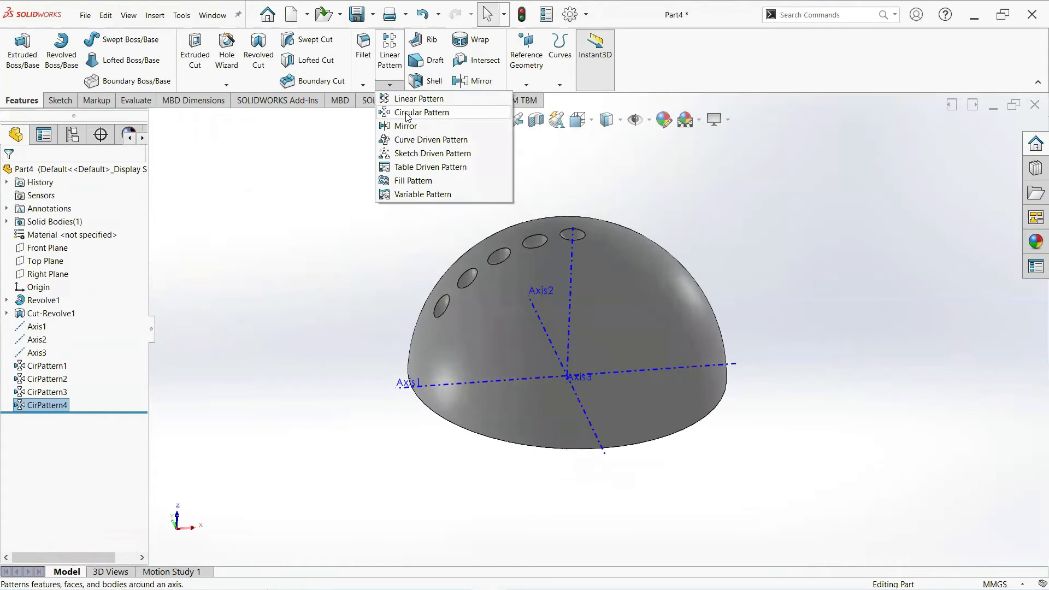
click(406, 115)
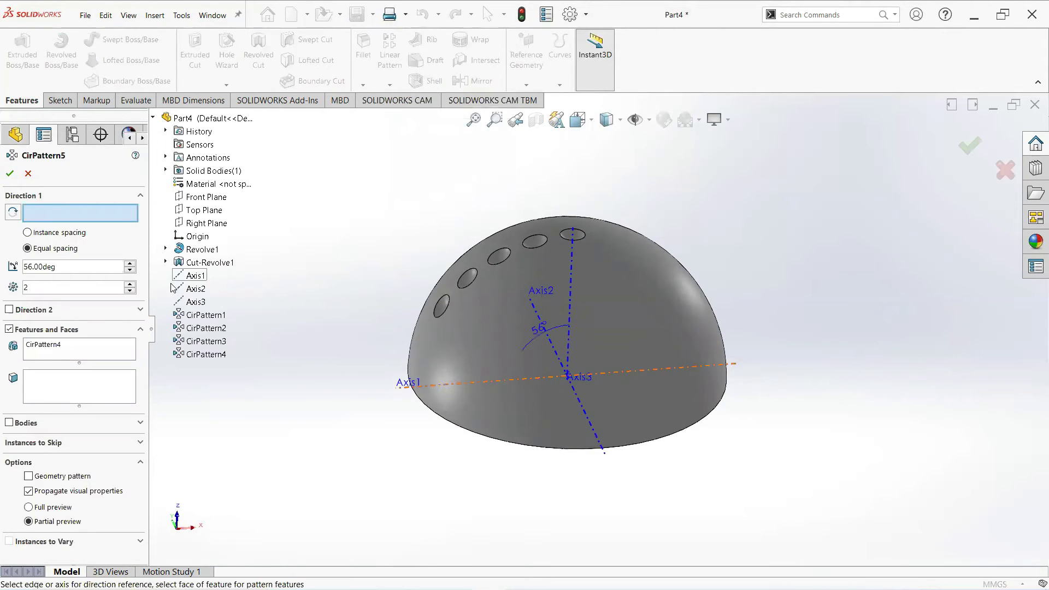
right_click(50, 348)
click(82, 365)
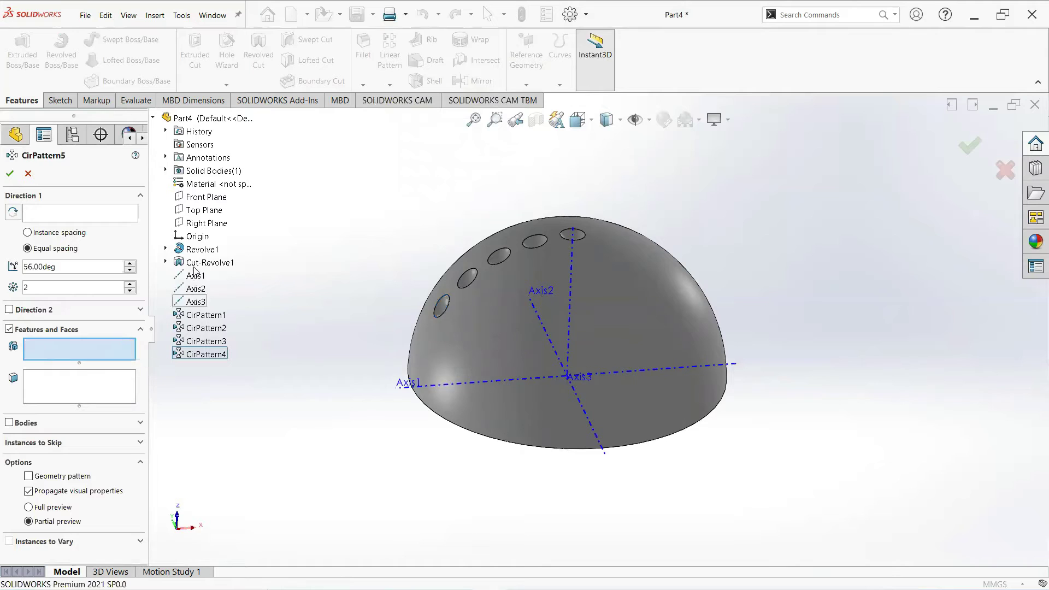
click(203, 263)
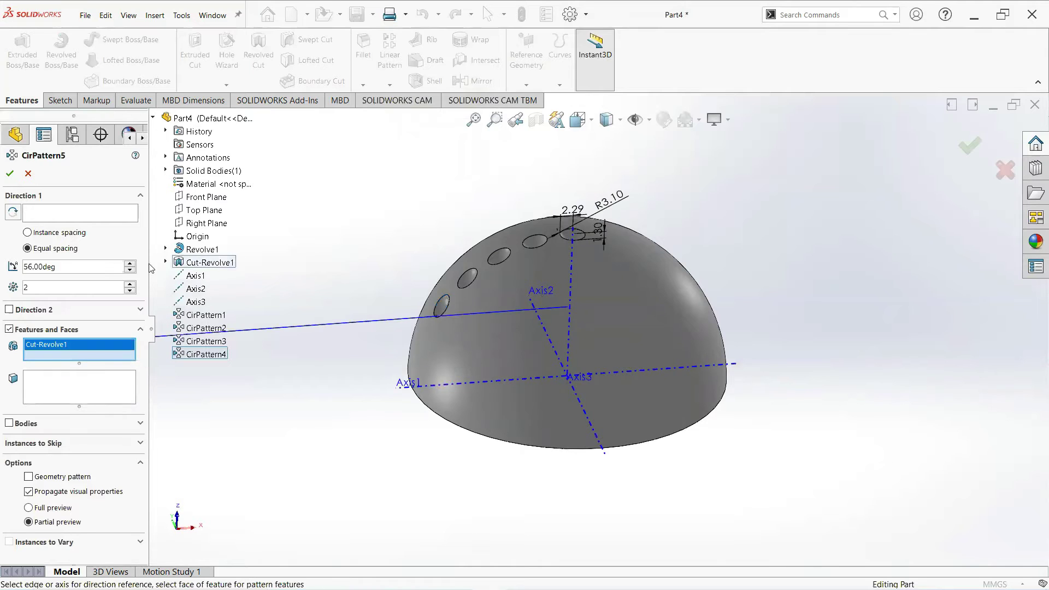
click(197, 288)
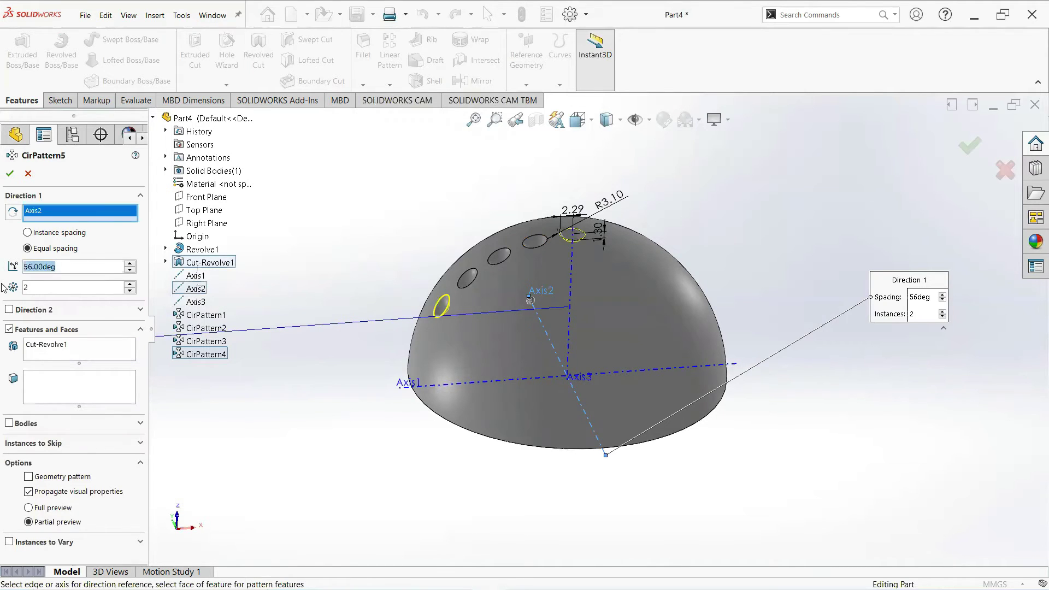
text(70)
key(Return)
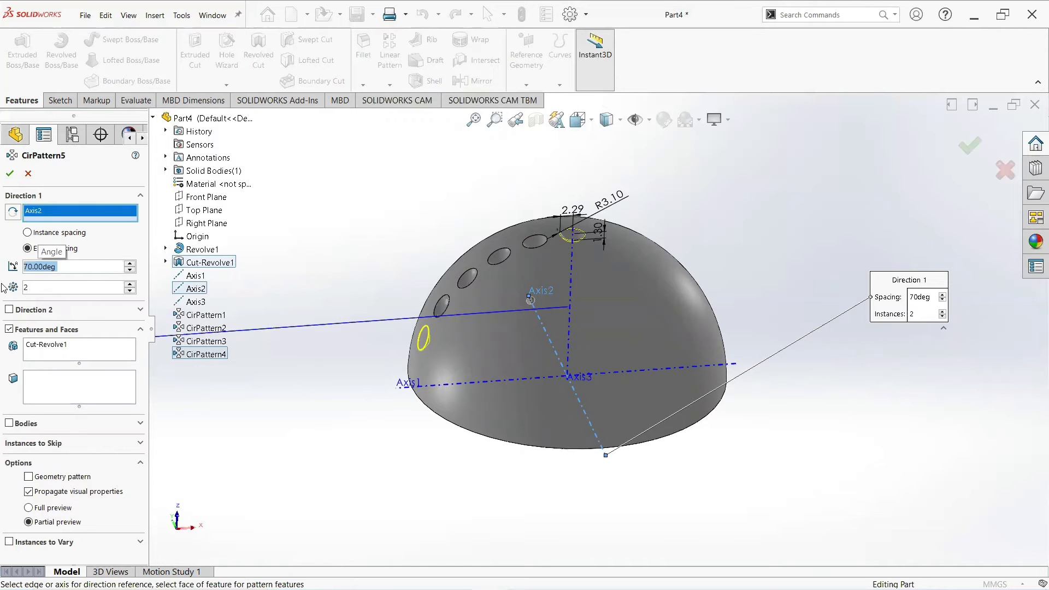
click(9, 173)
middle_drag(456, 342, 453, 329)
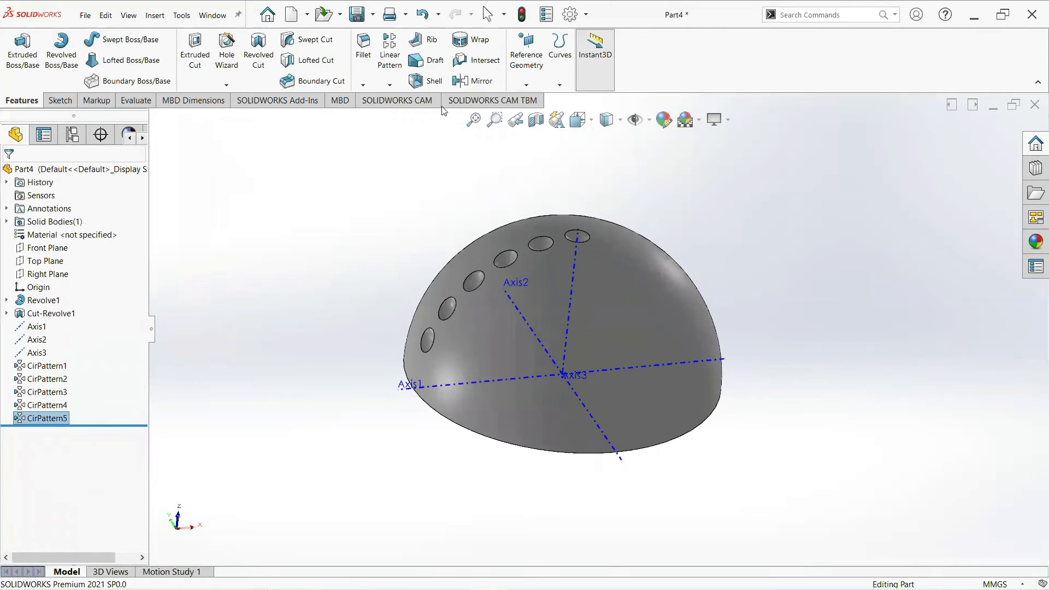
- Create CirPattern6, swapping CirPattern5 for Cut-Revolve1, rotated 84° about Axis2
click(388, 85)
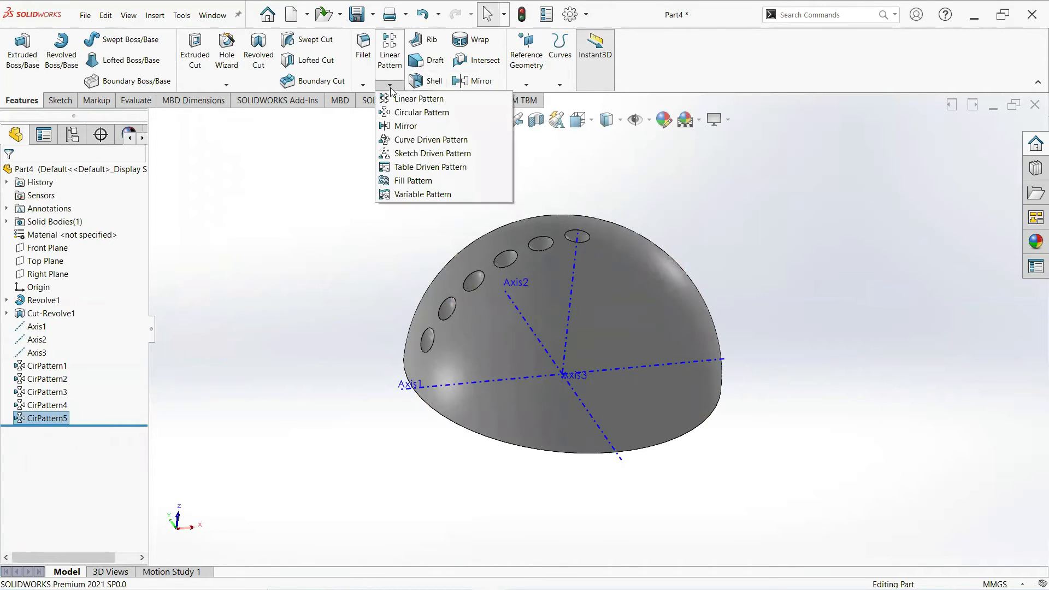
click(414, 112)
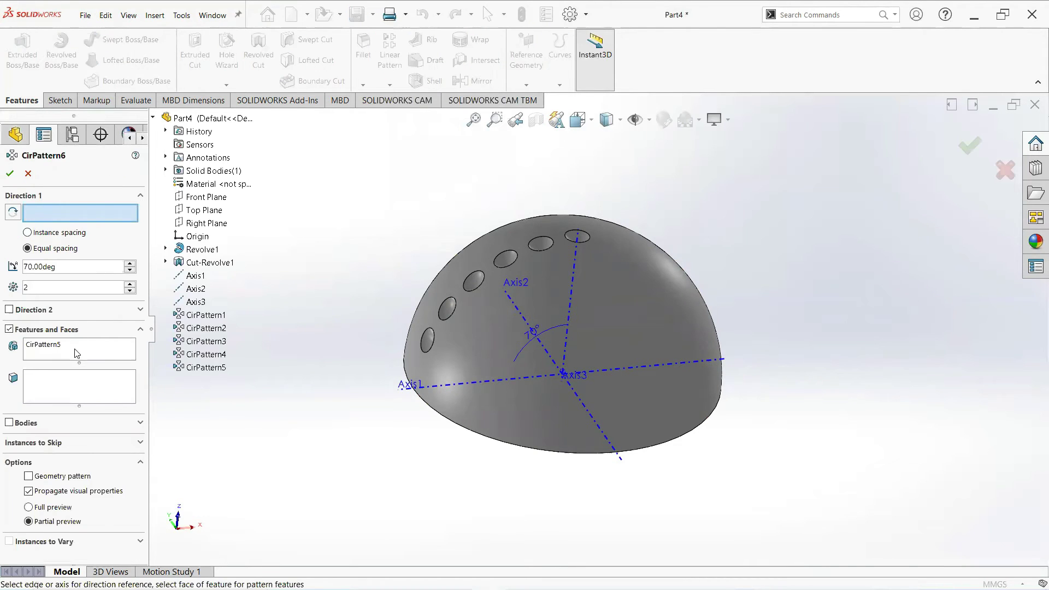
right_click(75, 351)
click(107, 358)
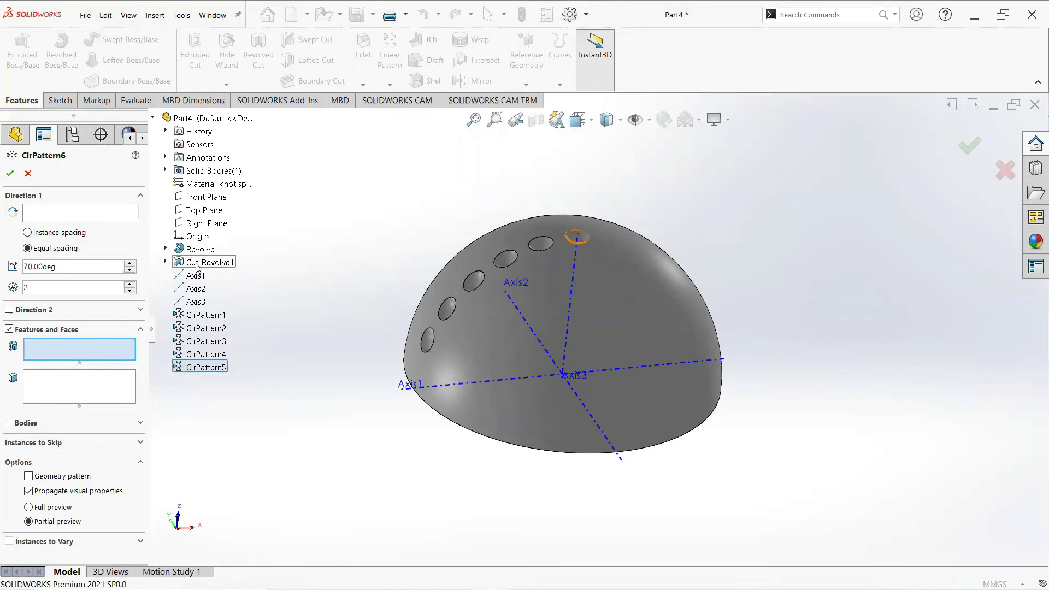
click(197, 268)
click(72, 212)
click(197, 288)
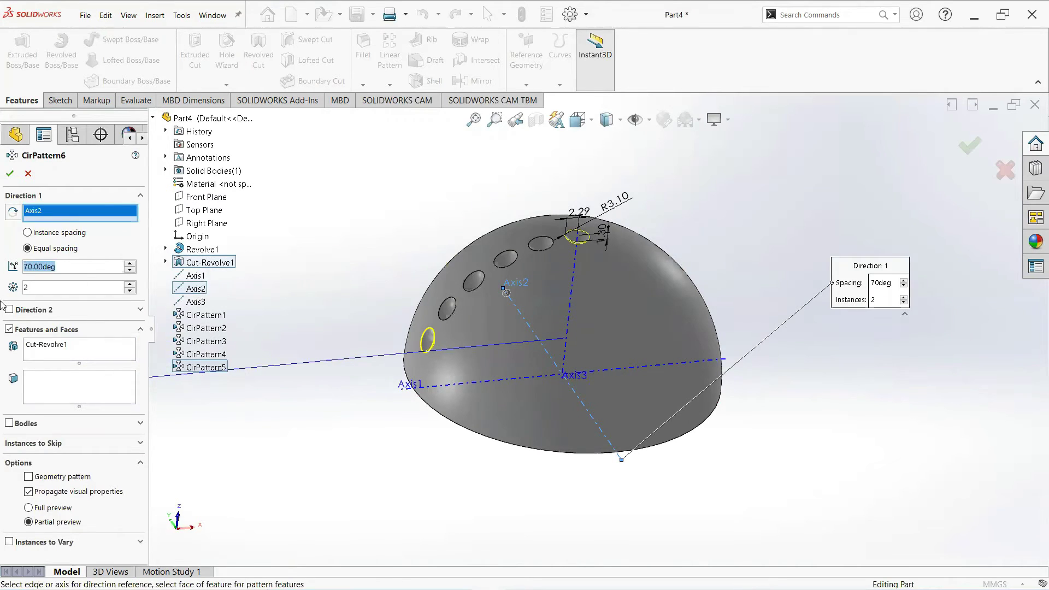
text(84)
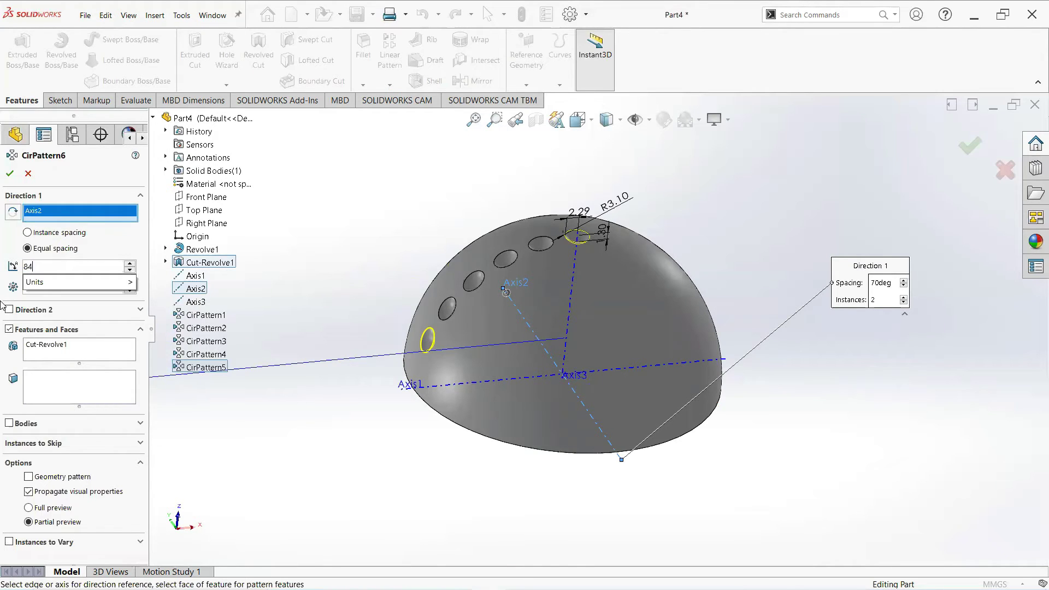
key(Return)
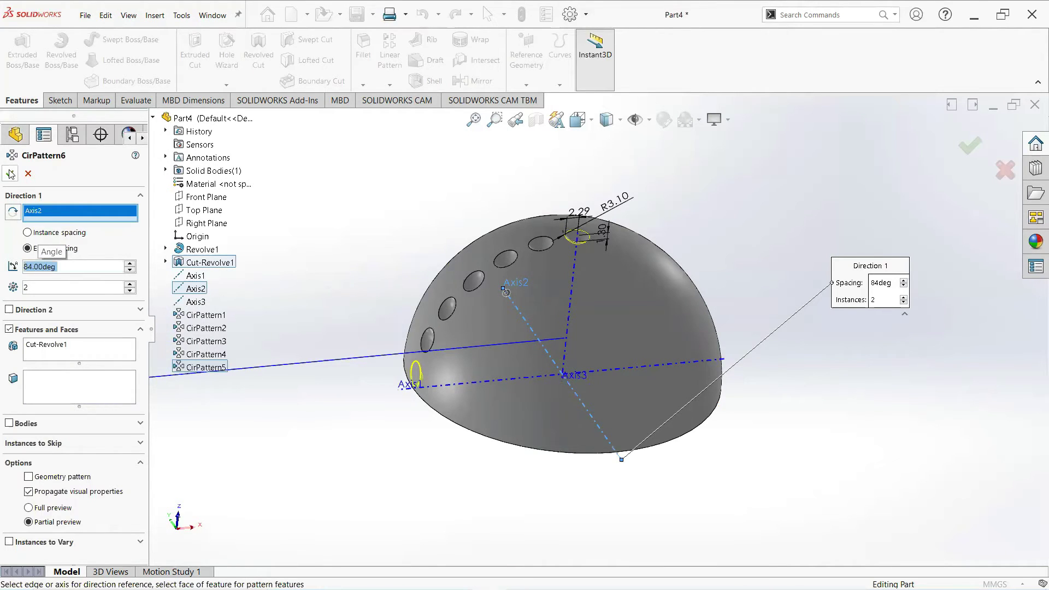
click(10, 173)
mouse_move(364, 259)
middle_down()
mouse_move(375, 263)
mouse_move(353, 251)
middle_up()
- Start a mirror with CirPattern1 through CirPattern6 as the features to mirror
click(480, 81)
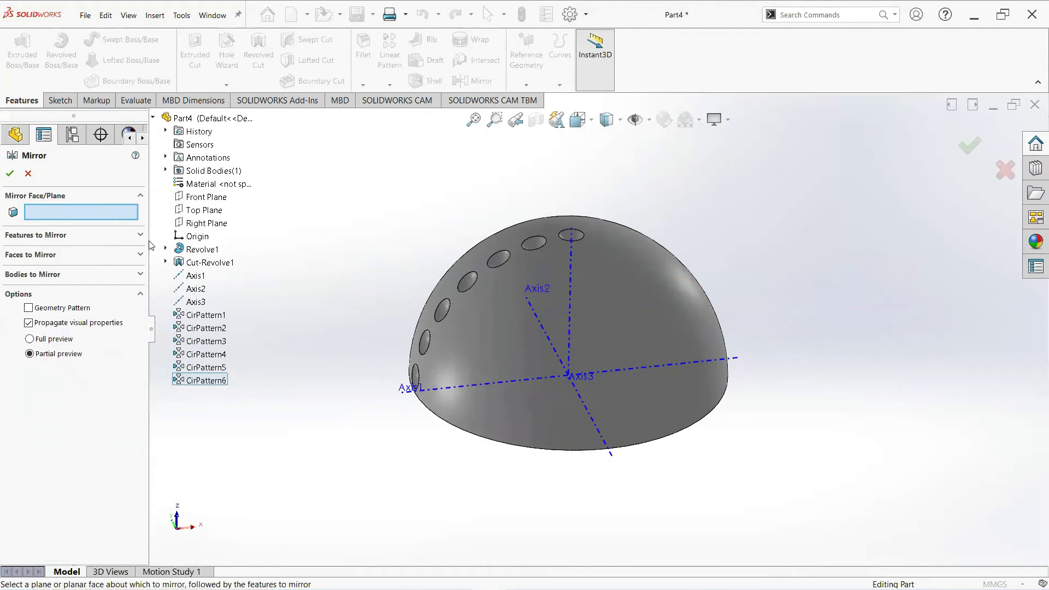
click(82, 258)
right_click(78, 247)
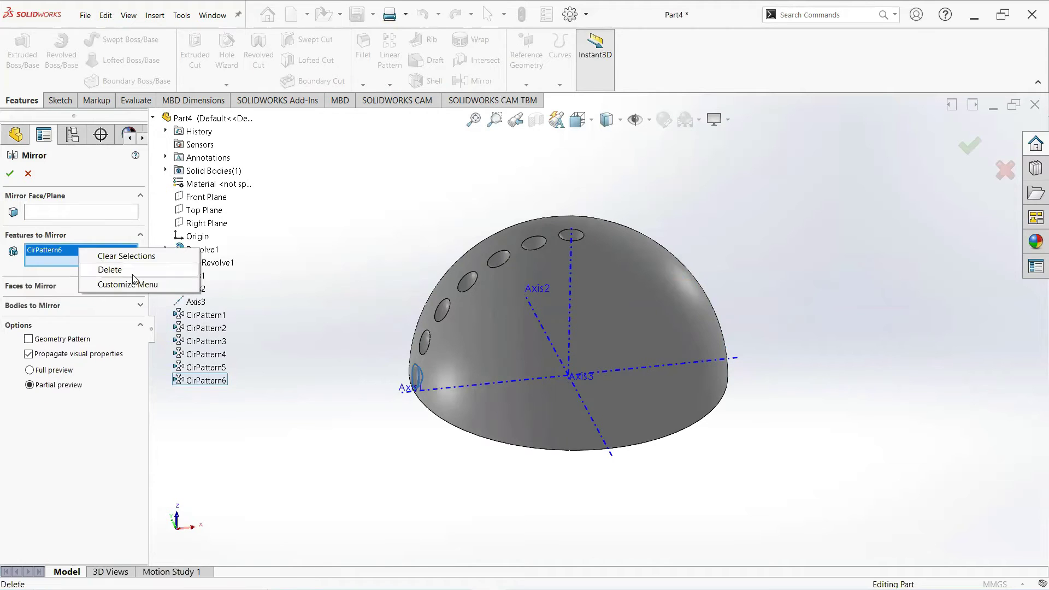
click(140, 271)
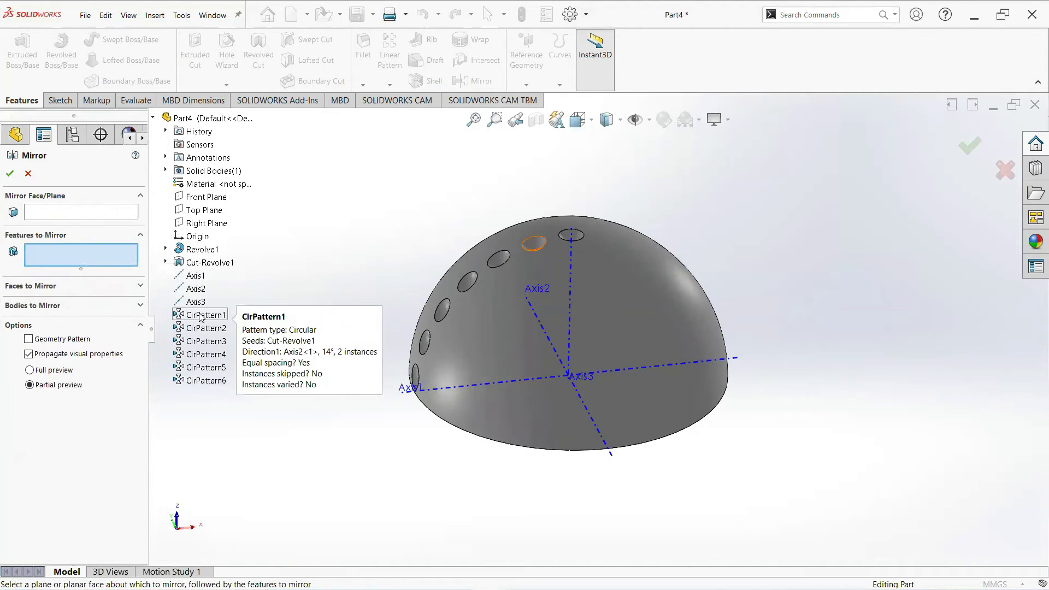
click(200, 315)
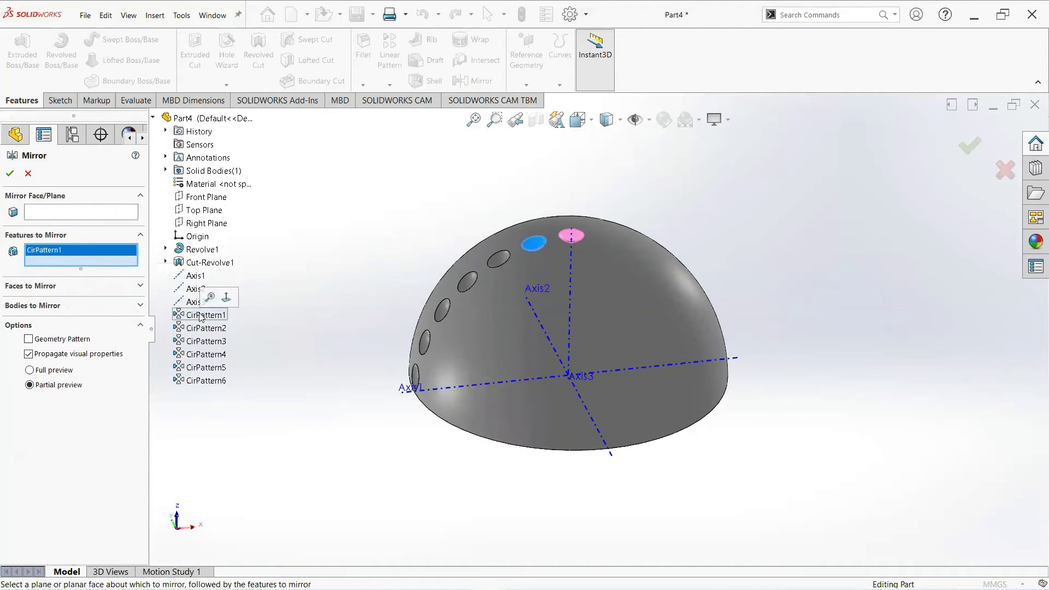
click(206, 341)
click(217, 367)
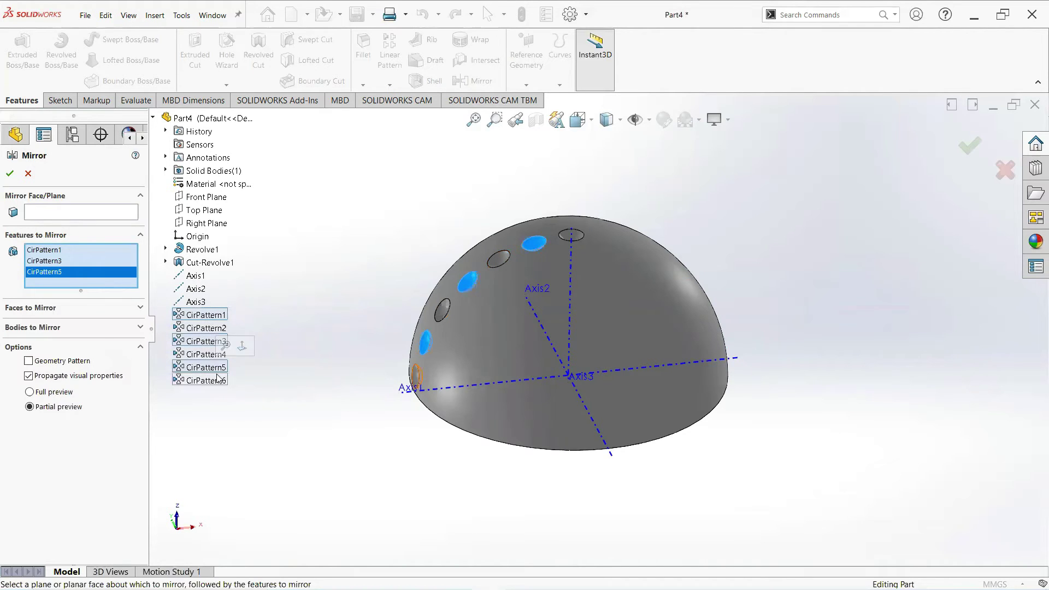
click(199, 356)
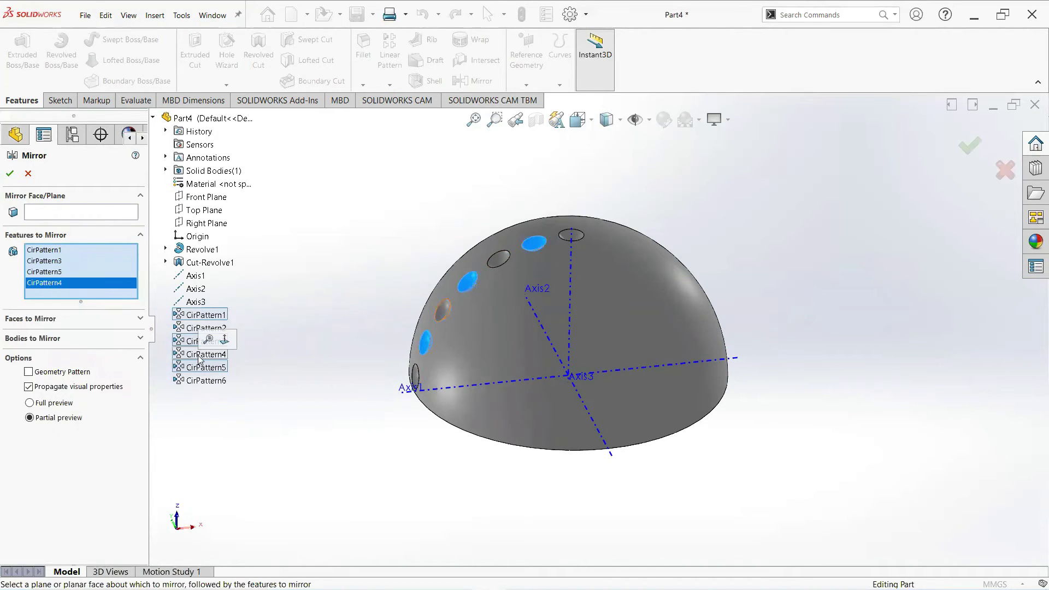
click(214, 382)
click(221, 330)
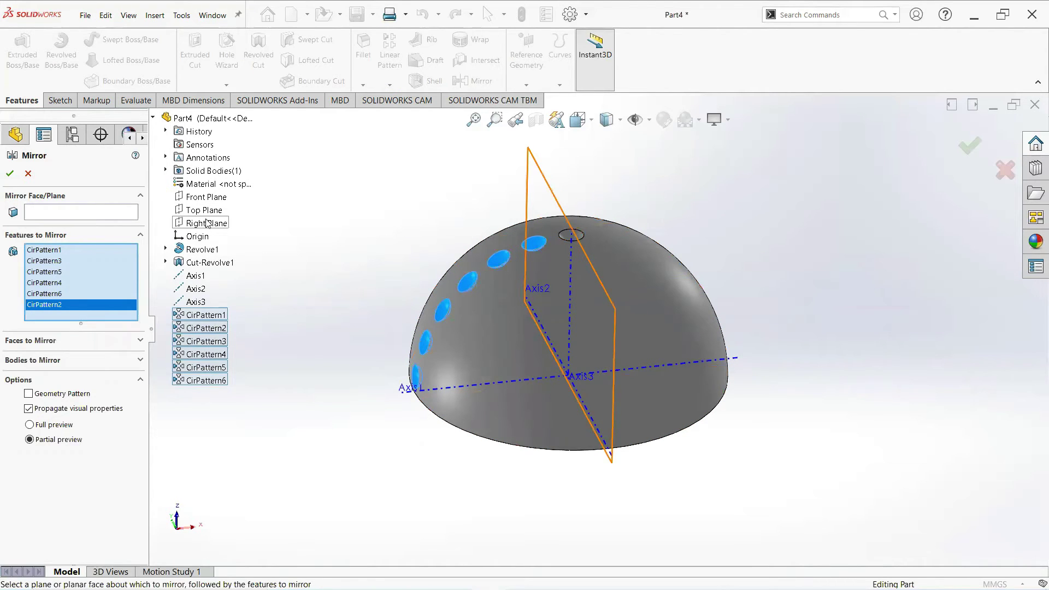
- Mirror the patterns across the Right Plane and confirm Mirror1
middle_drag(364, 275, 351, 239)
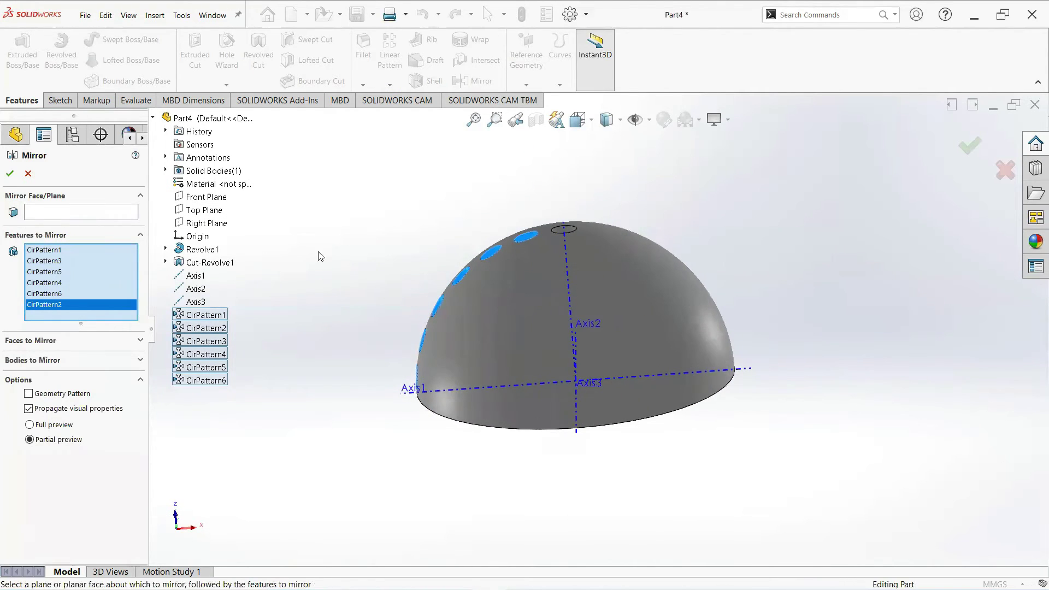
click(78, 216)
click(206, 224)
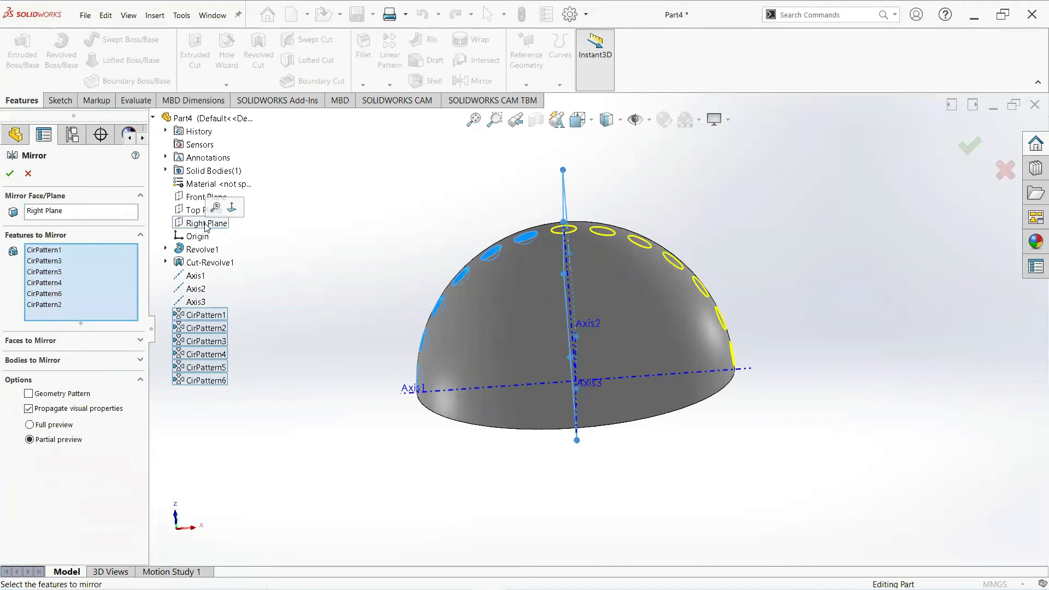
middle_drag(374, 258, 4, 152)
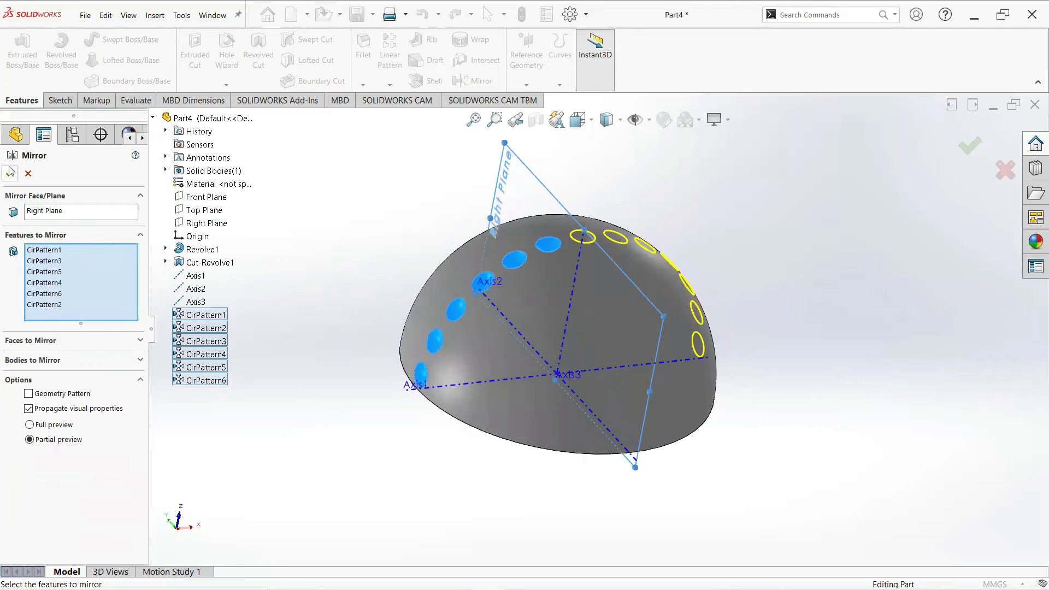
key(Return)
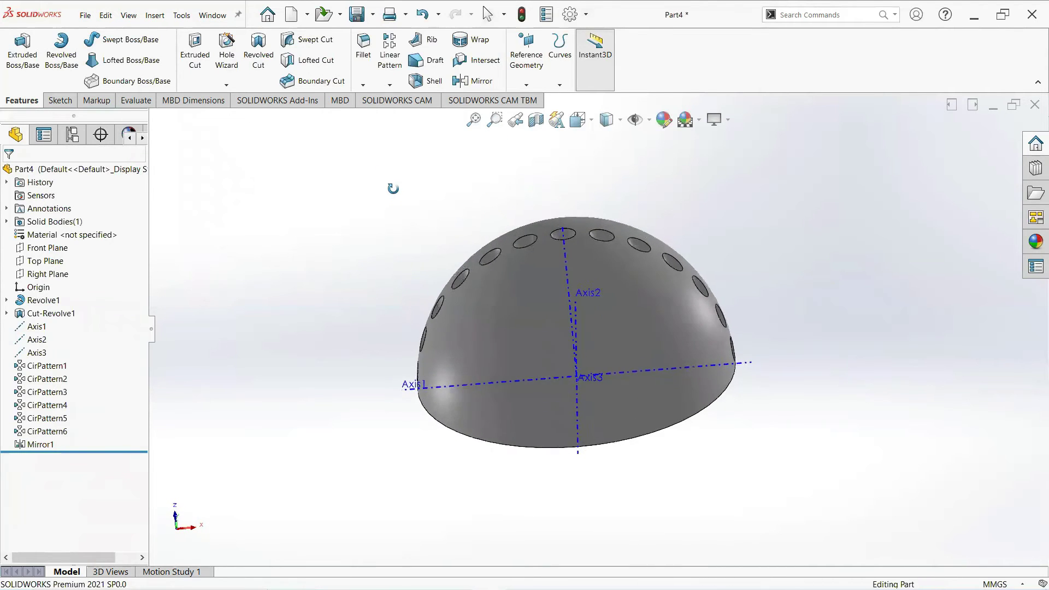
- Start a circular pattern spanning 360° with 6 instances
middle_drag(408, 206, 393, 176)
click(389, 85)
click(392, 112)
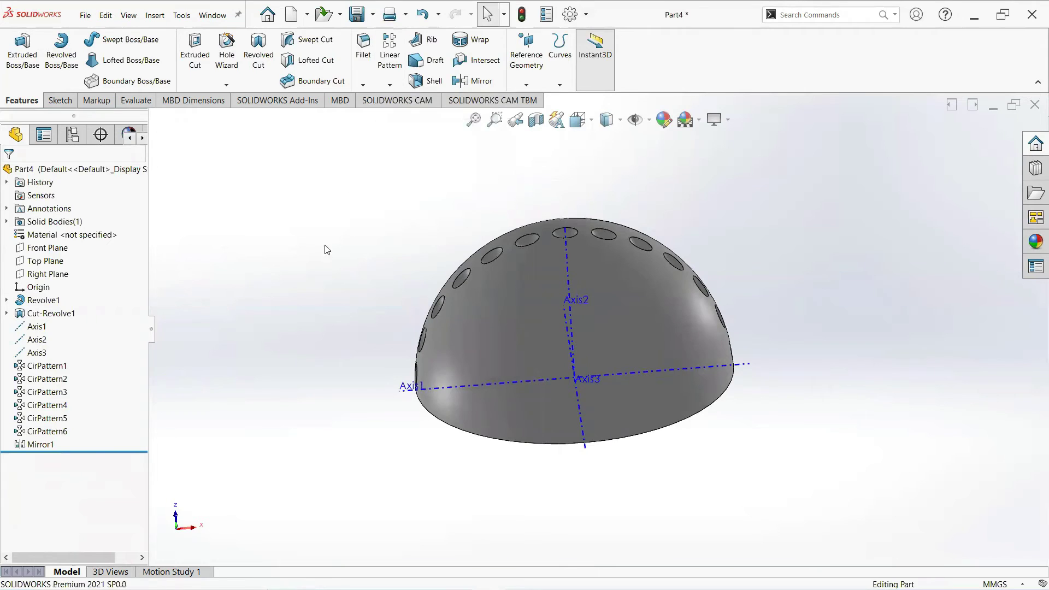
click(86, 214)
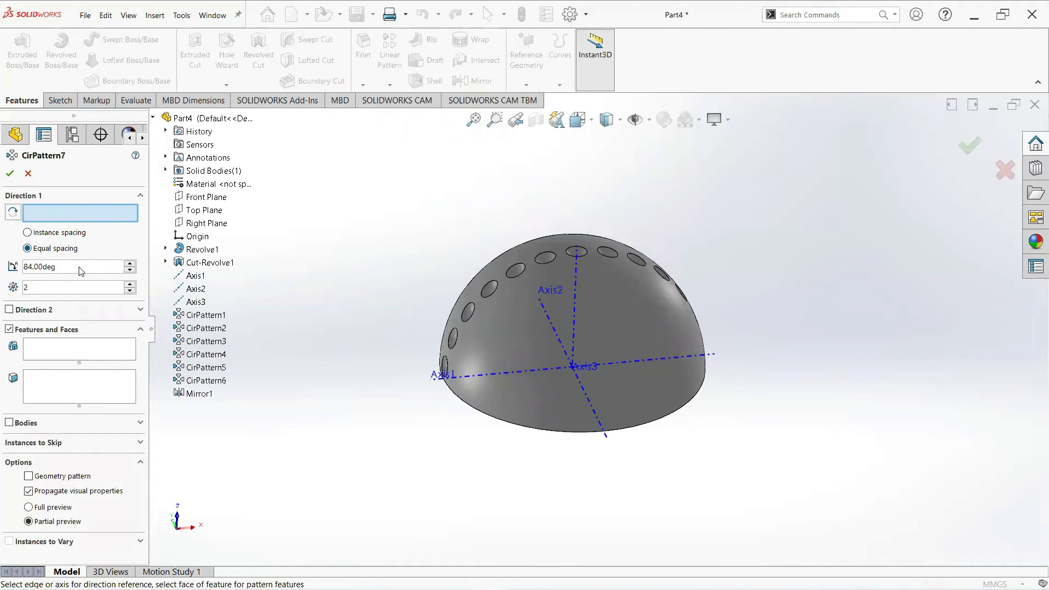
double_click(40, 265)
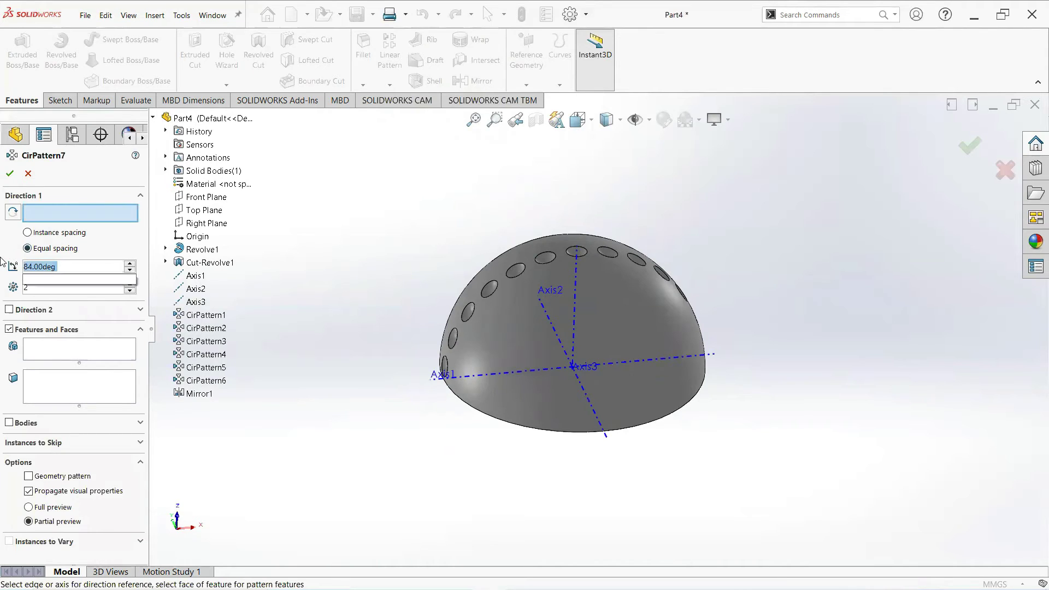
text(360)
key(Return)
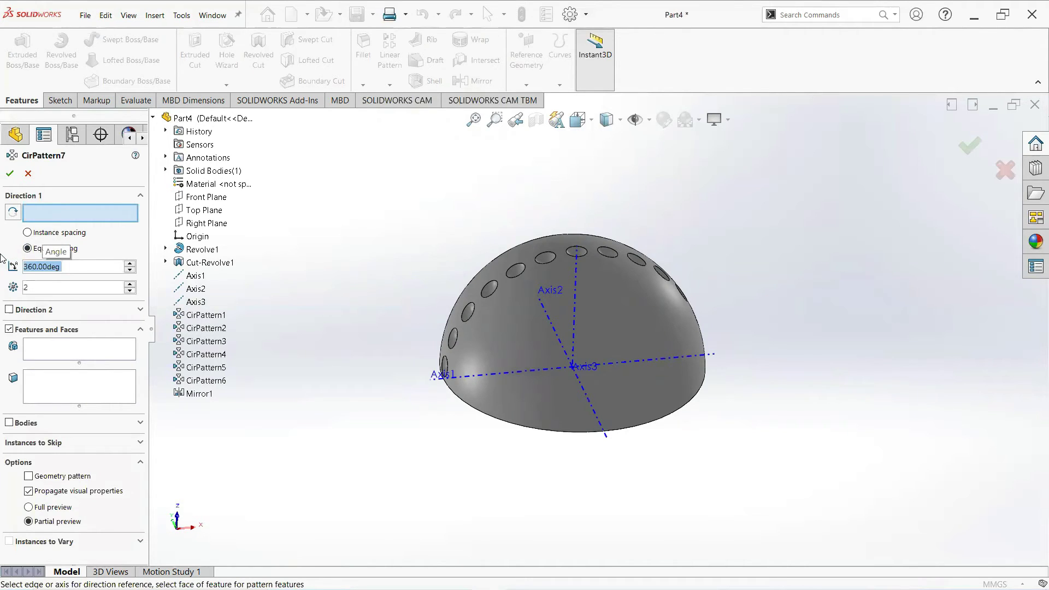
click(25, 288)
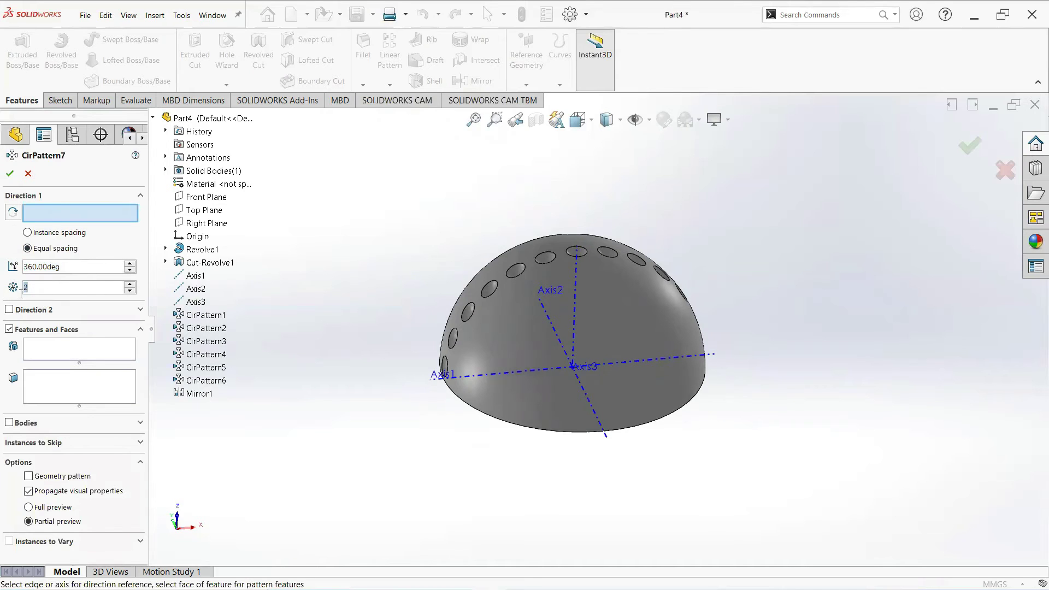
text(6)
key(Return)
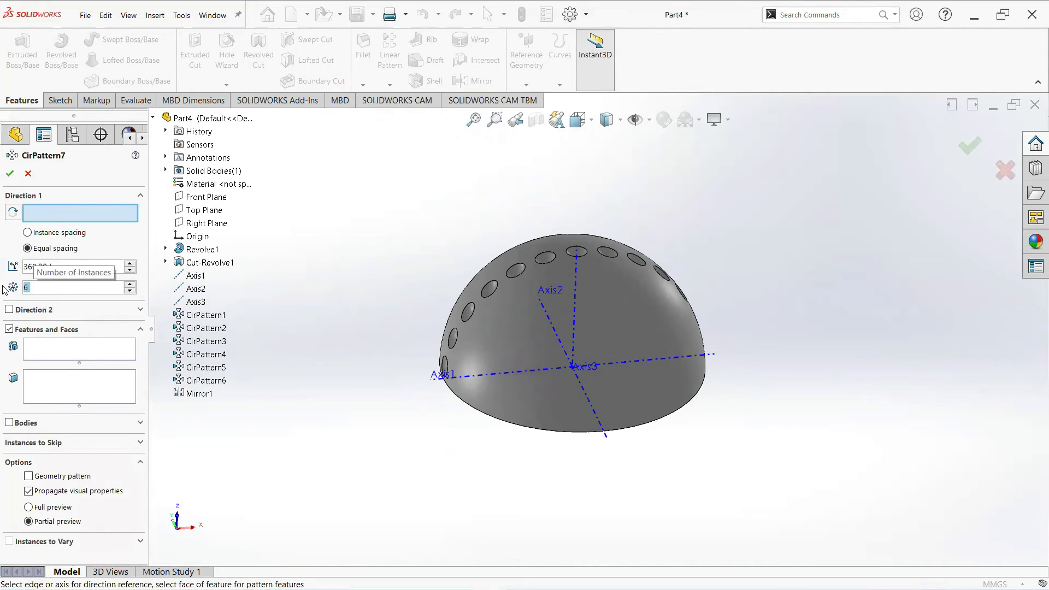
- Ring CirPattern1 around Axis3 and accept it as CirPattern7
click(71, 349)
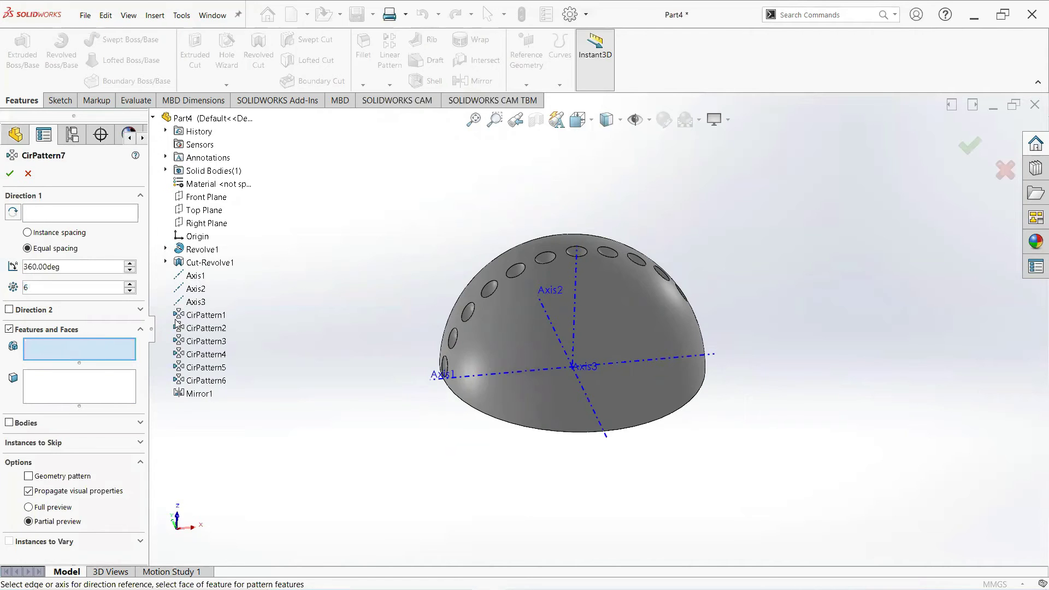
click(203, 319)
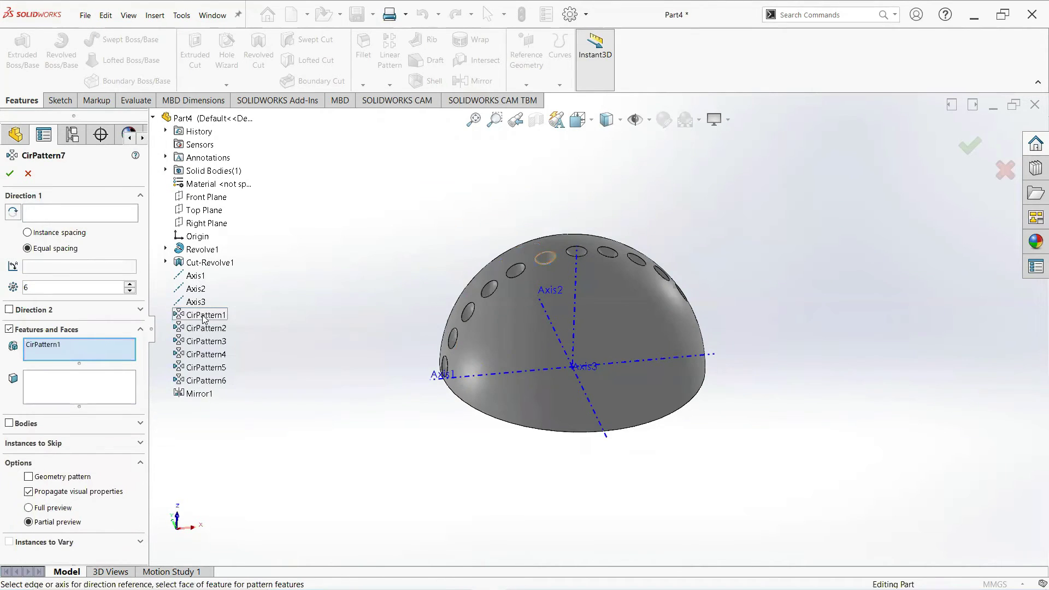
click(112, 219)
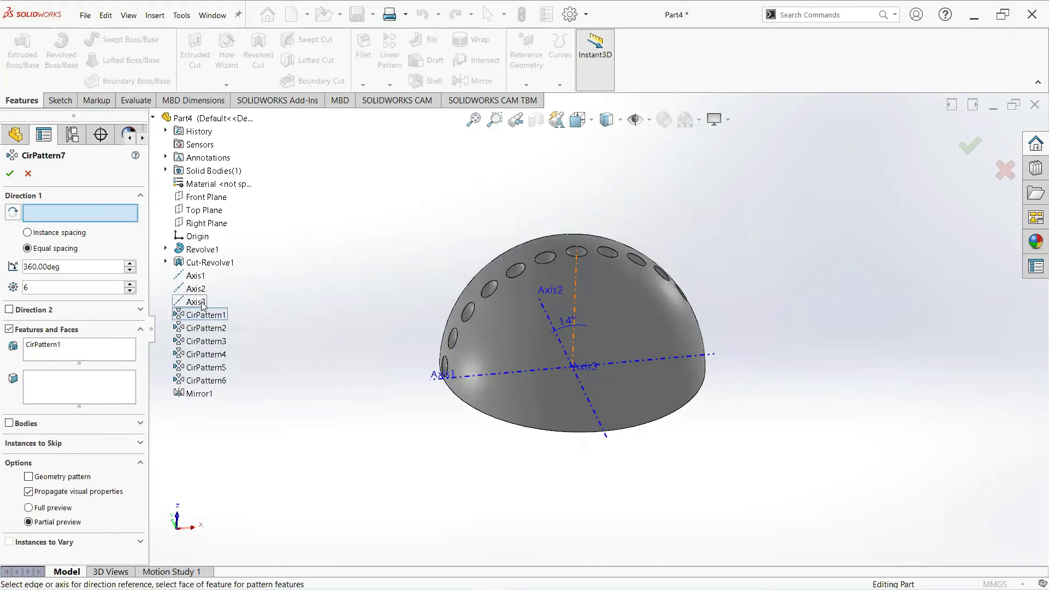
click(197, 301)
middle_drag(393, 327, 373, 345)
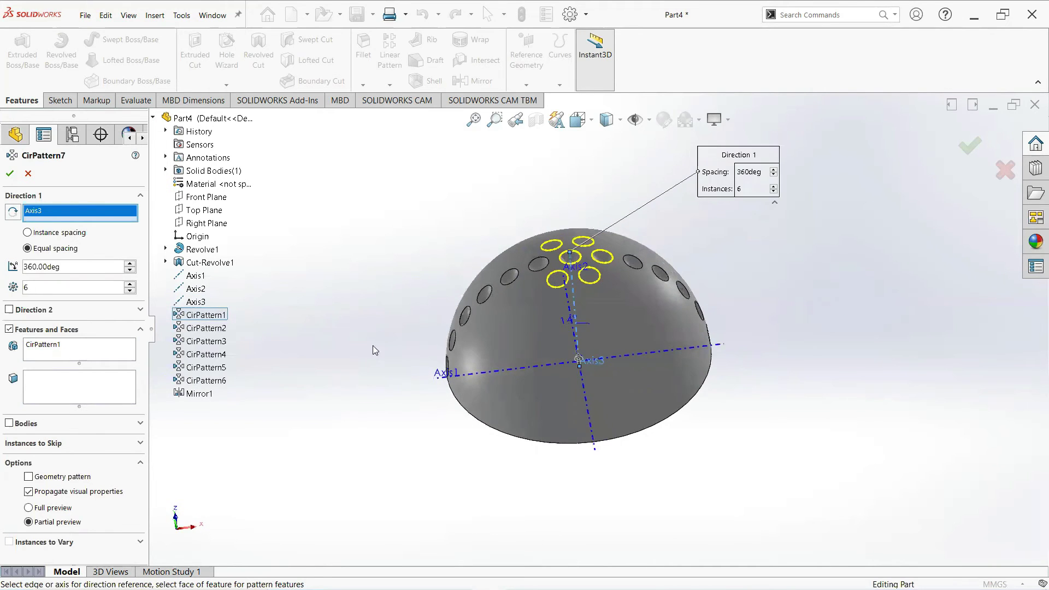
click(9, 174)
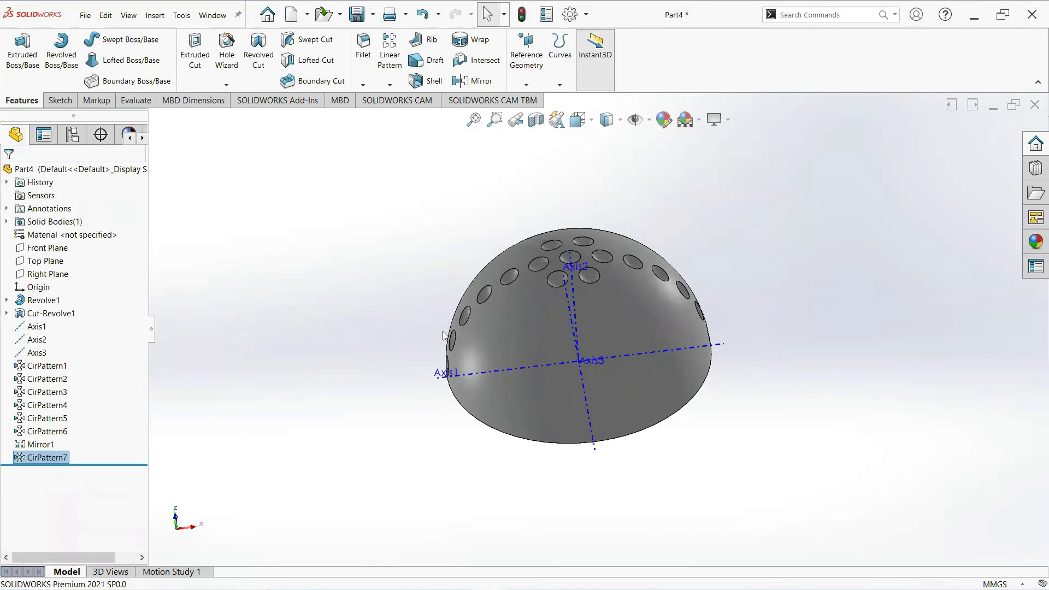
- Create CirPattern8, repeating CirPattern2 12 times around Axis3
click(390, 85)
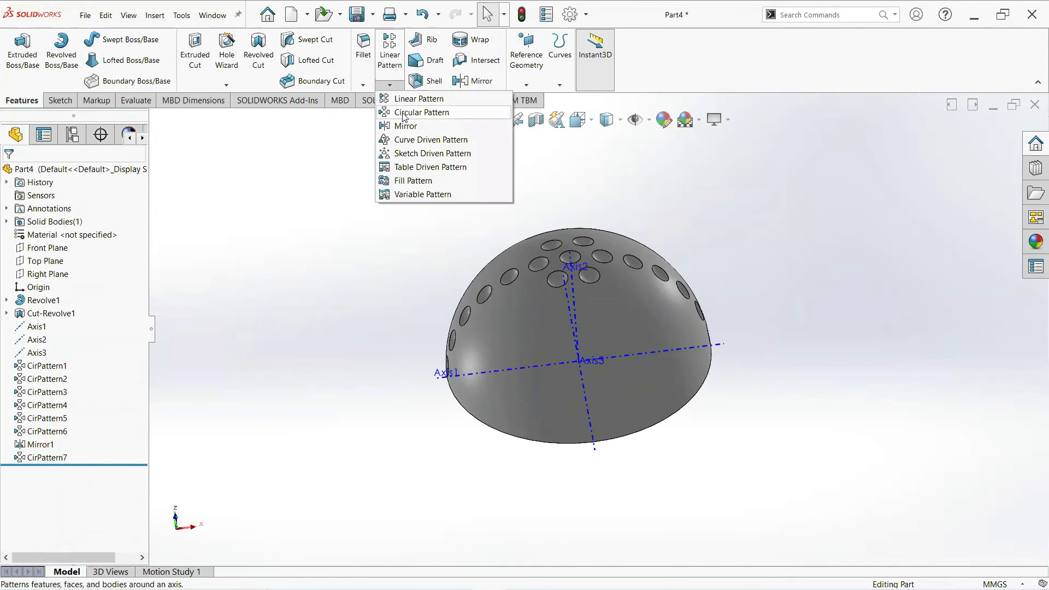
click(405, 116)
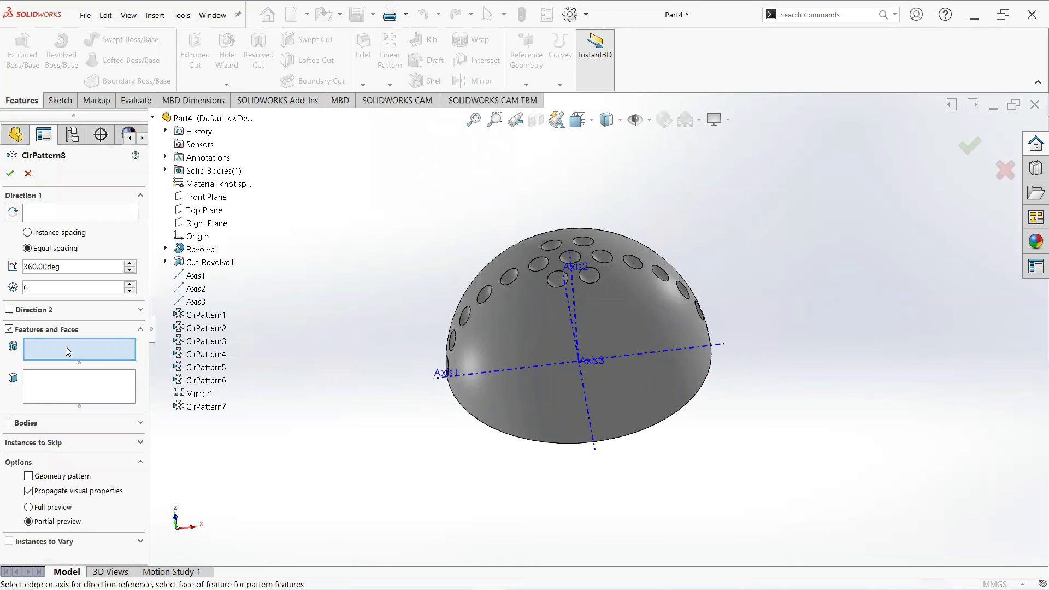
click(202, 331)
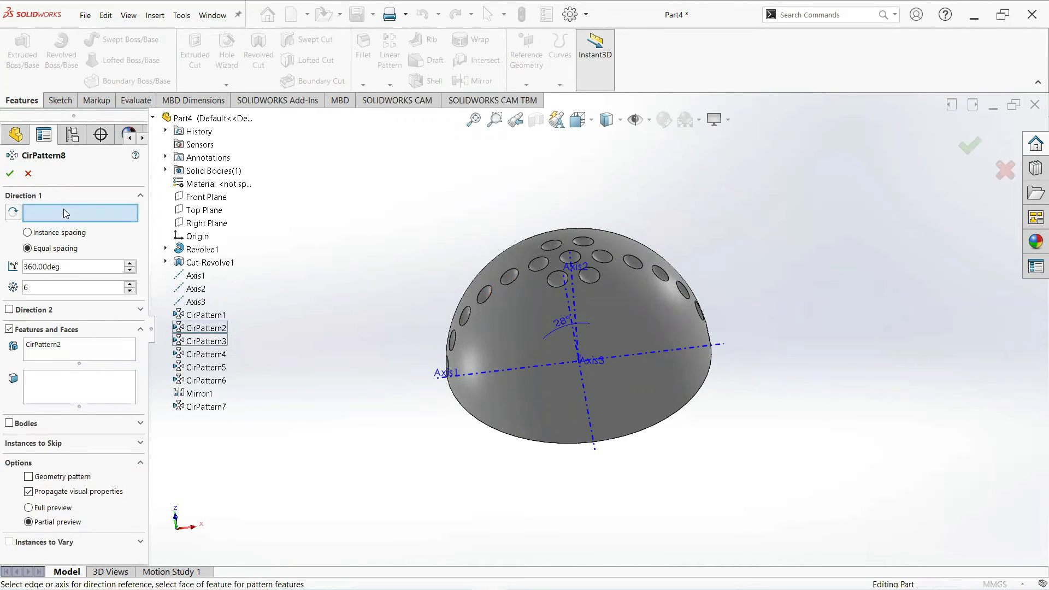
click(196, 303)
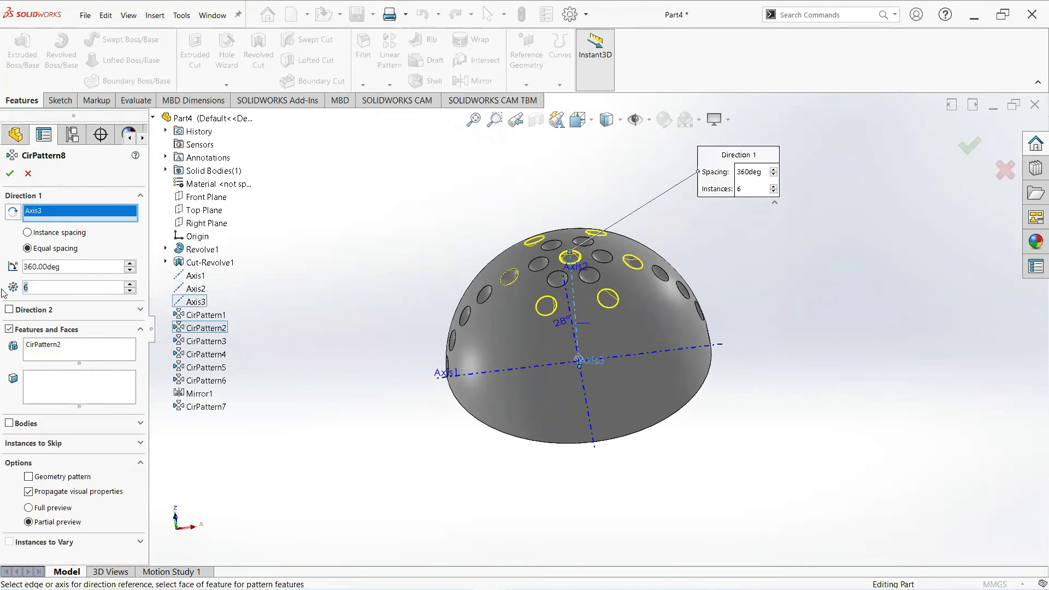
click(78, 287)
text(12)
key(Return)
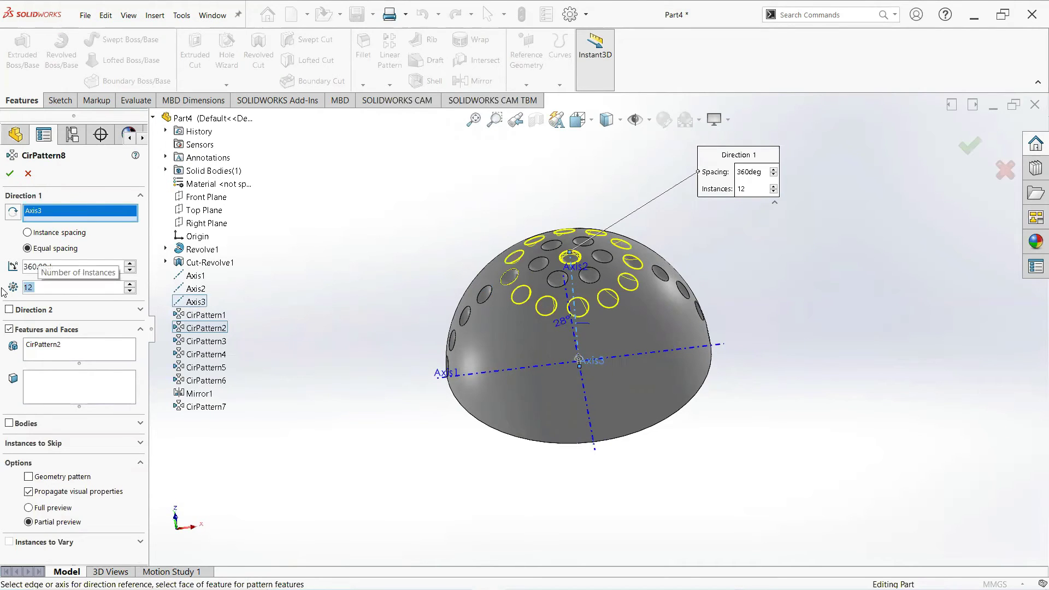
click(11, 174)
mouse_move(403, 273)
middle_down()
mouse_move(436, 300)
mouse_move(402, 260)
middle_up()
click(389, 84)
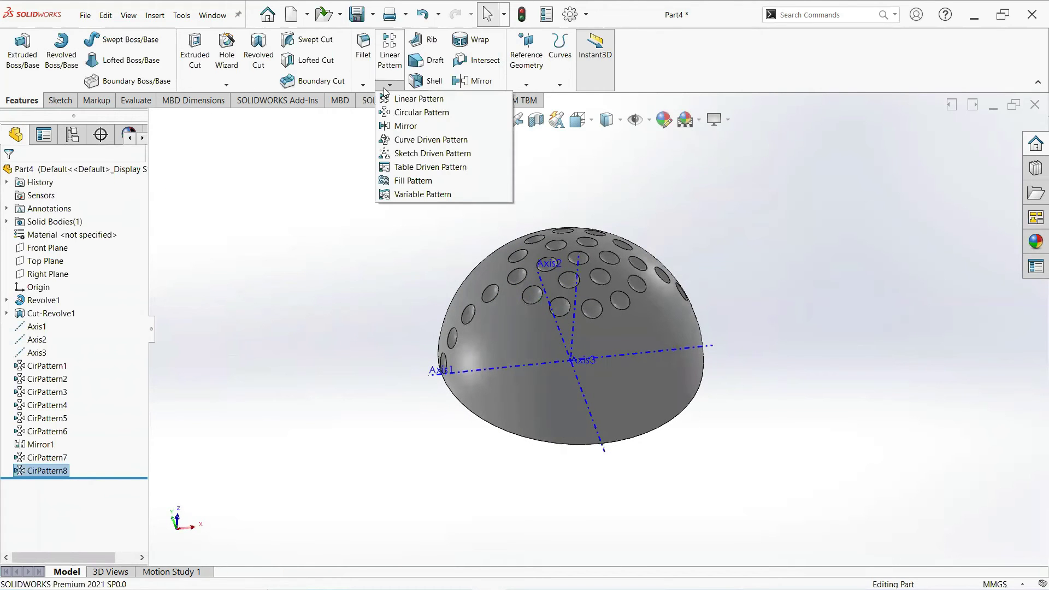
- Create CirPattern9, replacing the old selection with CirPattern3, repeated 18 times around Axis3
click(405, 112)
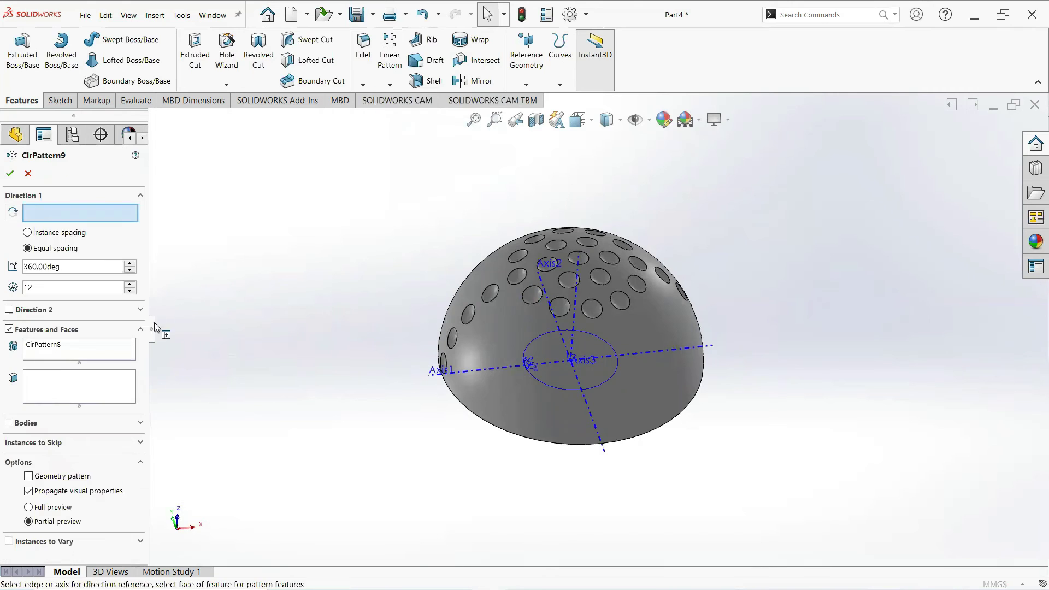
click(60, 347)
right_click(60, 347)
click(123, 355)
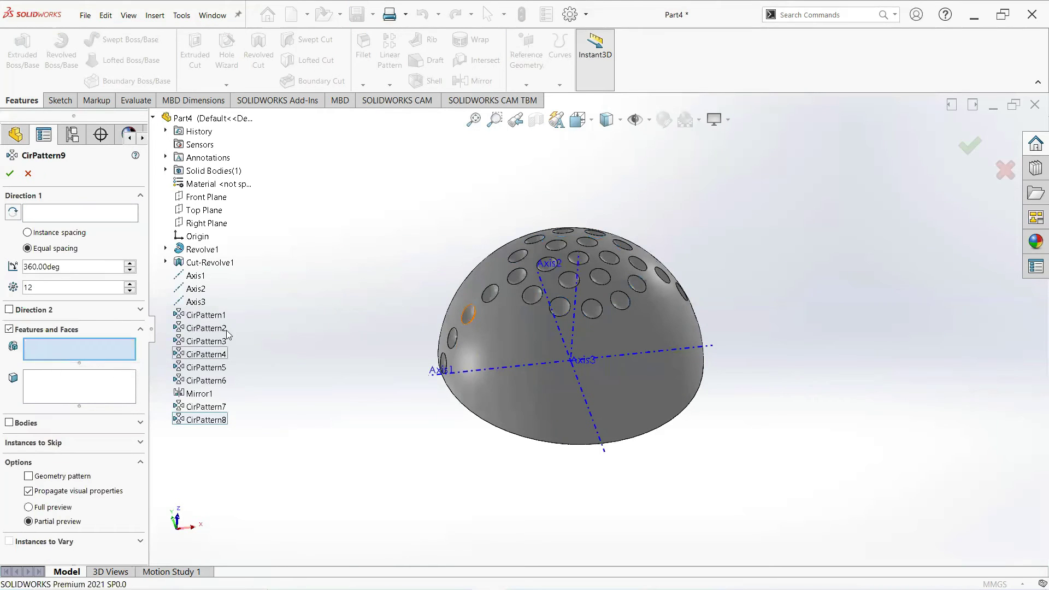
click(222, 342)
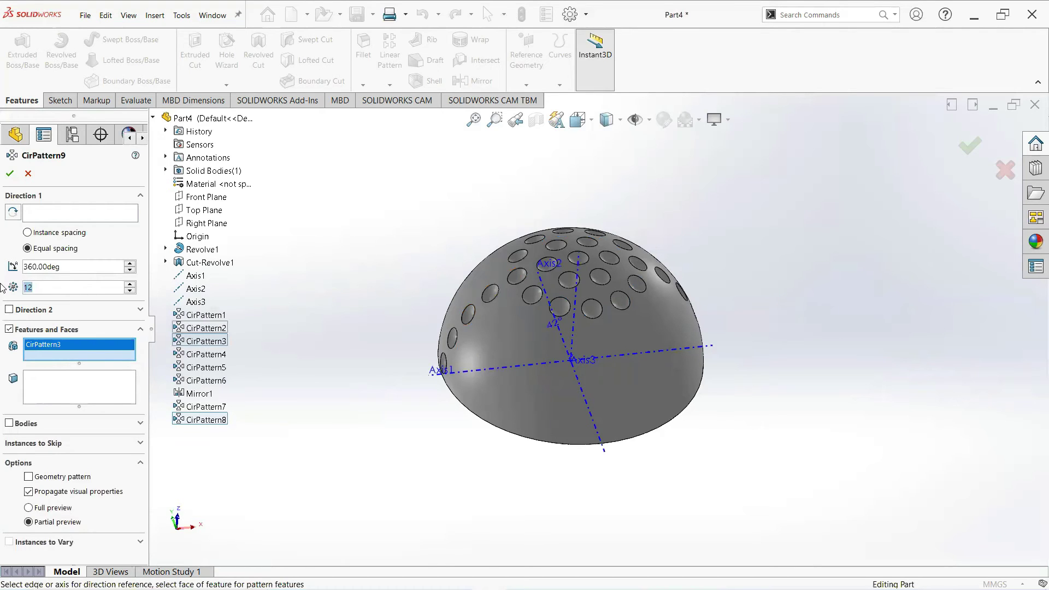
click(79, 287)
text(18)
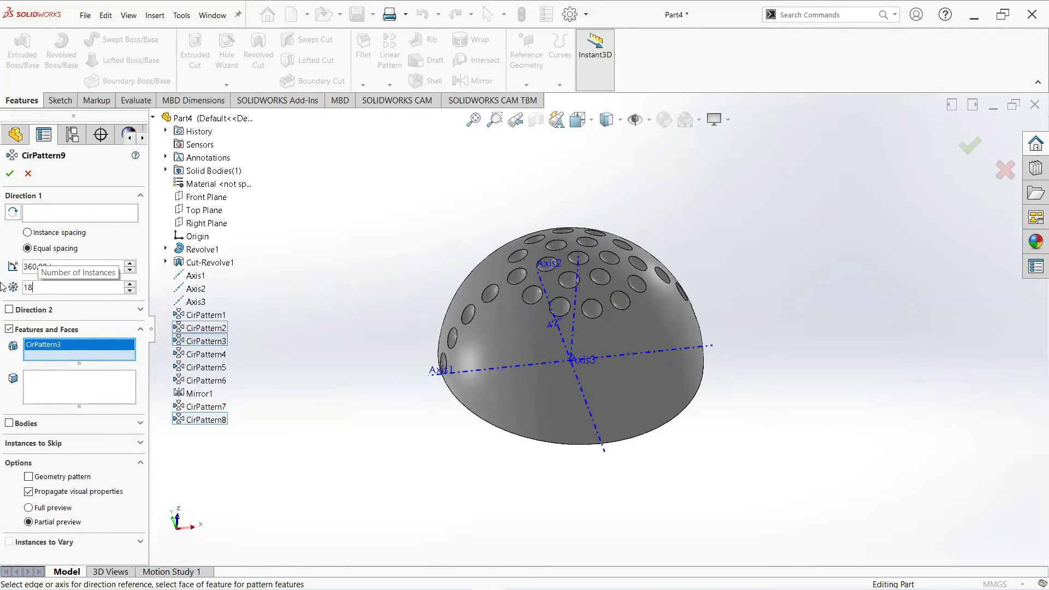
click(75, 214)
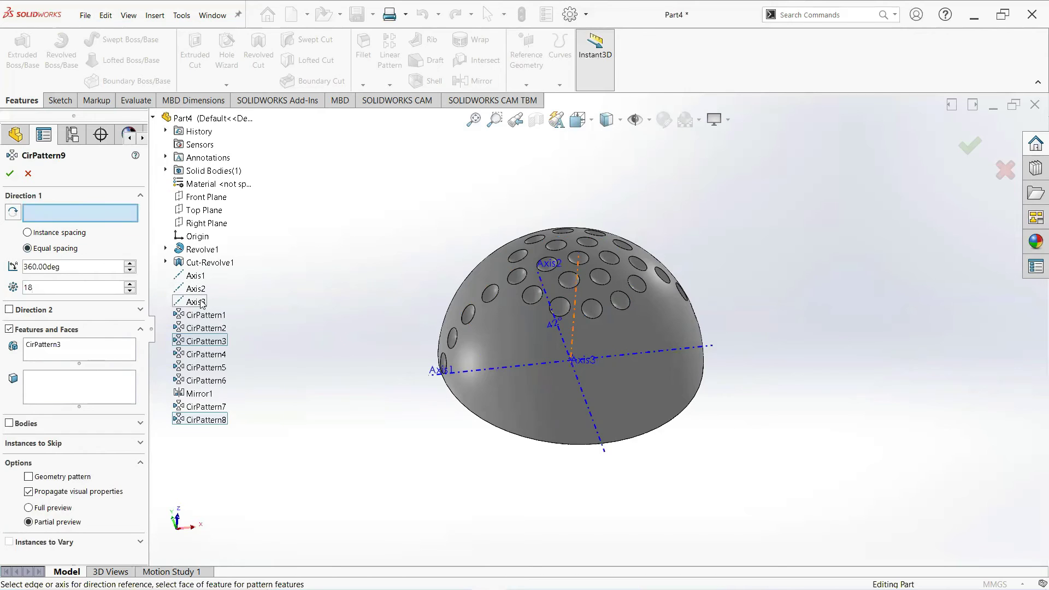
click(200, 303)
middle_drag(443, 328, 467, 332)
click(11, 174)
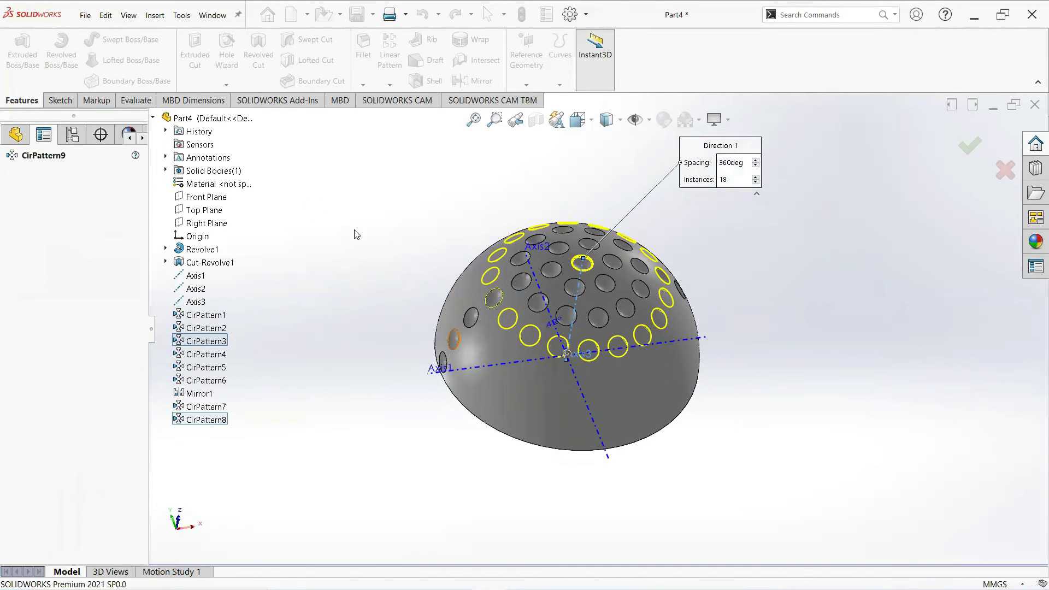
click(390, 84)
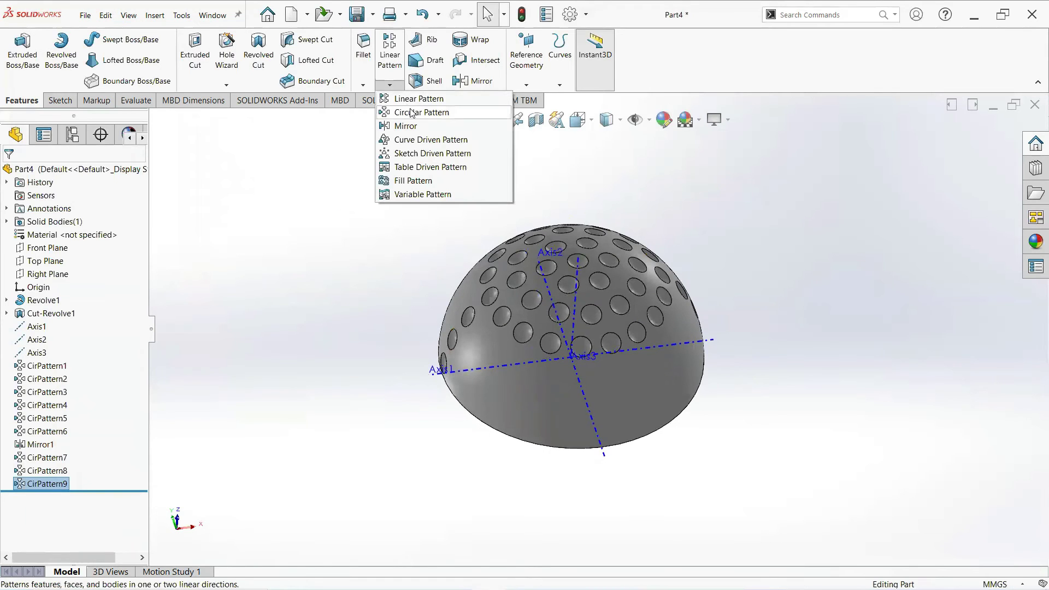
- Create CirPattern10, replacing CirPattern9 with CirPattern4, repeated 24 times around Axis3
click(402, 111)
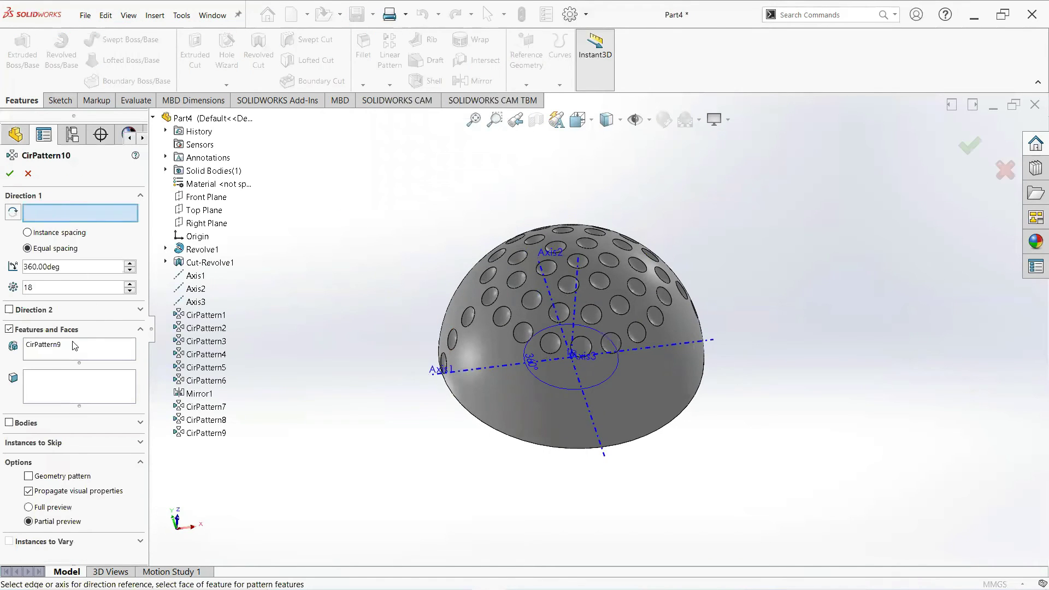
right_click(74, 344)
click(118, 366)
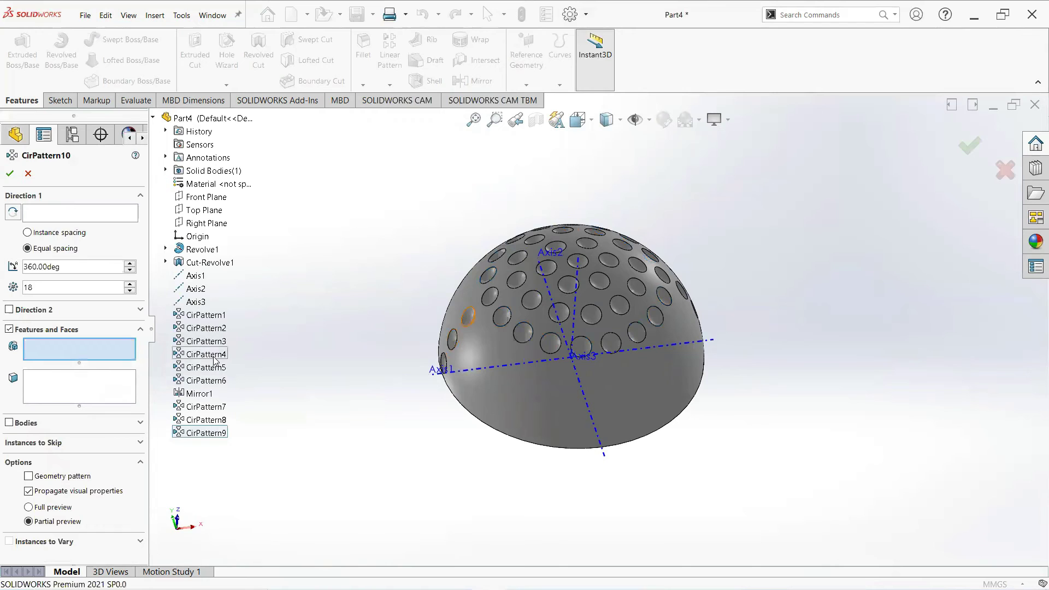
click(211, 358)
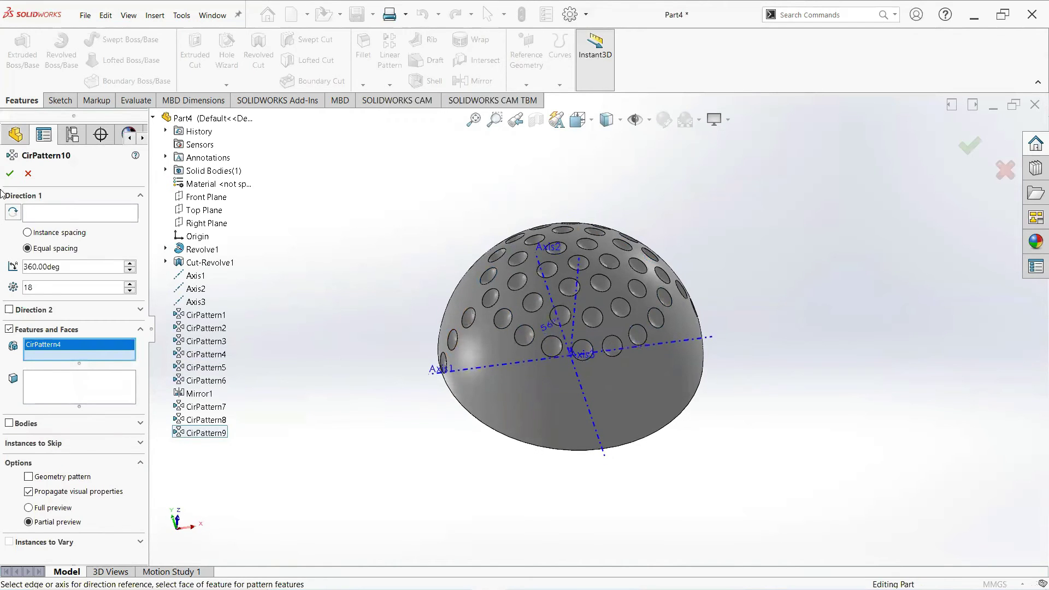
click(64, 217)
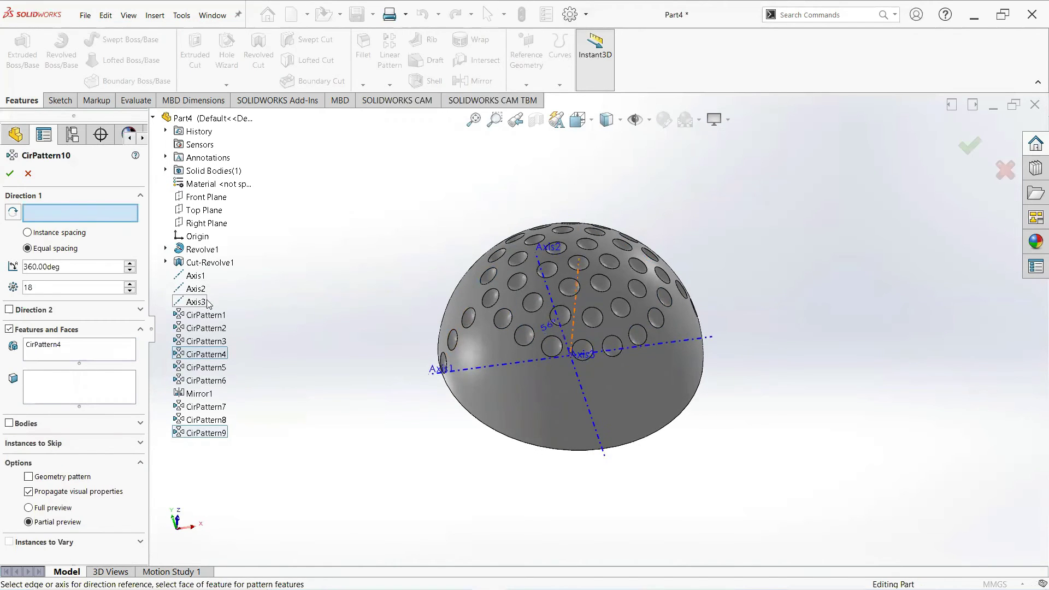
click(197, 302)
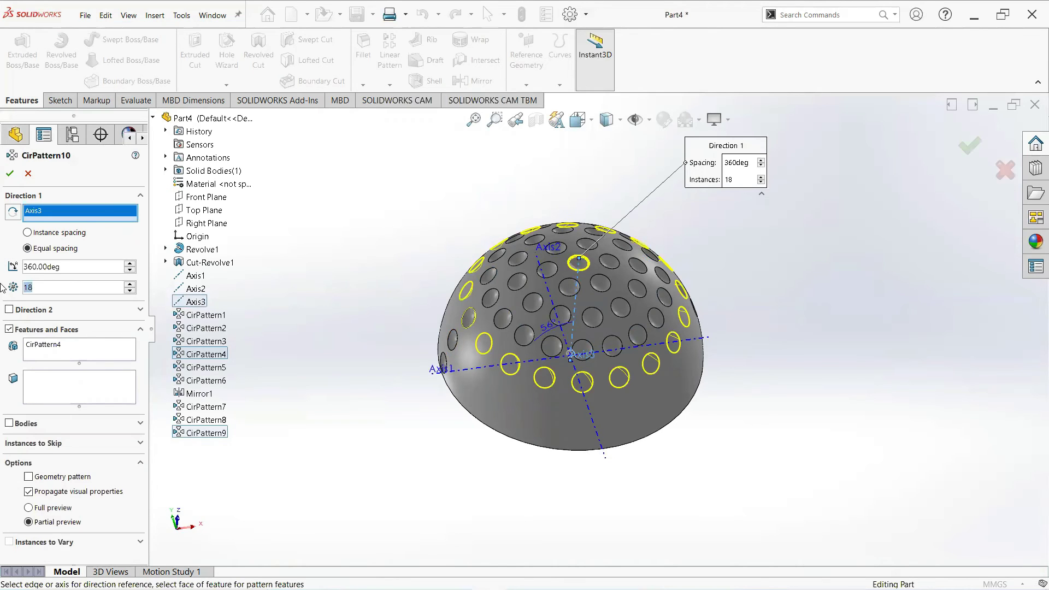
click(65, 289)
text(24)
key(Return)
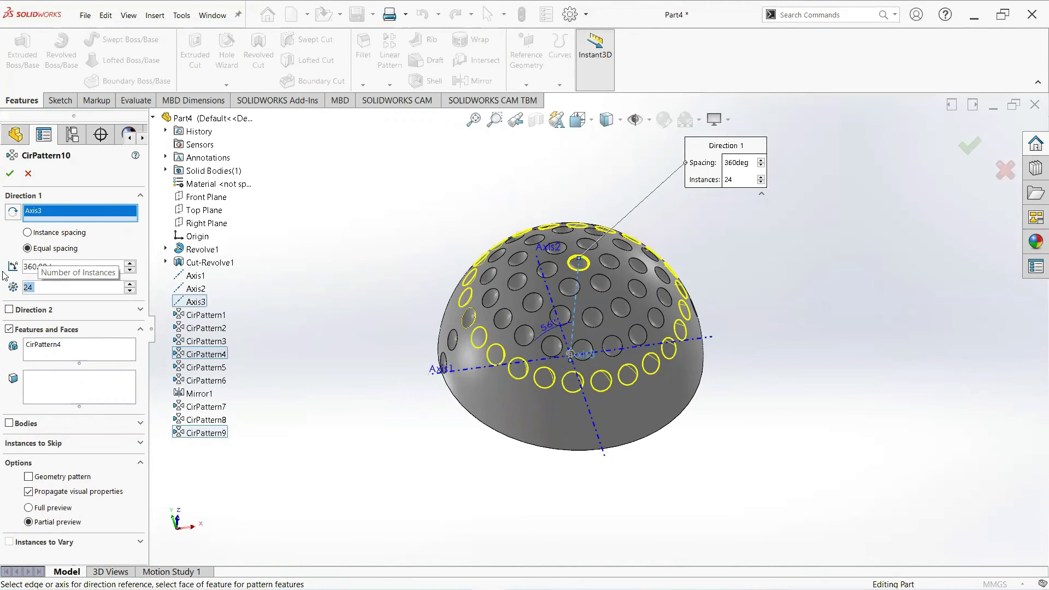
click(9, 174)
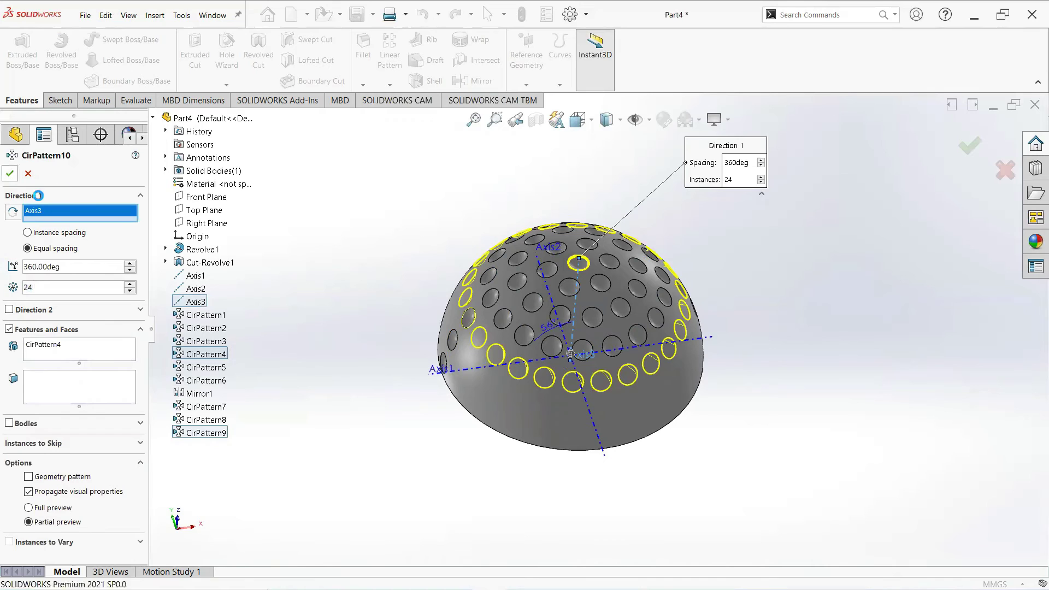
click(389, 85)
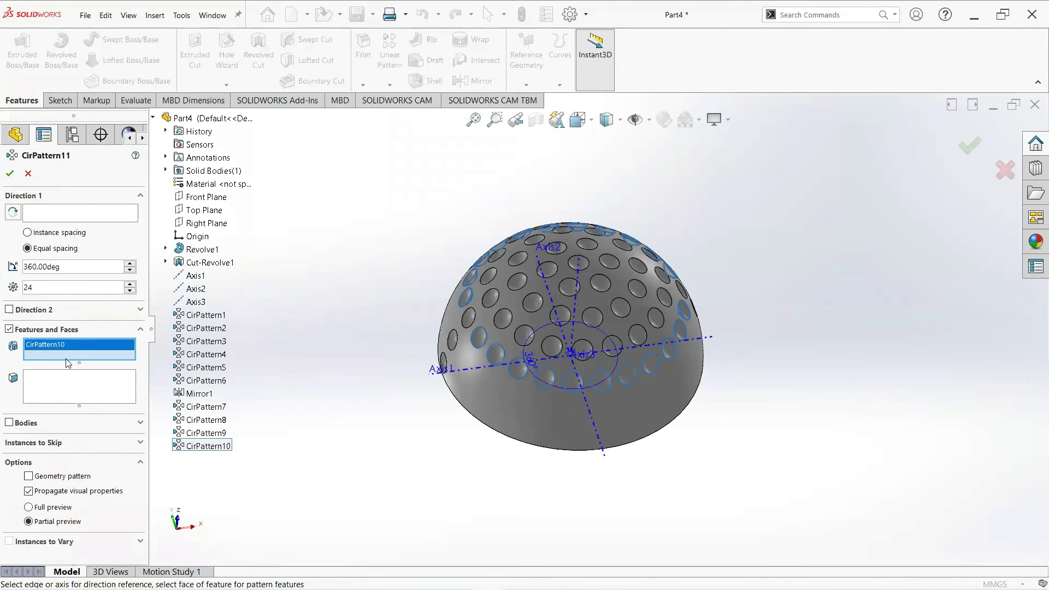
- Create CirPattern11, replacing CirPattern10 with CirPattern5, repeated 30 times around Axis3
right_click(51, 348)
click(80, 366)
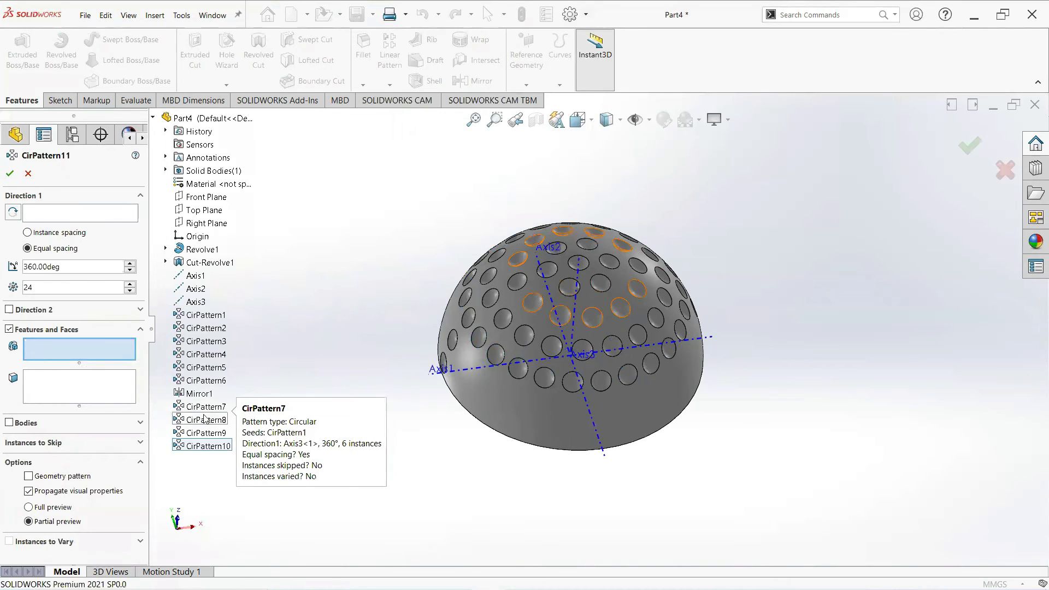
click(194, 372)
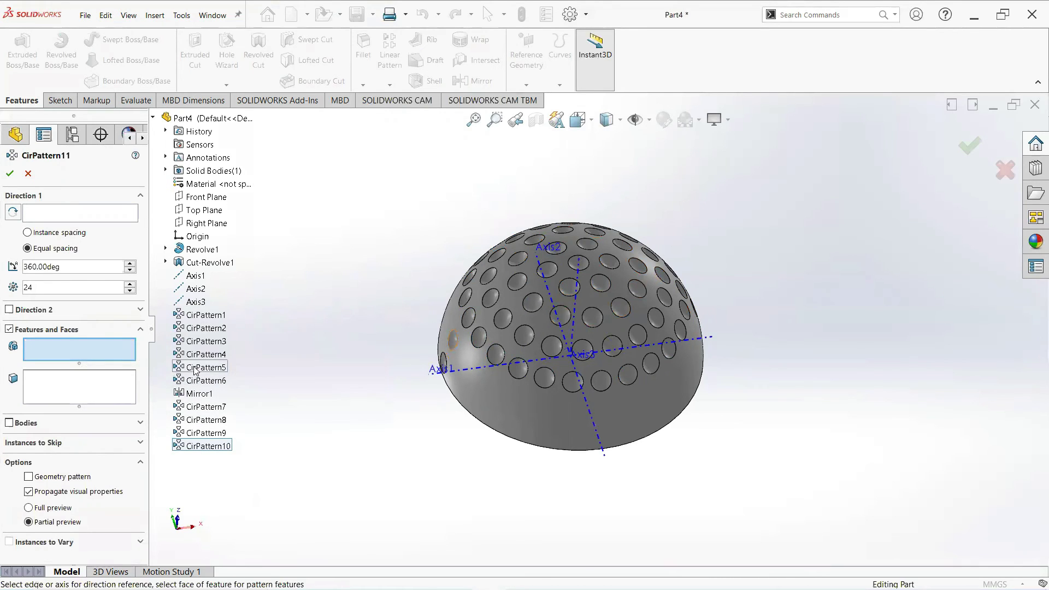
click(52, 210)
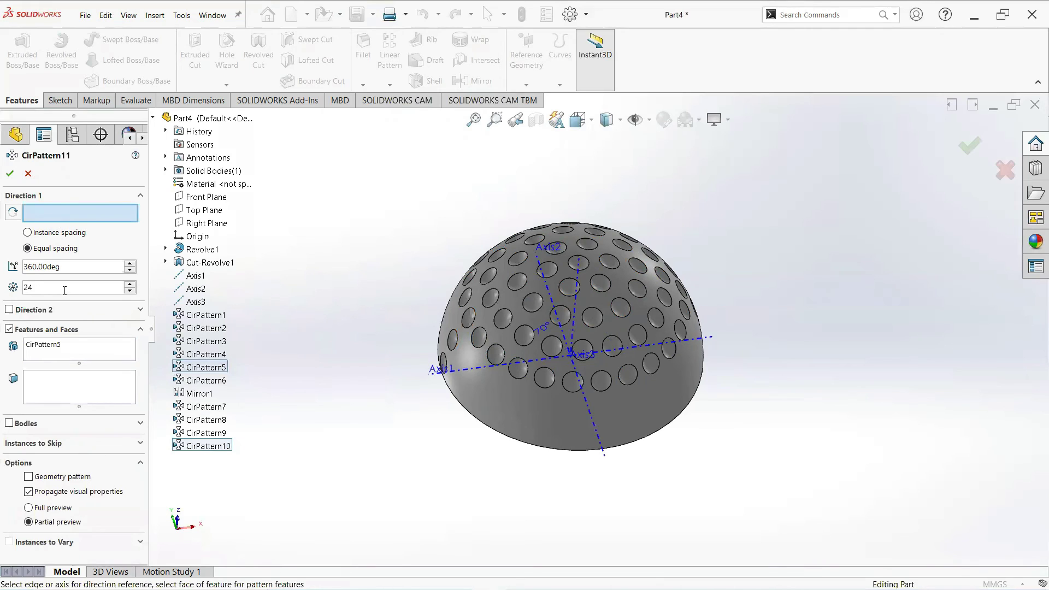
text(30)
click(195, 302)
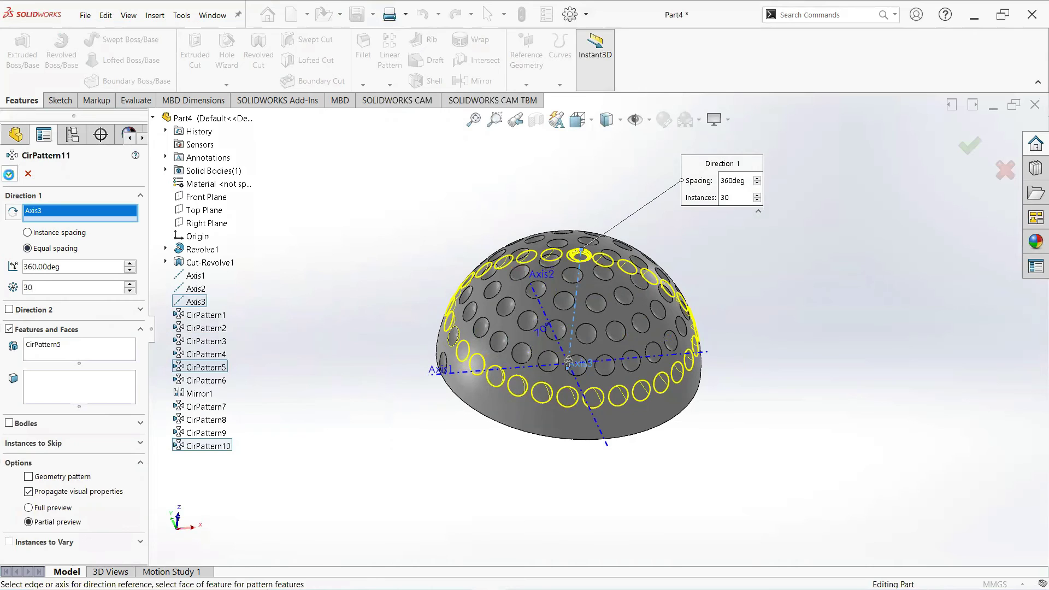
key(Return)
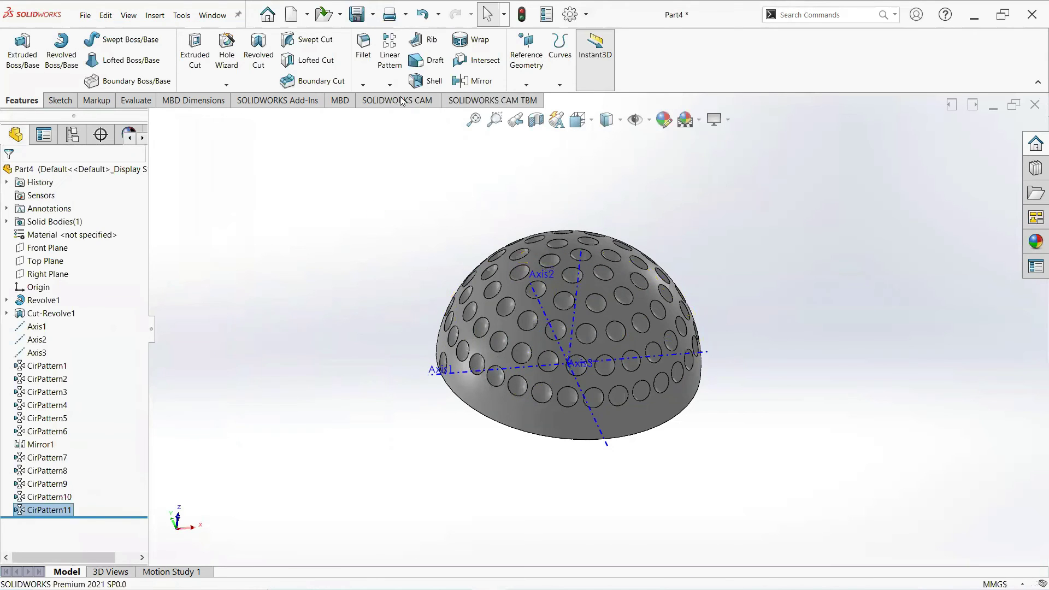
- Pattern CirPattern6 36 times with equal 360° spacing around Axis3, creating CirPattern12
click(388, 85)
click(418, 112)
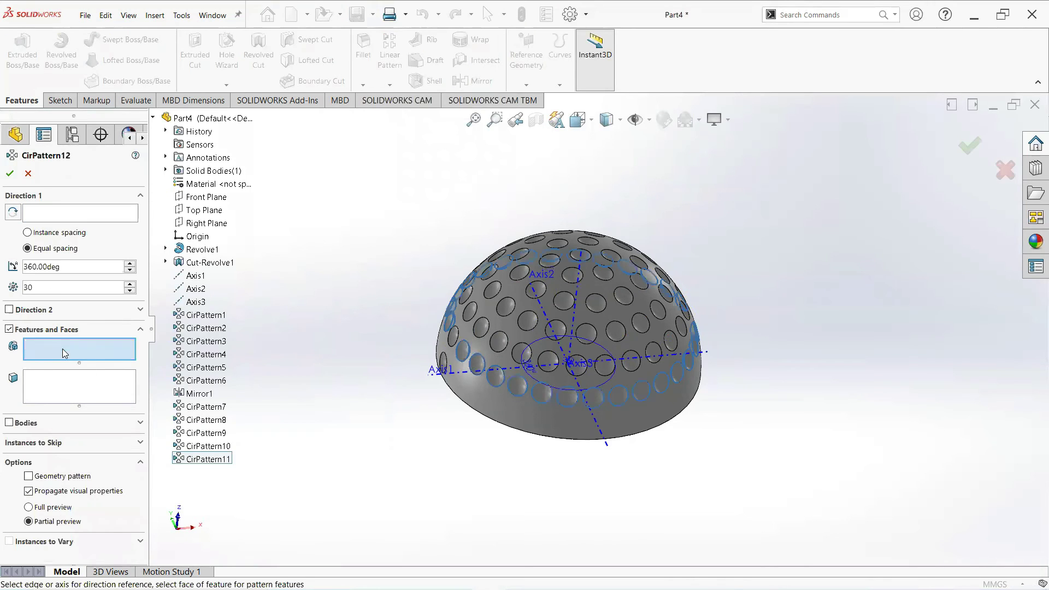
right_click(66, 351)
click(99, 355)
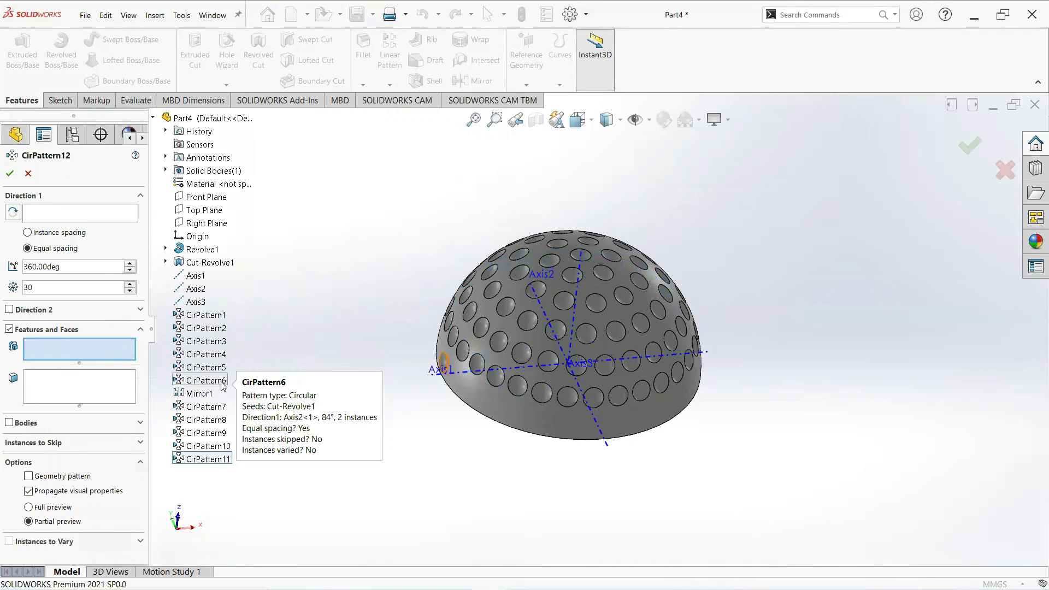
click(222, 385)
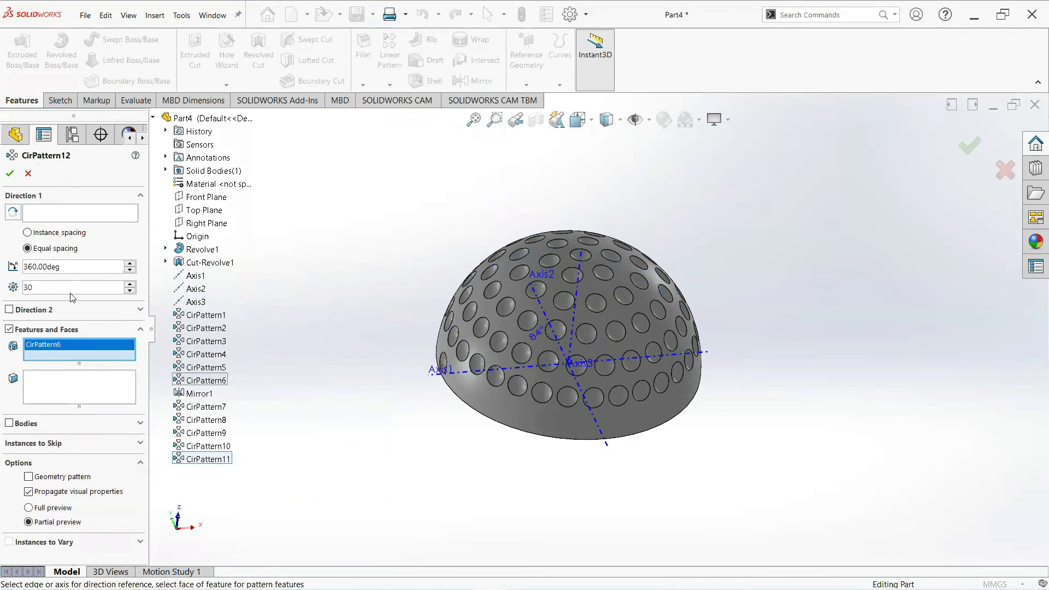
click(90, 217)
click(196, 303)
text(3)
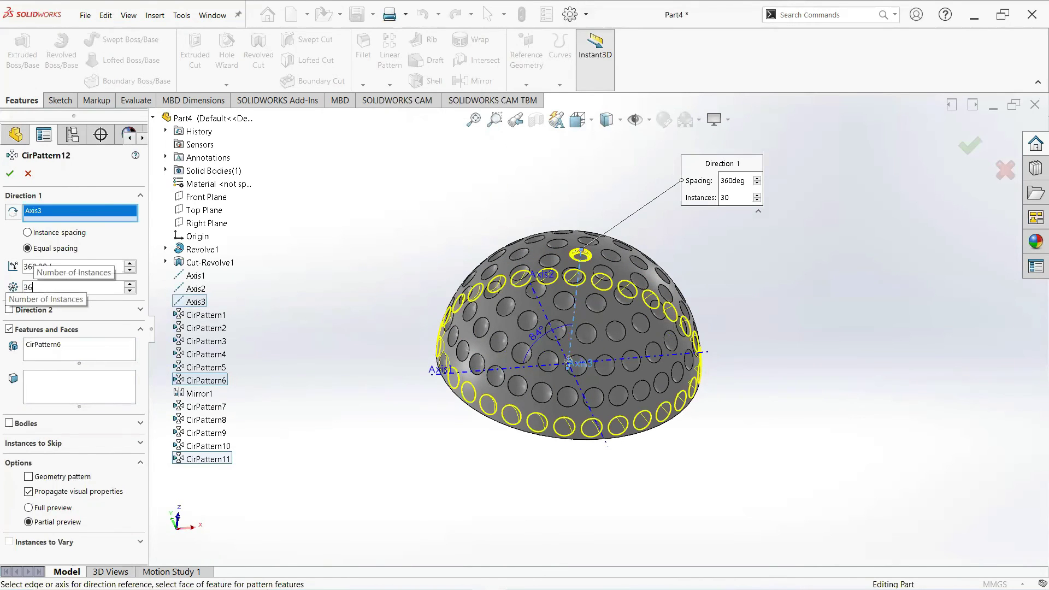
text(6)
key(Return)
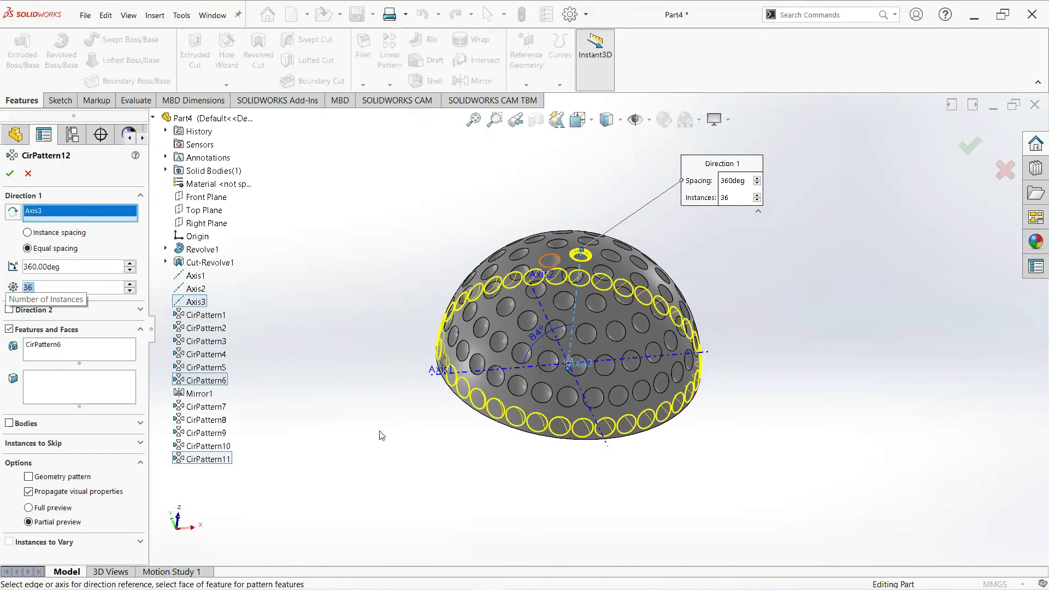
scroll(558, 369, down, 1)
scroll(596, 337, down, 3)
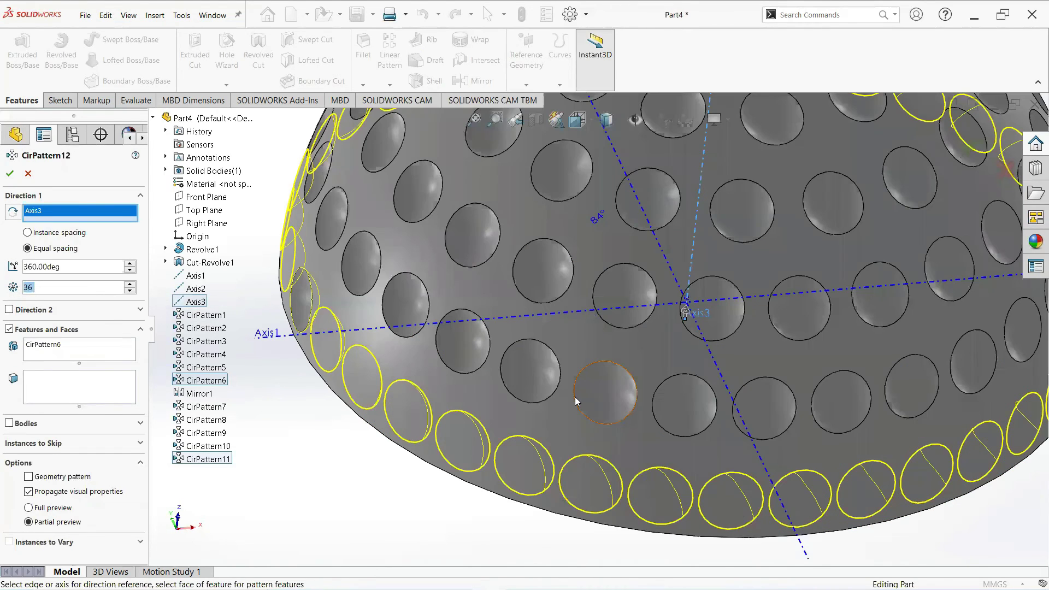
click(9, 173)
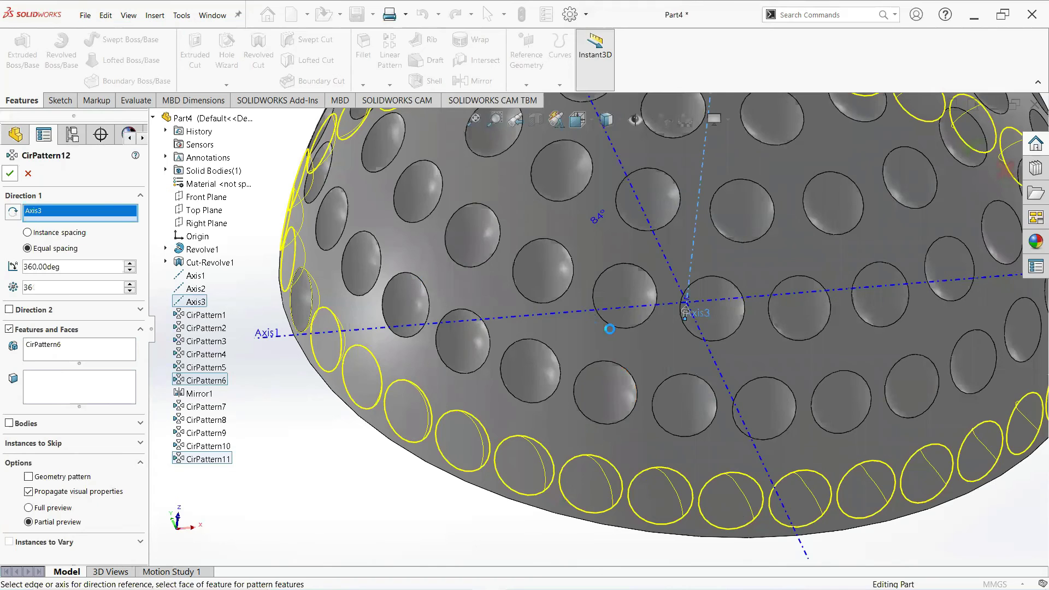
scroll(652, 345, up, 2)
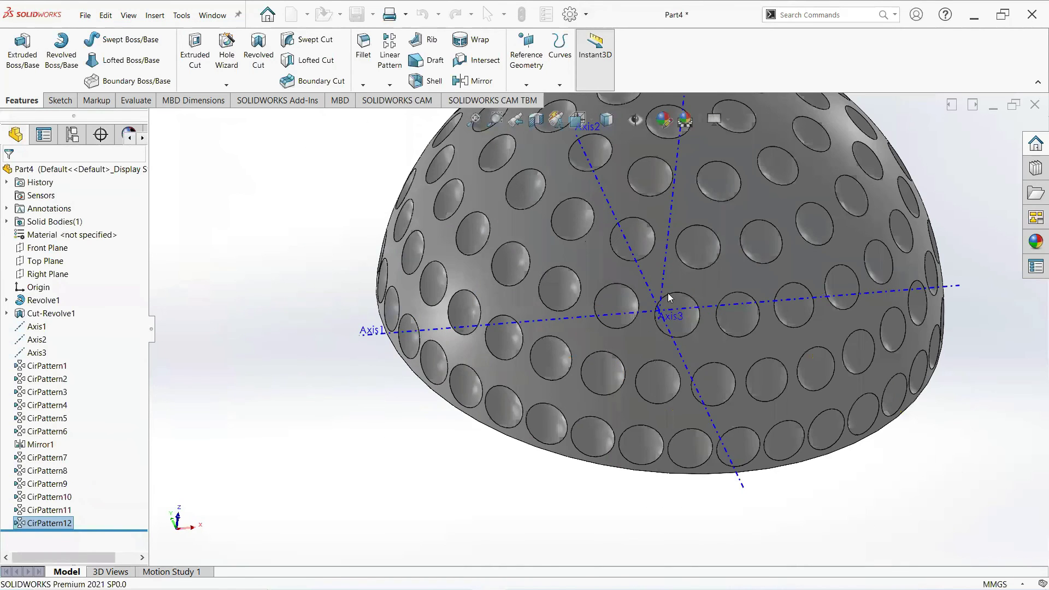
scroll(669, 194, up, 3)
scroll(669, 194, down, 1)
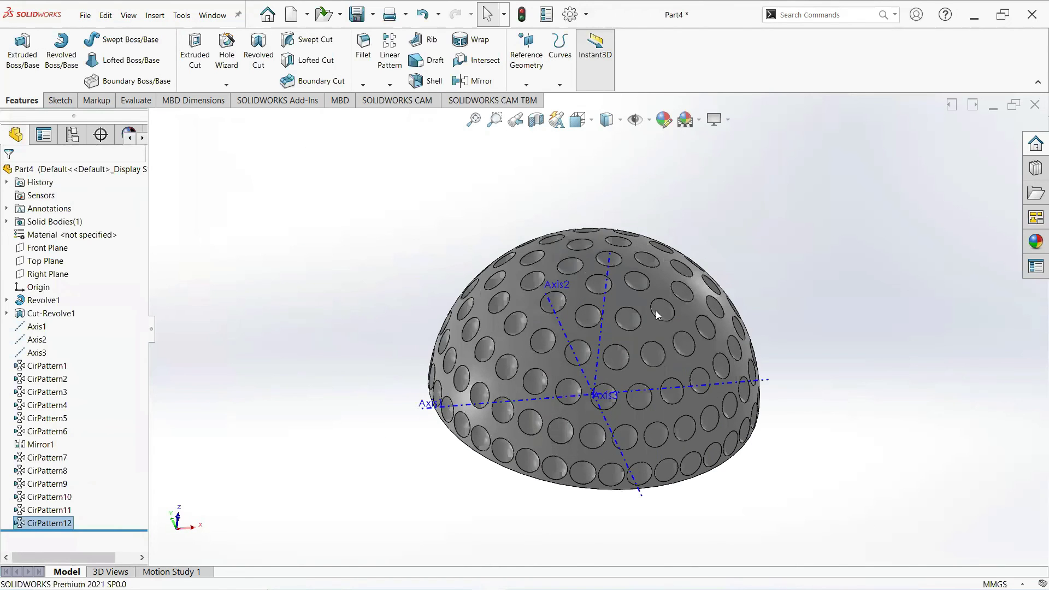
- Hide Axis3, Axis2 and Axis1, then orbit the dome to a lower frontal view
click(602, 334)
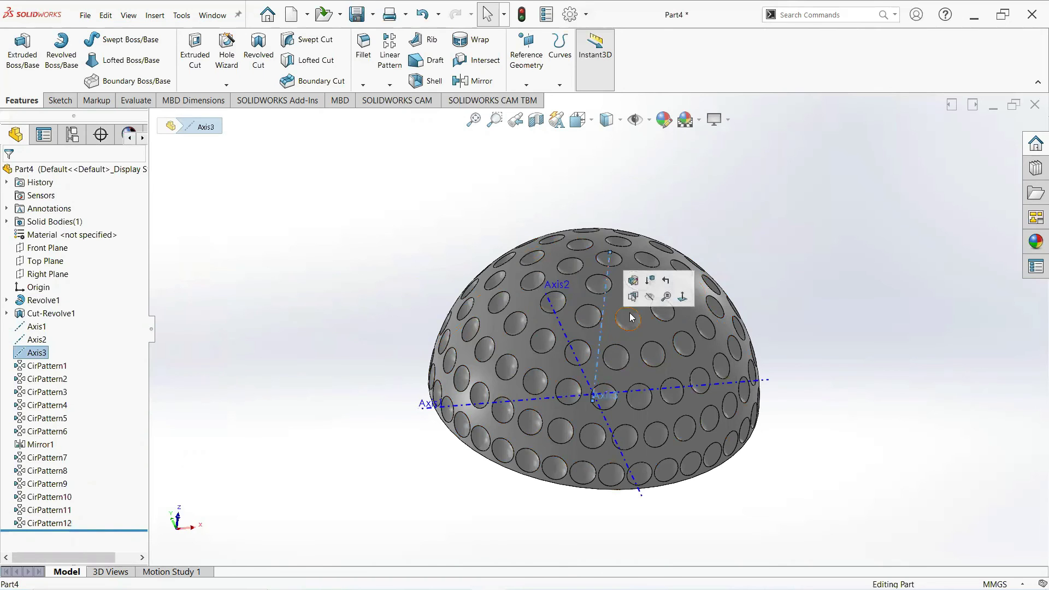
click(648, 298)
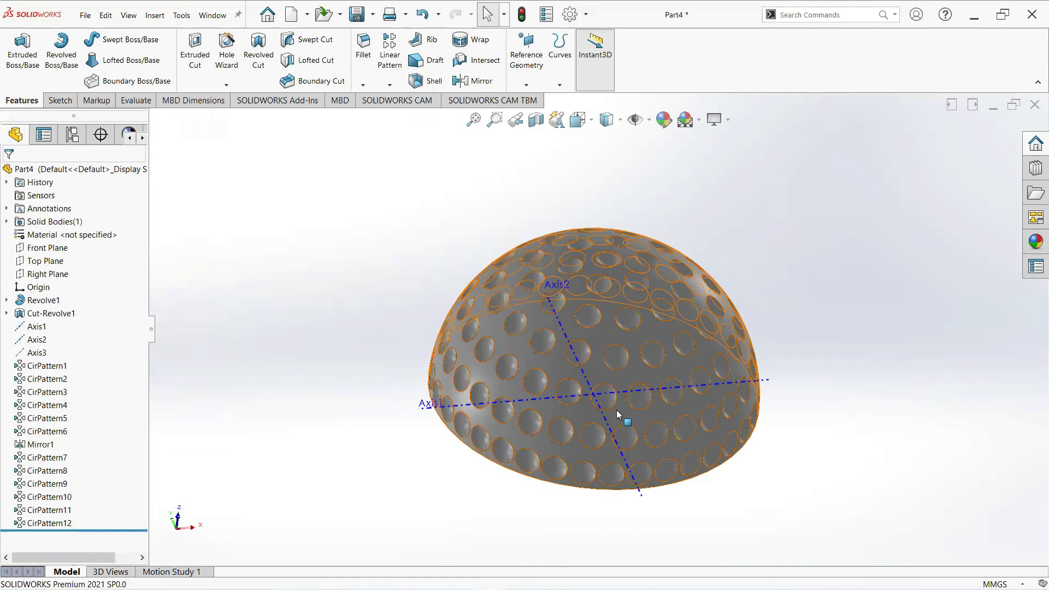
click(609, 427)
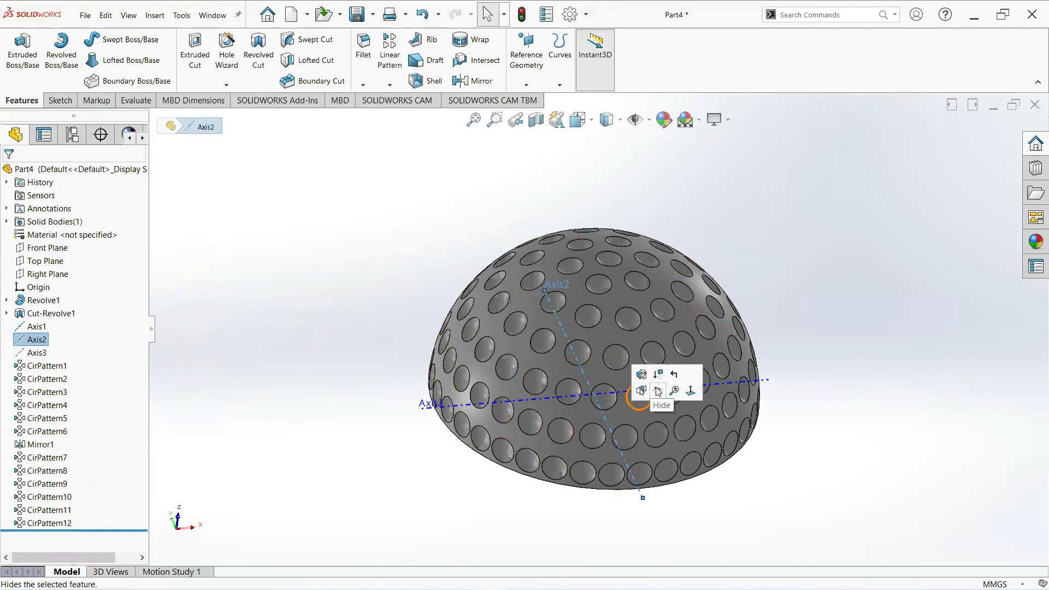
click(650, 392)
click(634, 390)
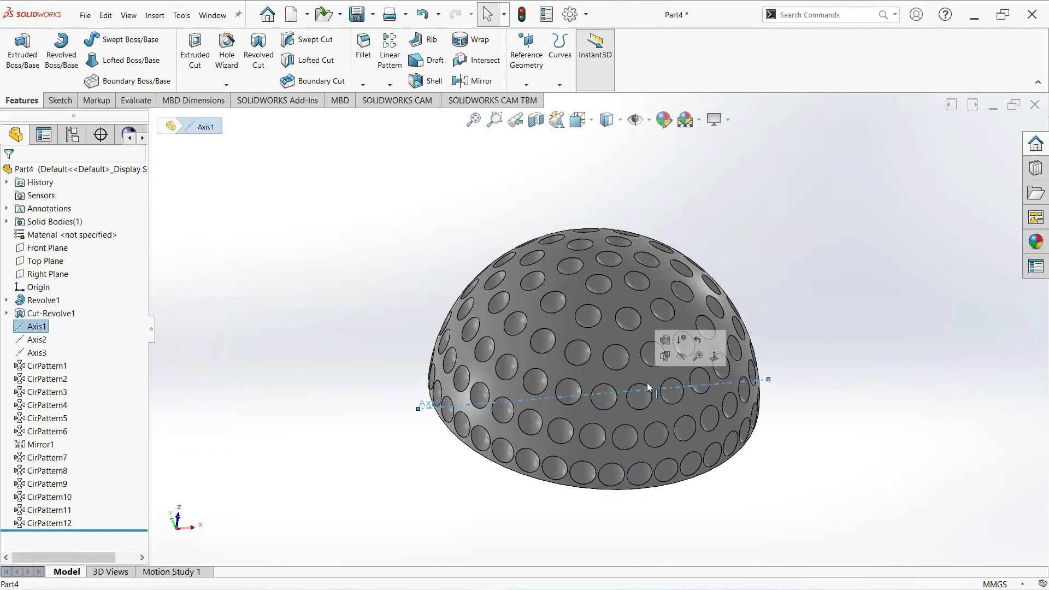
click(676, 360)
middle_drag(839, 433, 617, 181)
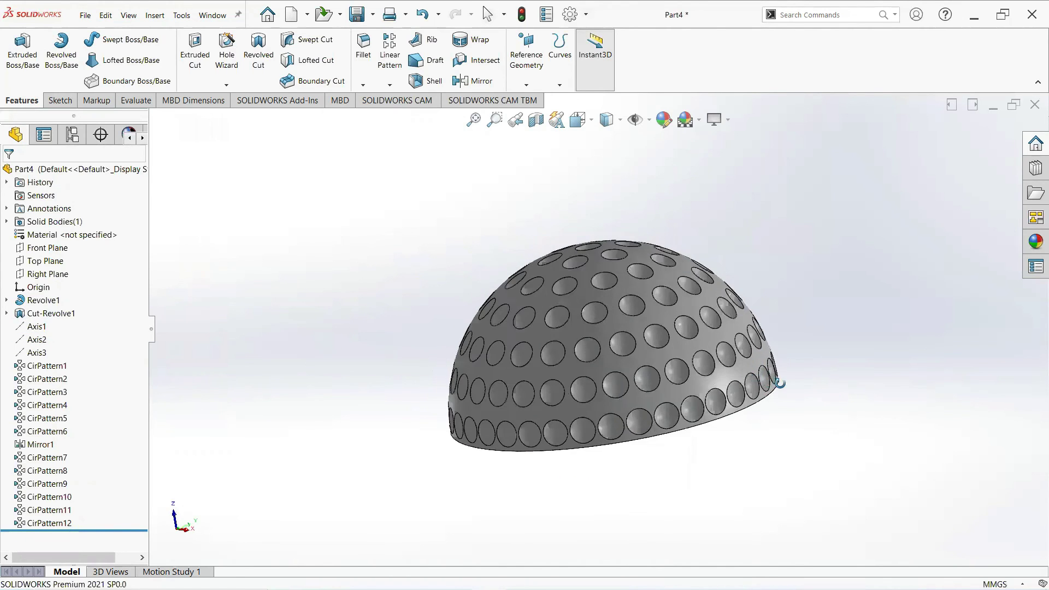
- Mirror the dimpled dome body across the Front Plane as Mirror2
click(475, 81)
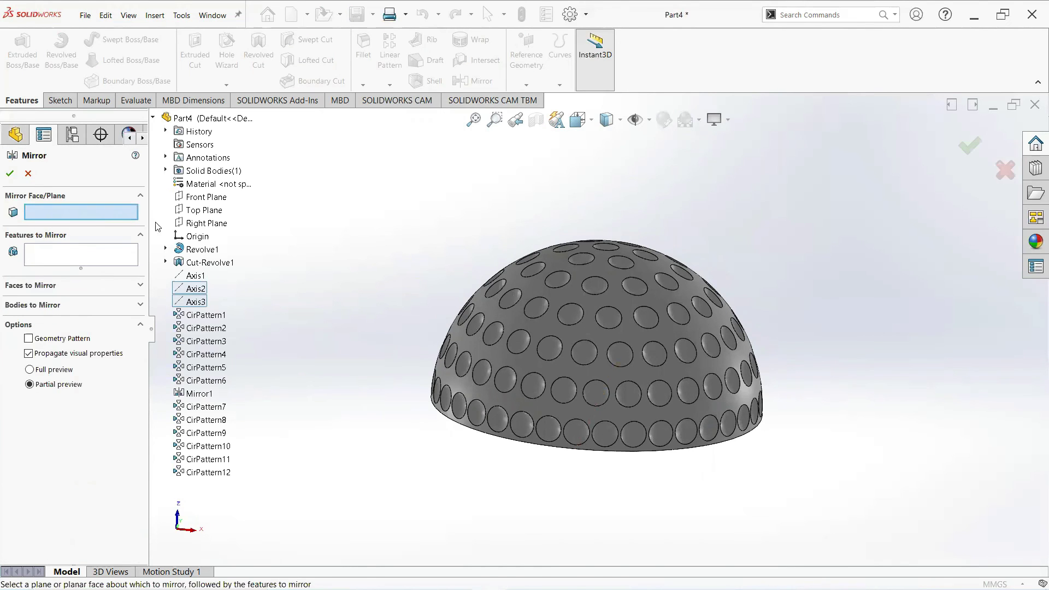
click(210, 198)
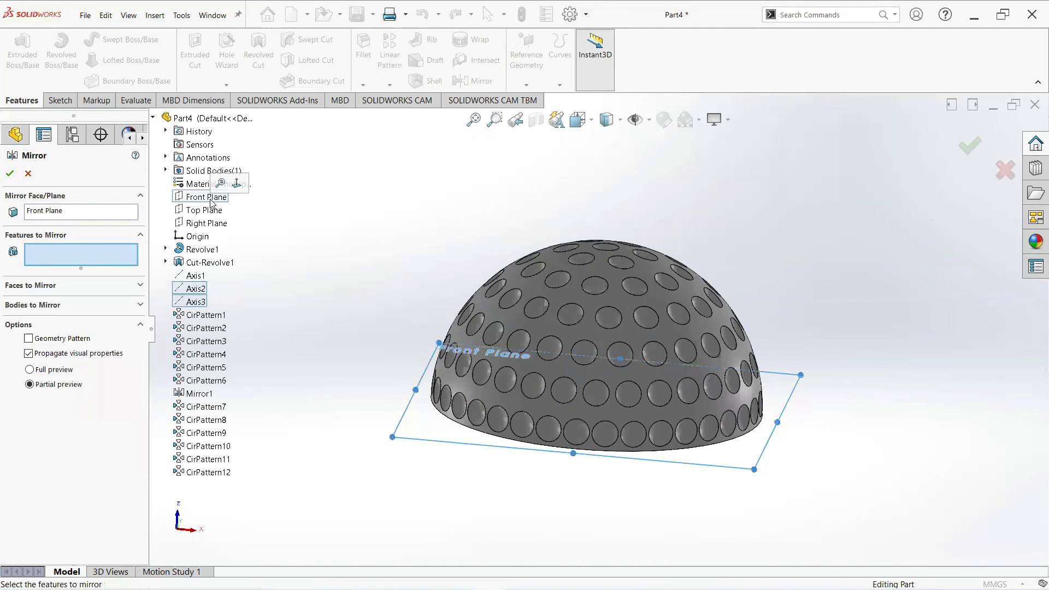
click(139, 306)
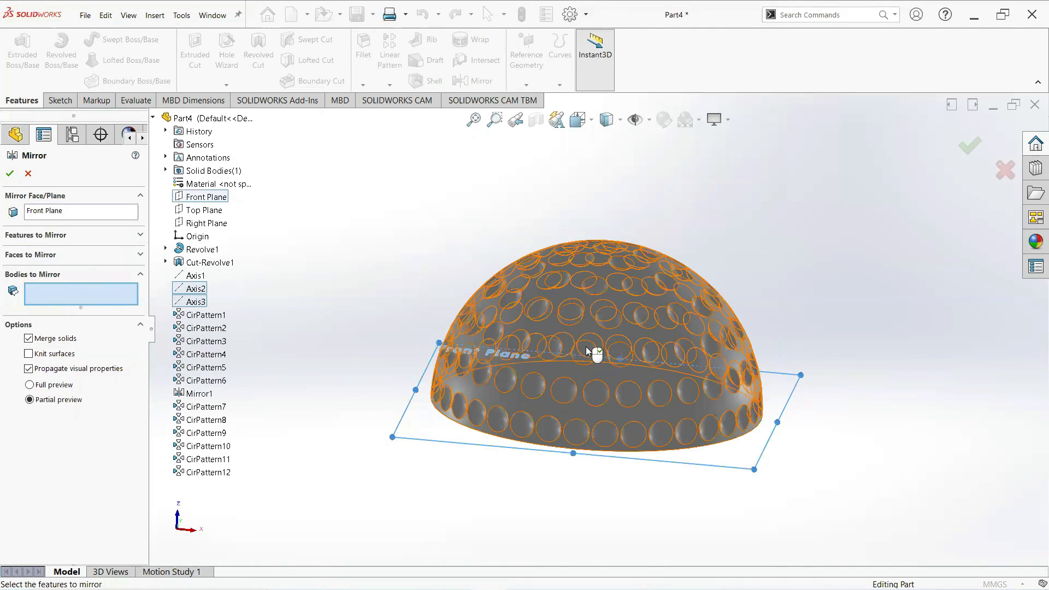
click(589, 353)
click(611, 378)
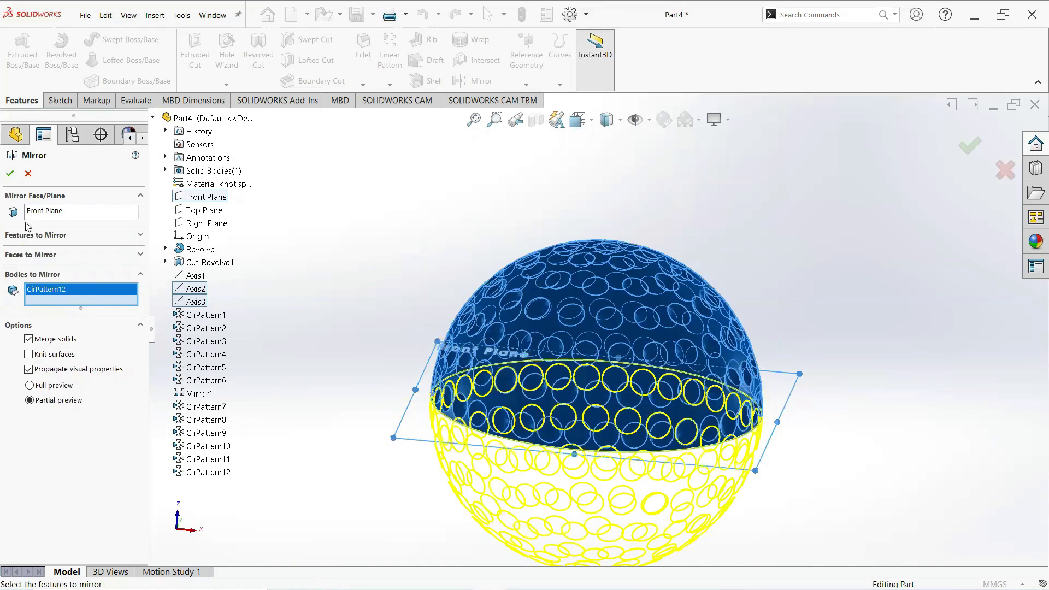
click(10, 173)
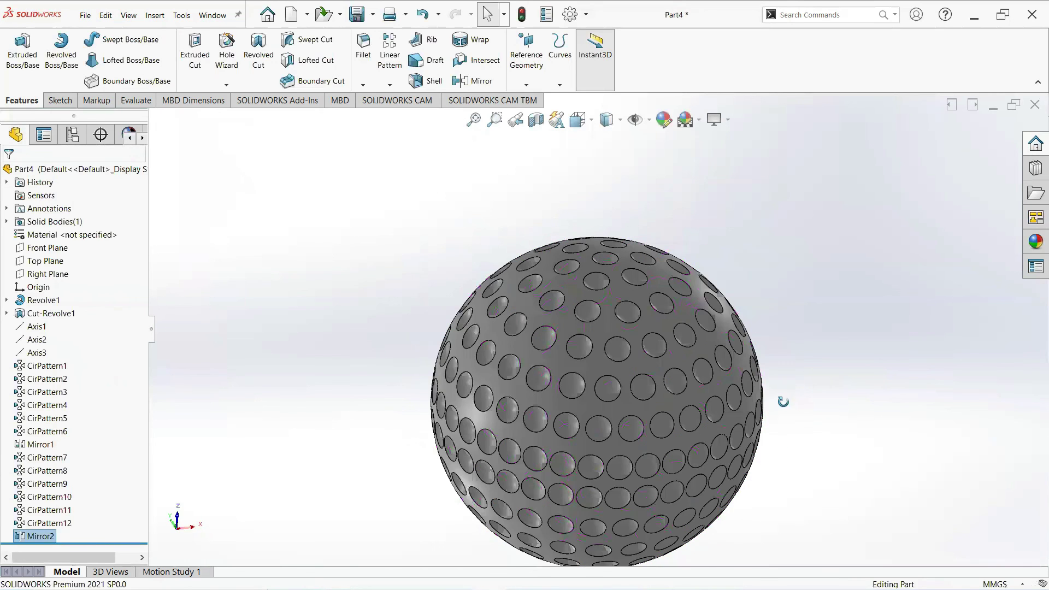
- Orbit the finished ball and browse the Plastic > High Gloss appearance swatches
mouse_move(784, 398)
middle_down()
mouse_move(838, 464)
mouse_move(730, 465)
mouse_move(742, 491)
middle_up()
scroll(742, 492, down, 3)
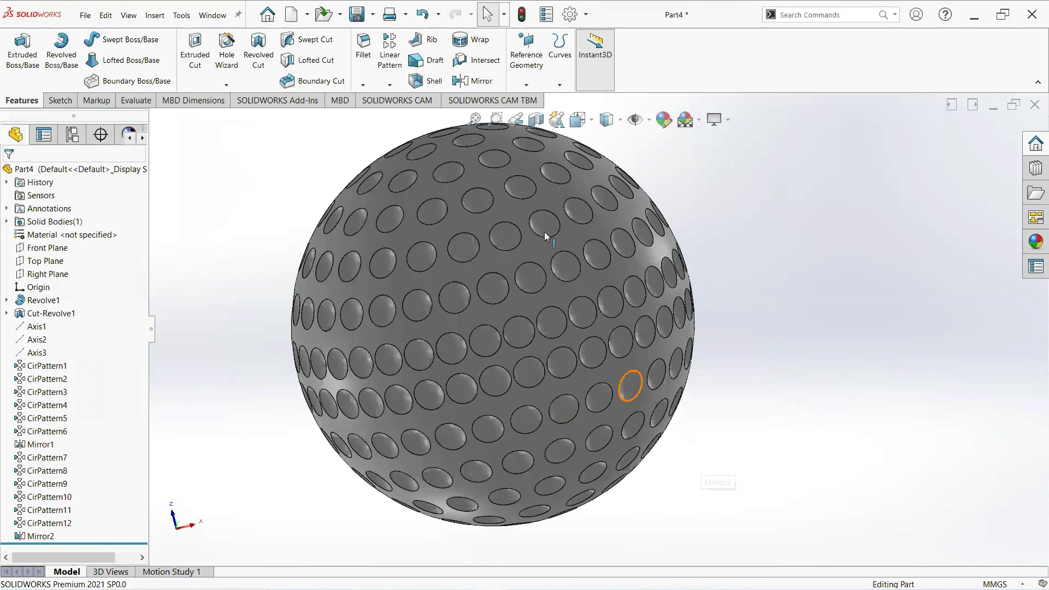
scroll(581, 197, up, 2)
mouse_move(581, 198)
middle_down()
mouse_move(557, 192)
mouse_move(578, 196)
middle_up()
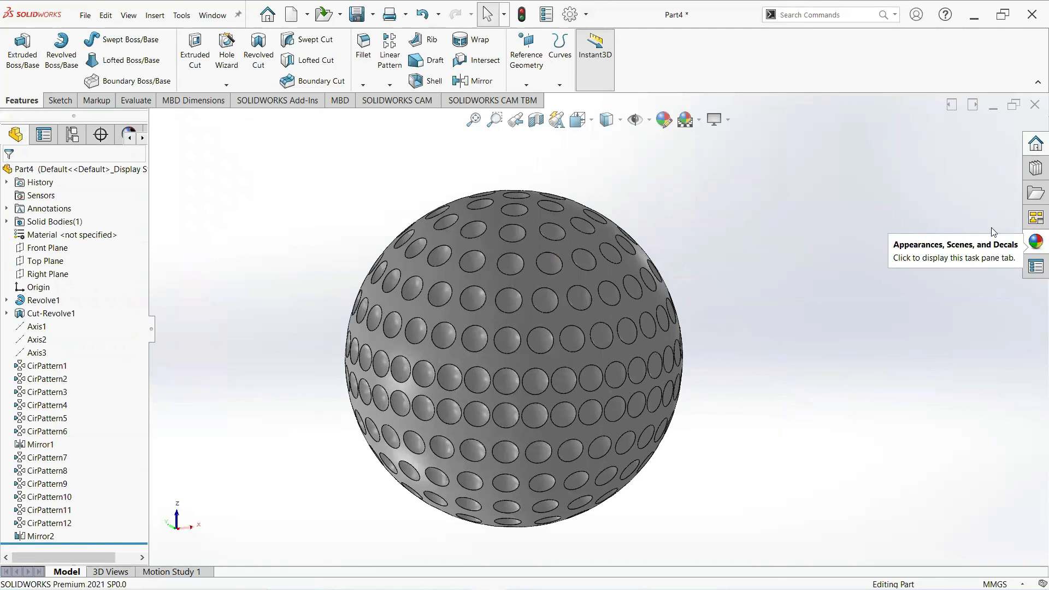
click(1034, 243)
click(817, 141)
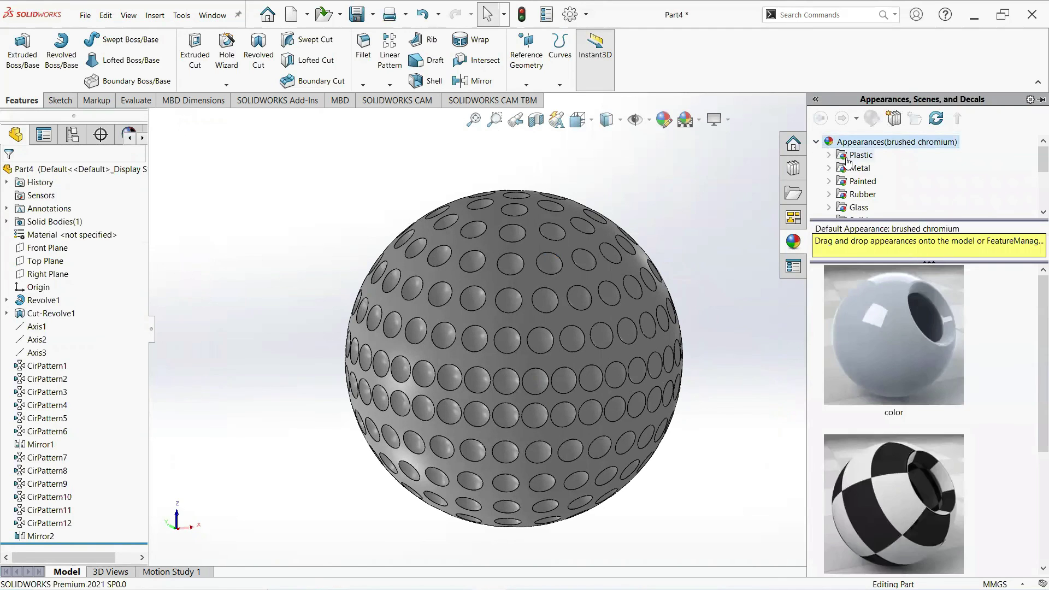
click(828, 154)
click(877, 156)
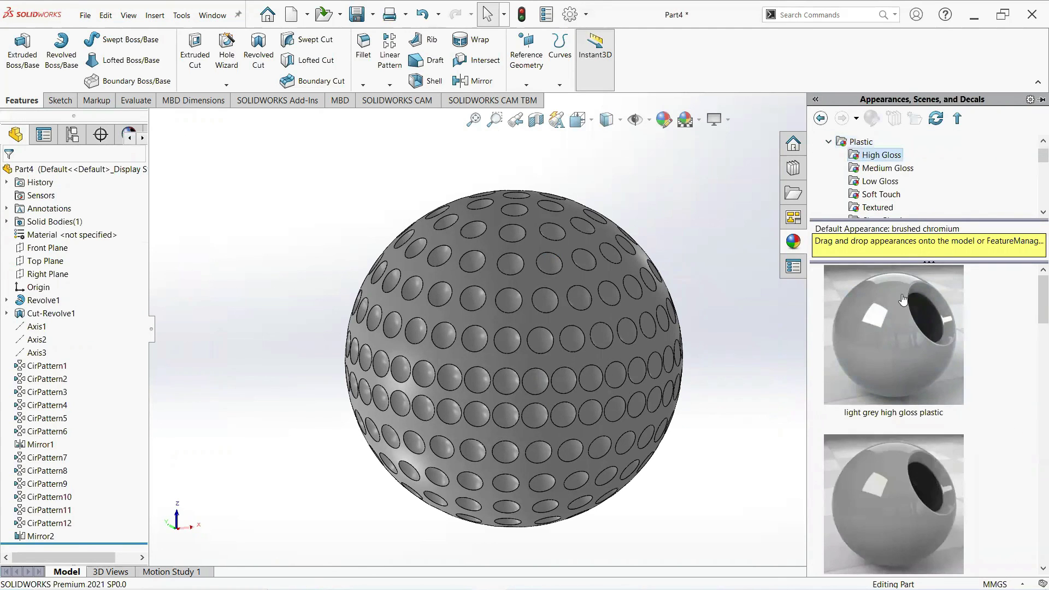
right_click(902, 324)
click(934, 329)
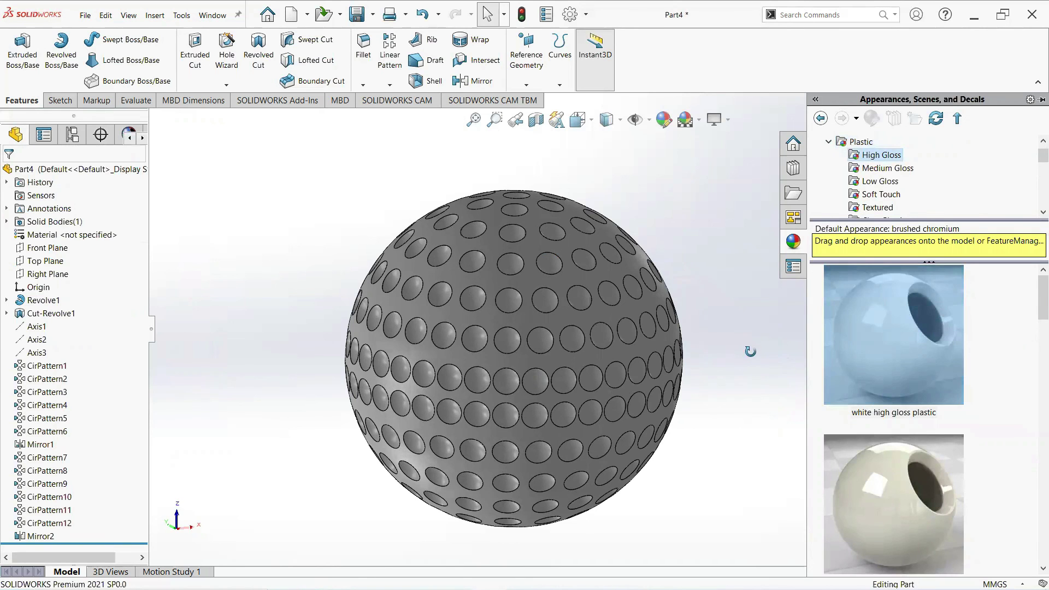
- Apply the floor shadow display effect and orbit the golf ball to inspect it
click(726, 122)
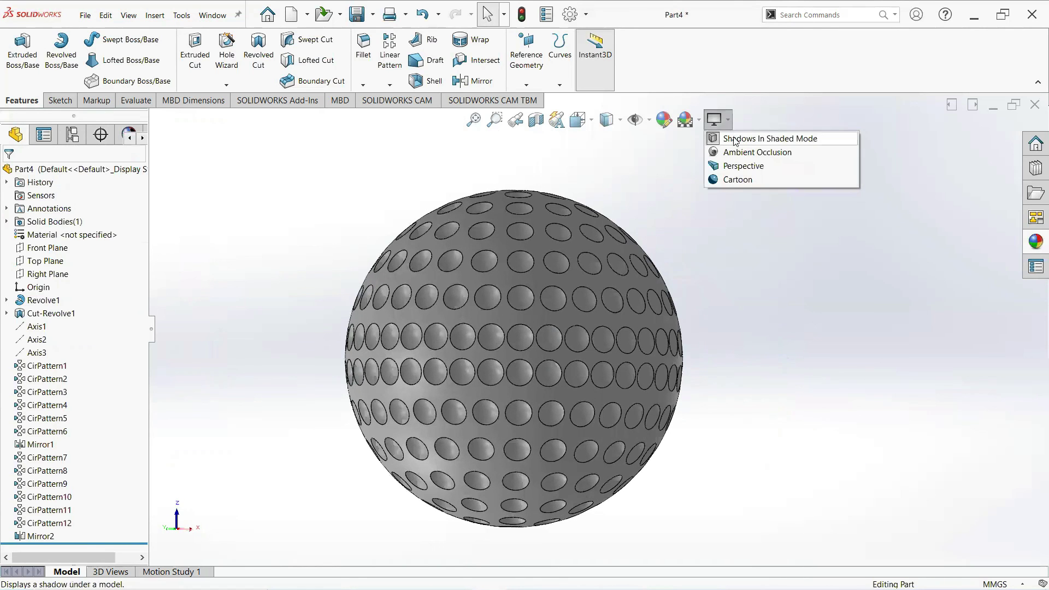
click(753, 181)
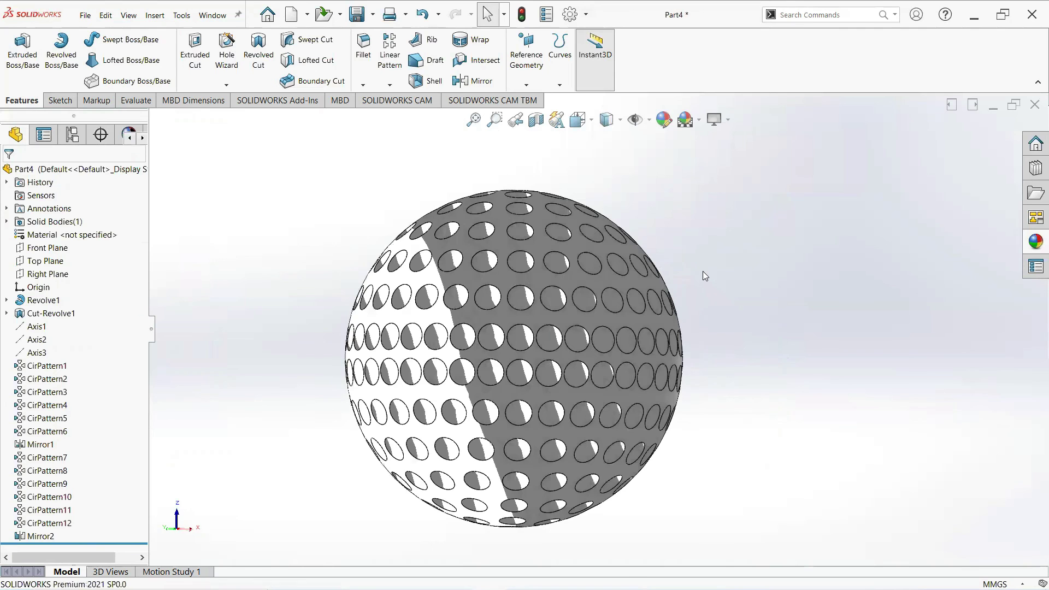
middle_drag(702, 271, 822, 382)
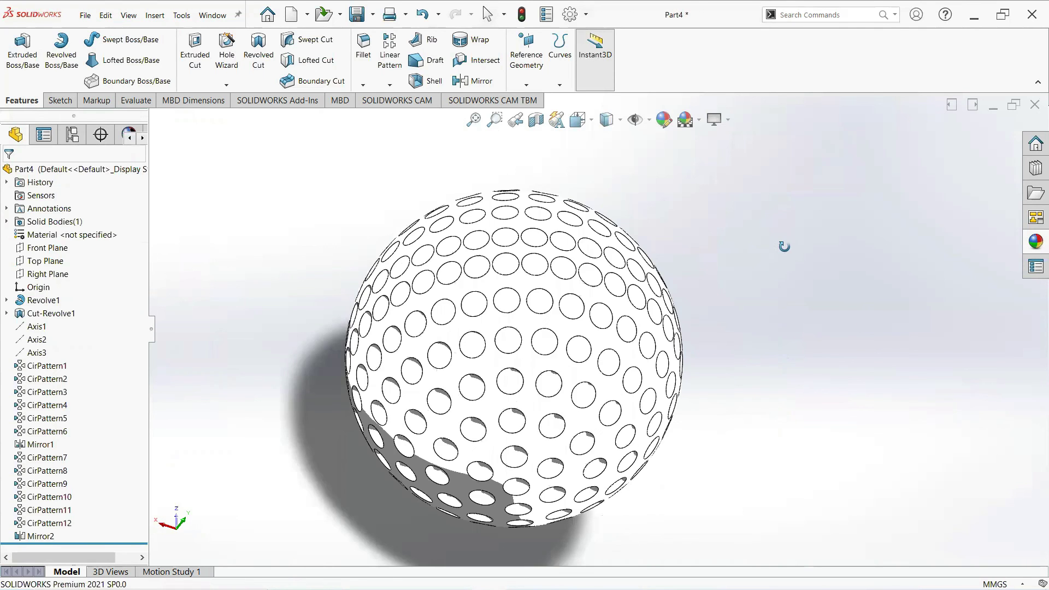
mouse_move(821, 383)
middle_down()
mouse_move(739, 470)
mouse_move(555, 482)
mouse_move(501, 524)
mouse_move(665, 539)
mouse_move(585, 547)
middle_up()
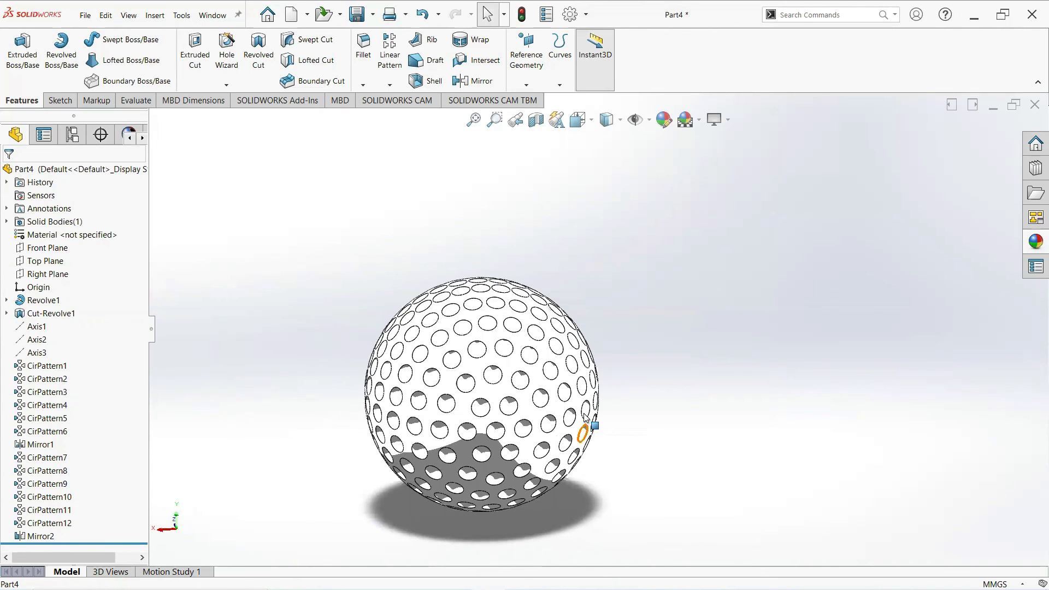
scroll(568, 493, down, 2)
mouse_move(579, 519)
middle_down()
mouse_move(580, 533)
mouse_move(558, 472)
mouse_move(641, 431)
mouse_move(550, 402)
middle_up()
scroll(573, 508, up, 2)
scroll(558, 472, down, 2)
mouse_move(621, 395)
middle_down()
mouse_move(682, 386)
mouse_move(611, 350)
mouse_move(664, 347)
middle_up()
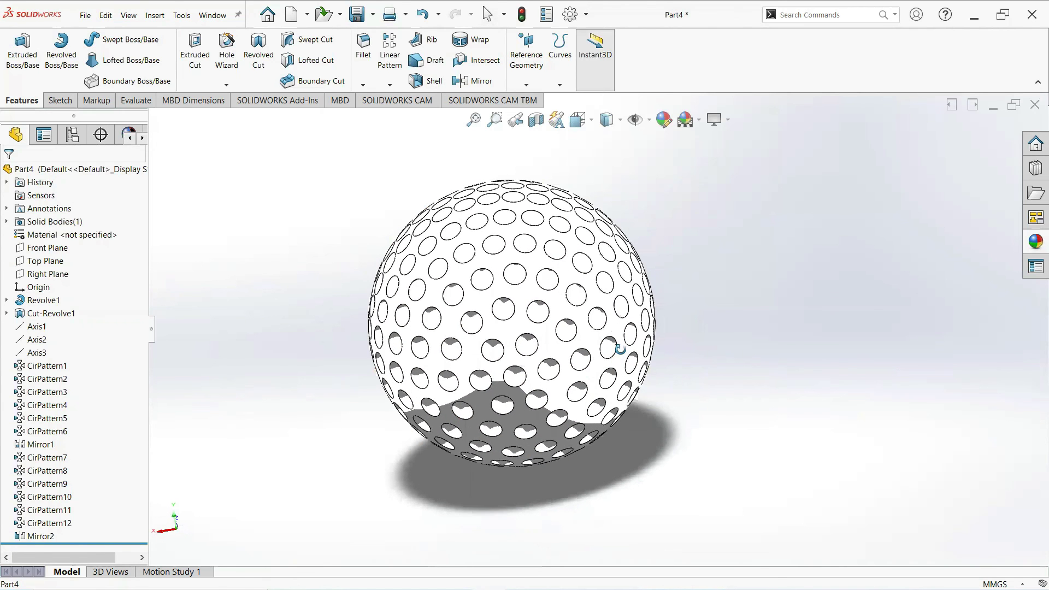